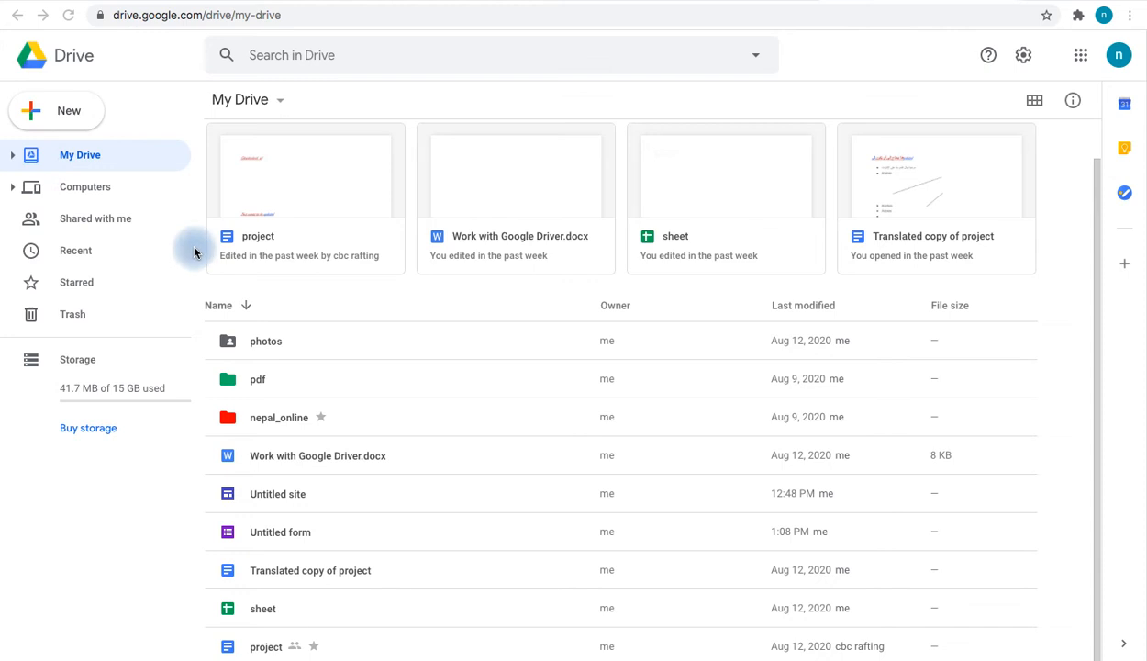
Create a new blank Google Form from My Drive's More menu in Google Drive
{"action": "left_click", "coordinate": [280, 108]}
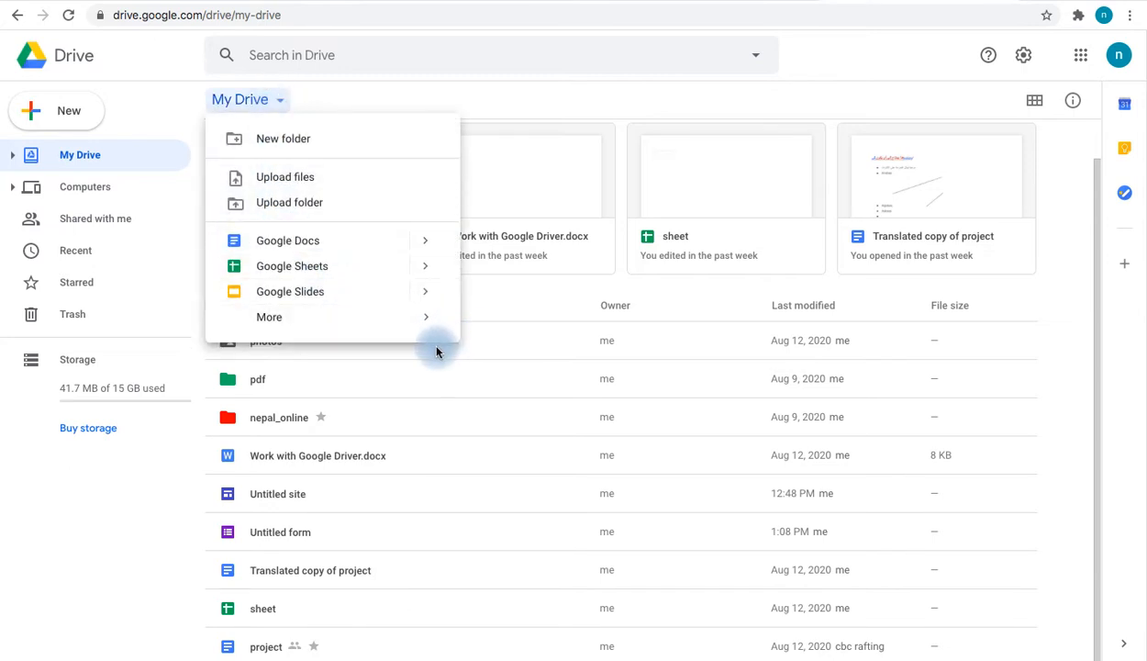
{"action": "mouse_move", "coordinate": [413, 331]}
{"action": "left_click", "coordinate": [548, 330]}
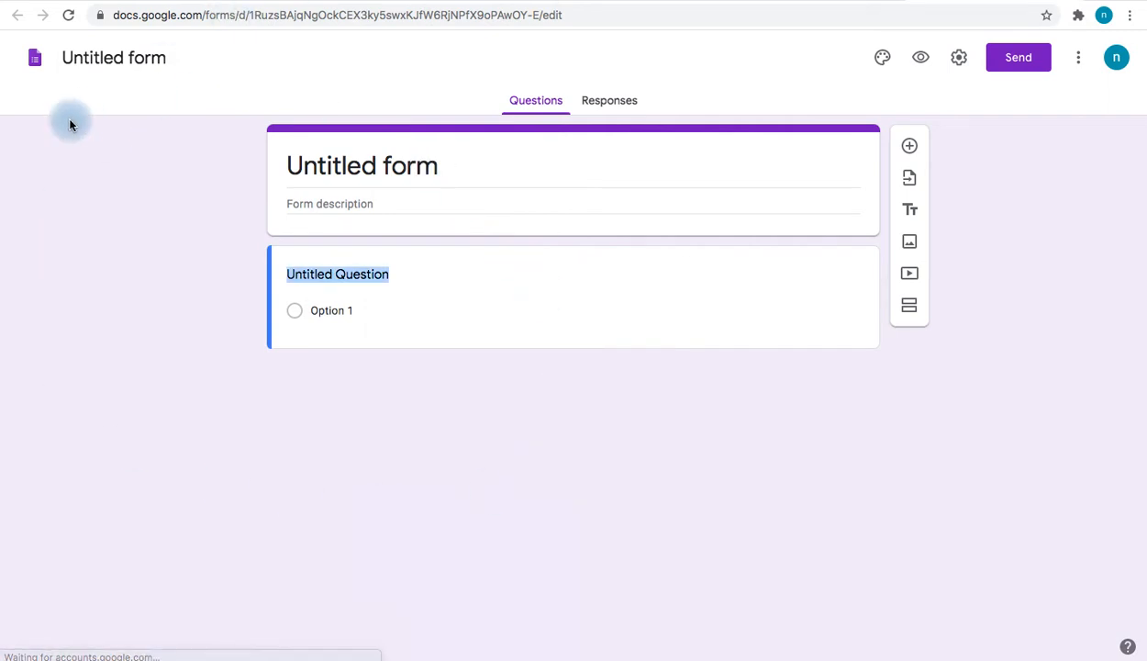
Rename the untitled form to 'data collection'
{"action": "left_click", "coordinate": [120, 57]}
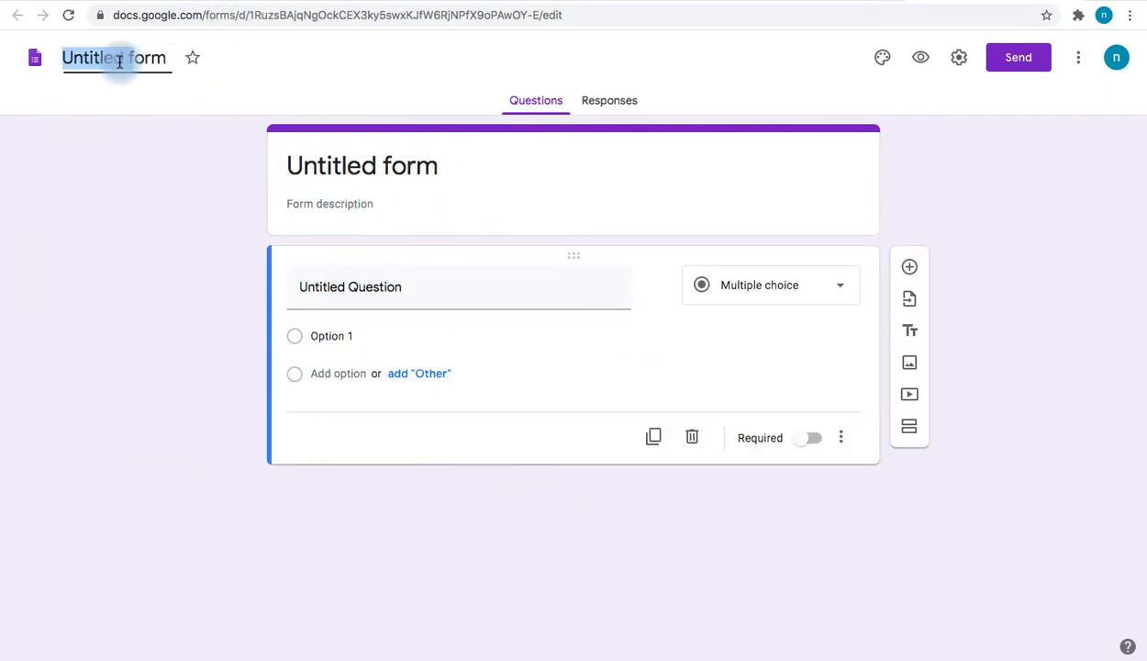
{"action": "left_click", "coordinate": [178, 69]}
{"action": "left_click", "coordinate": [165, 57]}
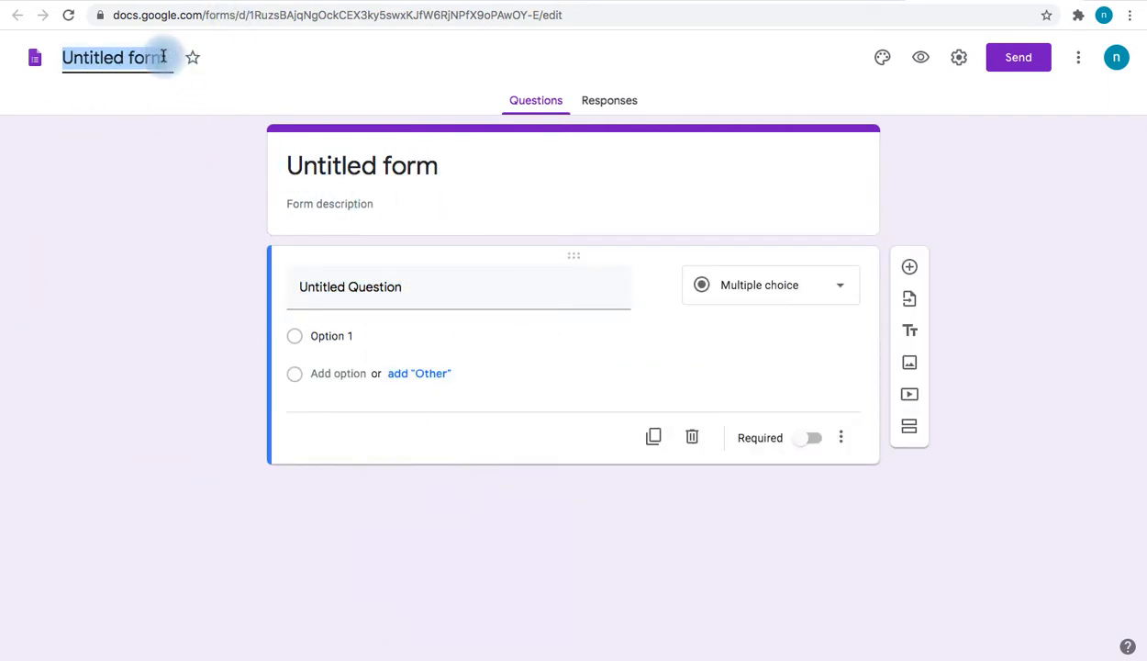
{"action": "type", "text": "data collection"}
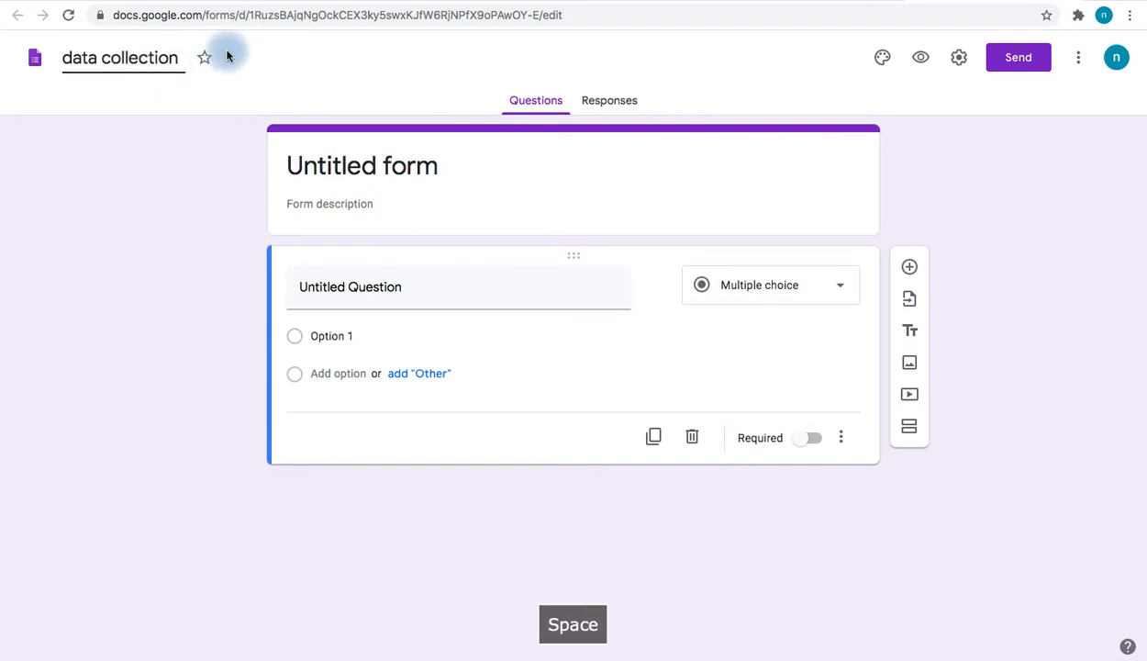
{"action": "left_click", "coordinate": [455, 215]}
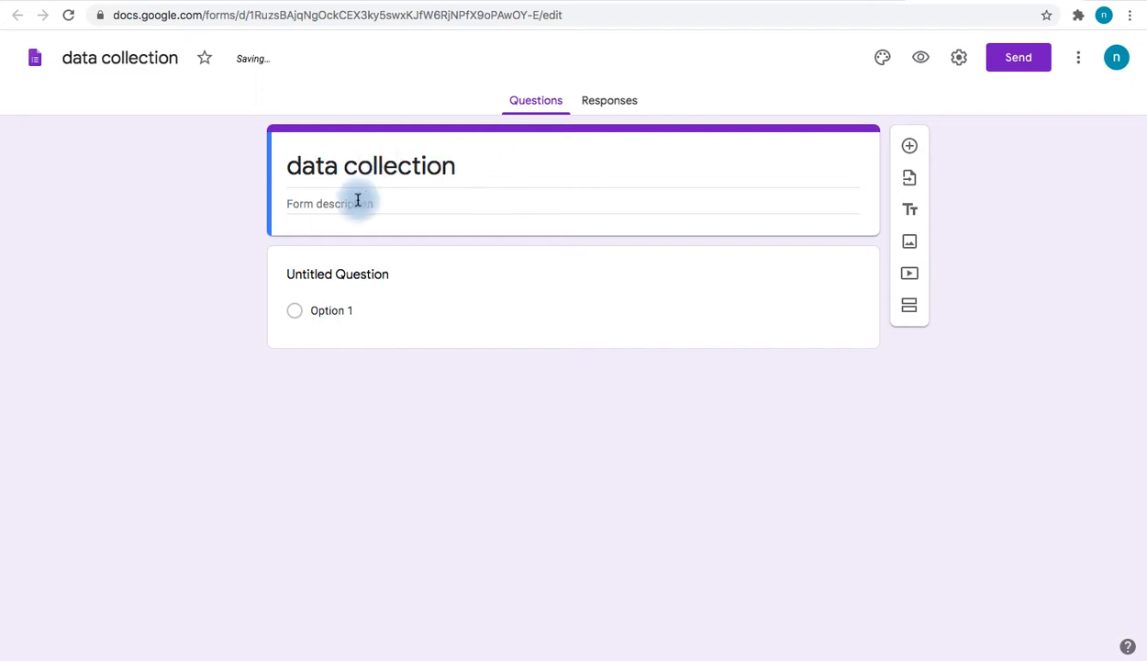
Check the 'data collection' title and description area, then view the Responses tab
{"action": "triple_click", "coordinate": [471, 164]}
{"action": "left_click", "coordinate": [458, 377]}
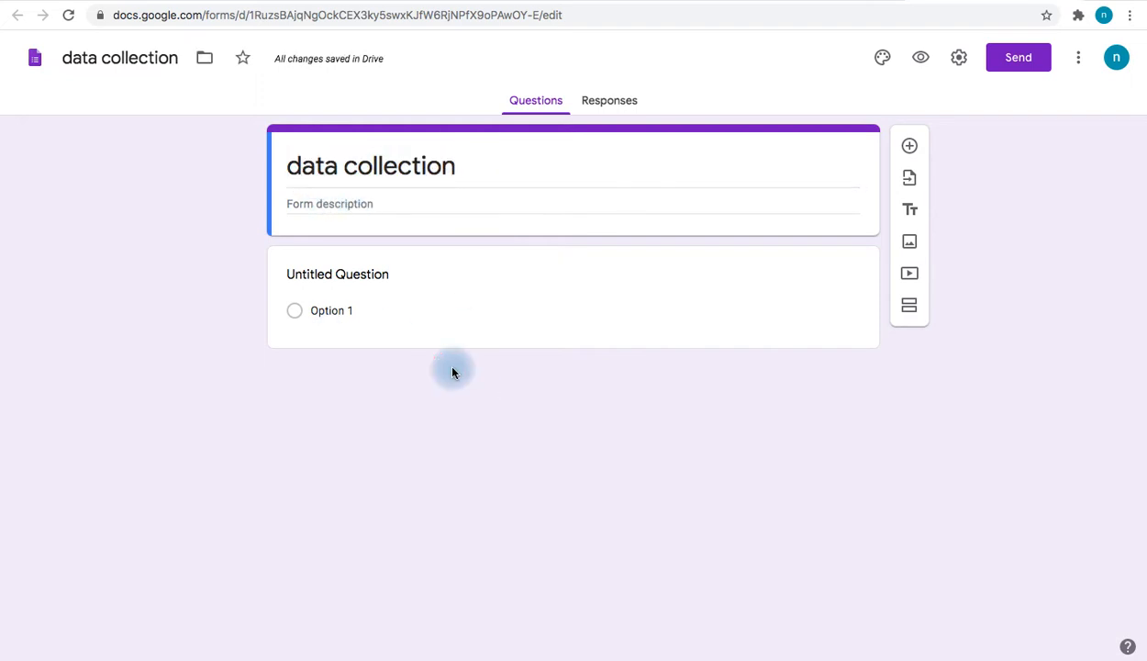
{"action": "left_click", "coordinate": [309, 206]}
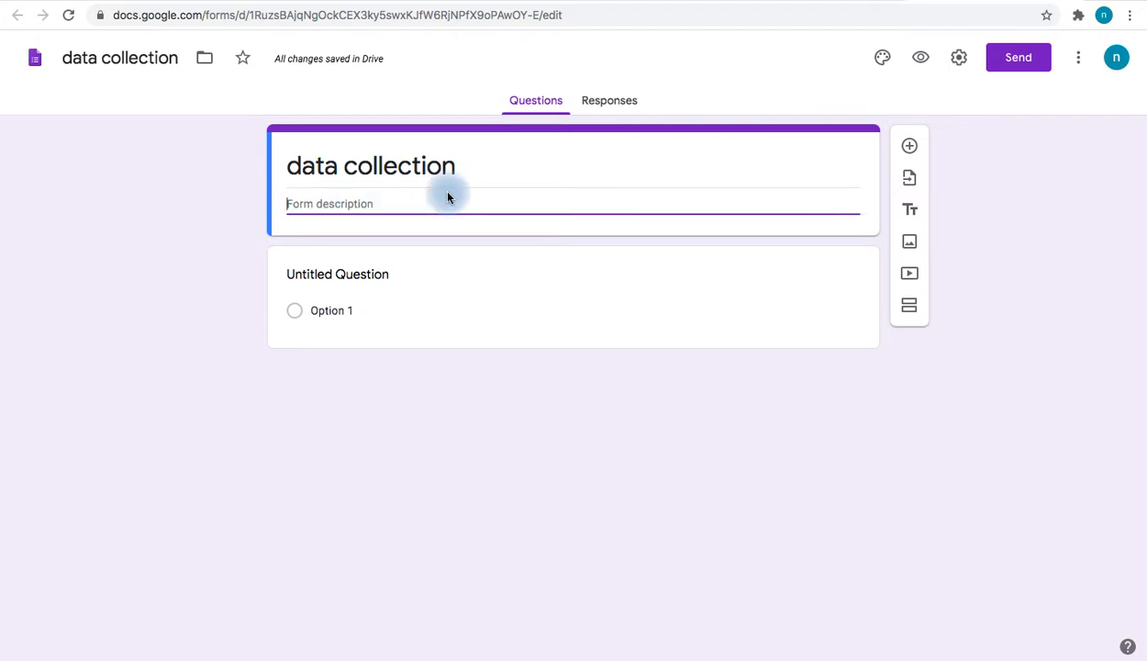
{"action": "left_click", "coordinate": [601, 106]}
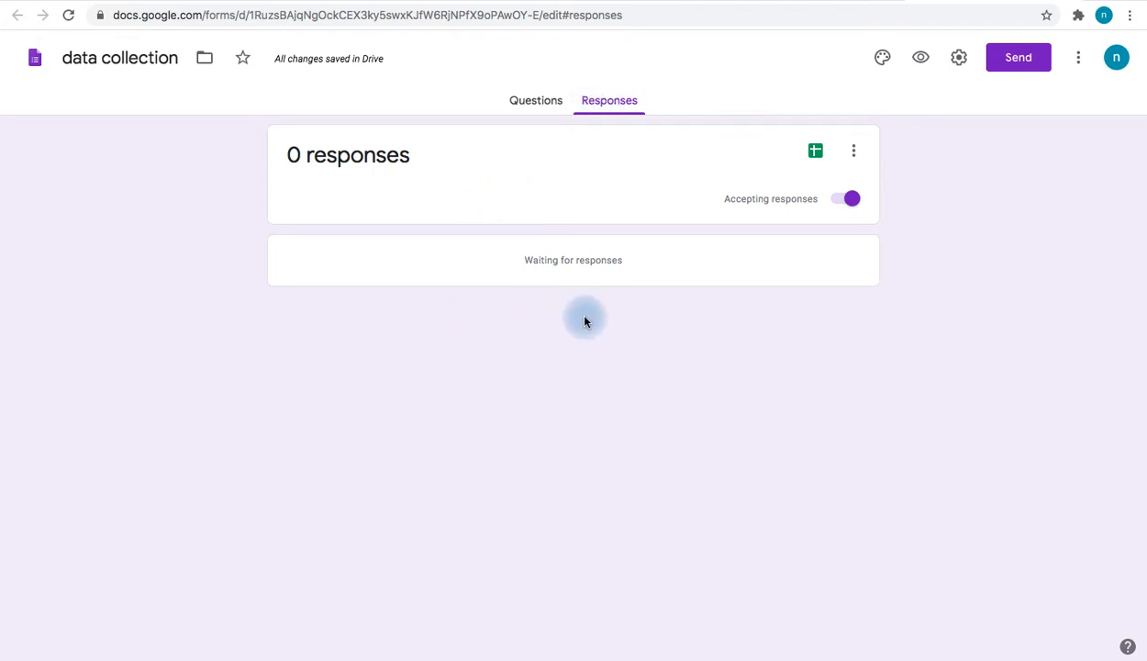
{"action": "left_click", "coordinate": [528, 109]}
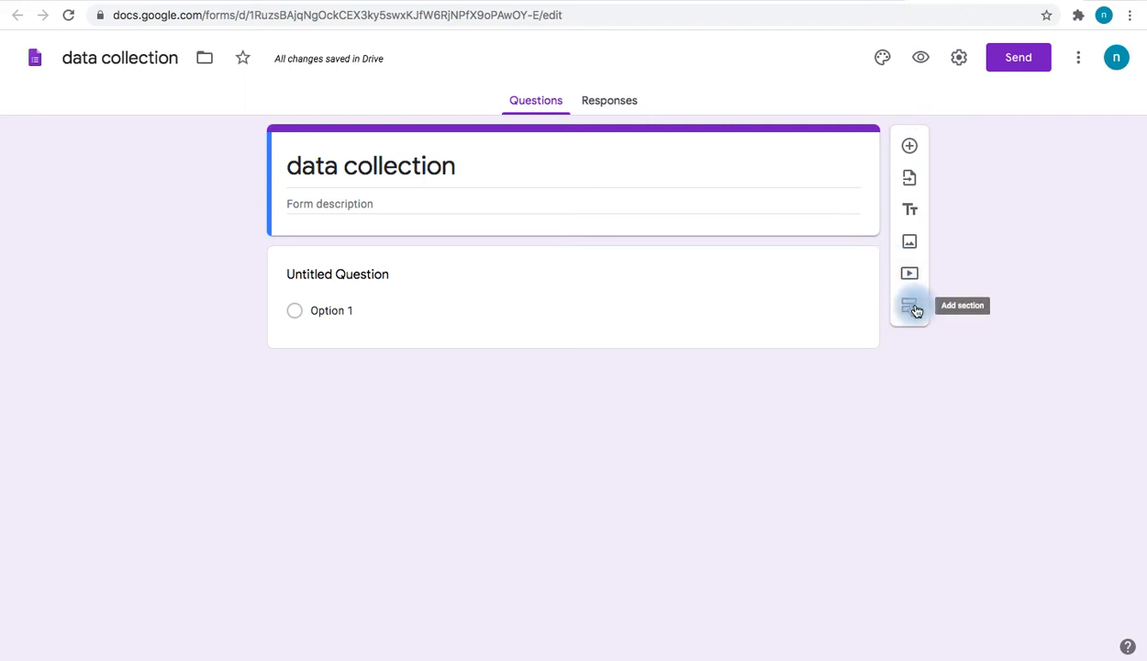
{"action": "left_click", "coordinate": [376, 276]}
Title the first question 'name' and keep it a Short answer question
{"action": "key", "text": "BackSpace"}
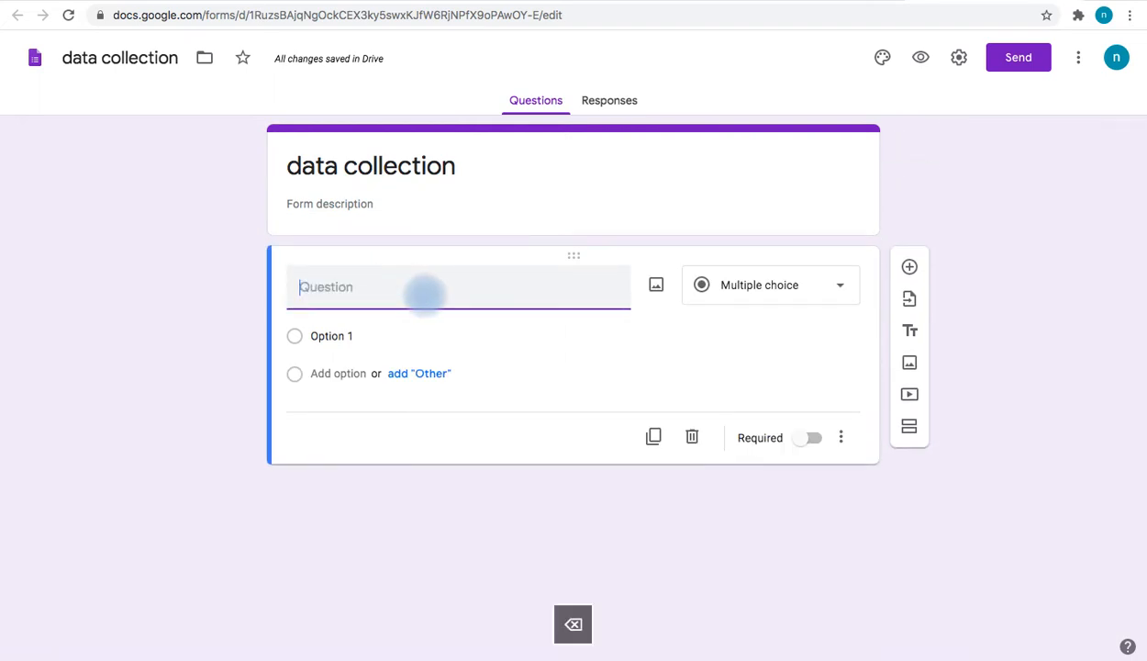
{"action": "type", "text": "name"}
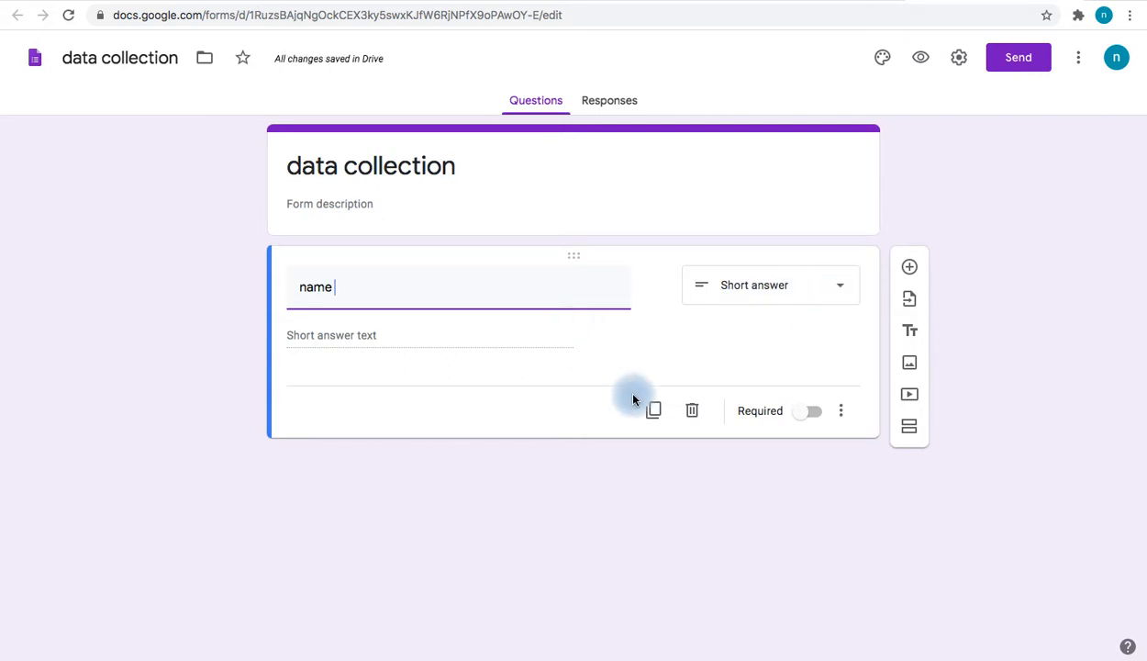
{"action": "left_click", "coordinate": [837, 288]}
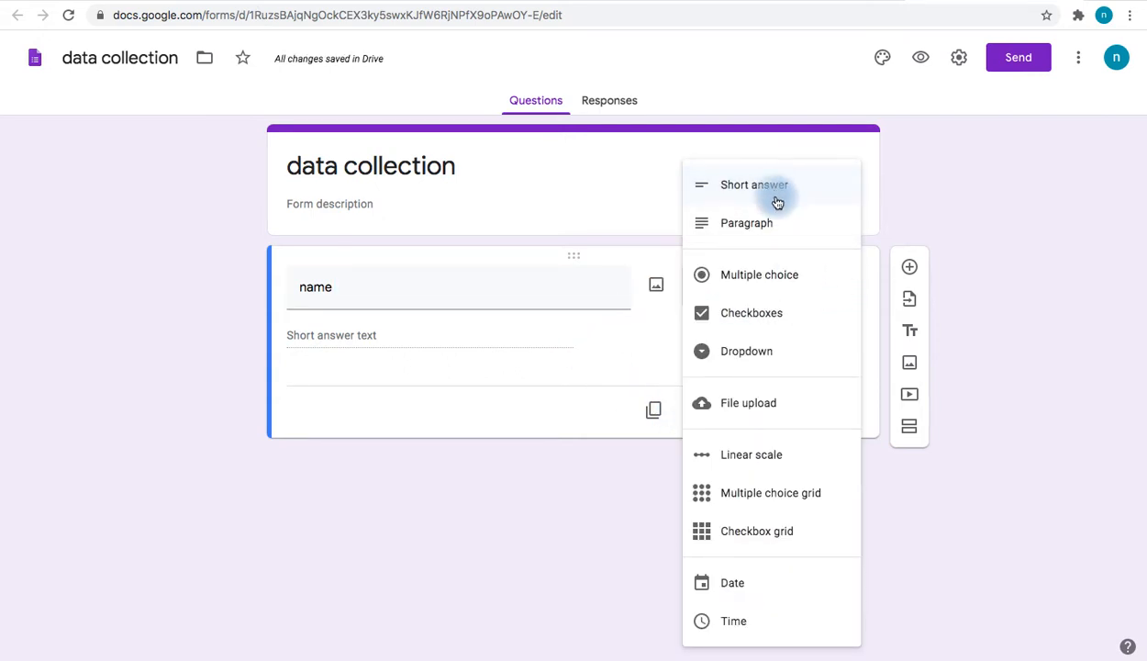
Add a multiple-choice question 'choice' with options a, b and Other, followed by a blank question
{"action": "left_click", "coordinate": [910, 269]}
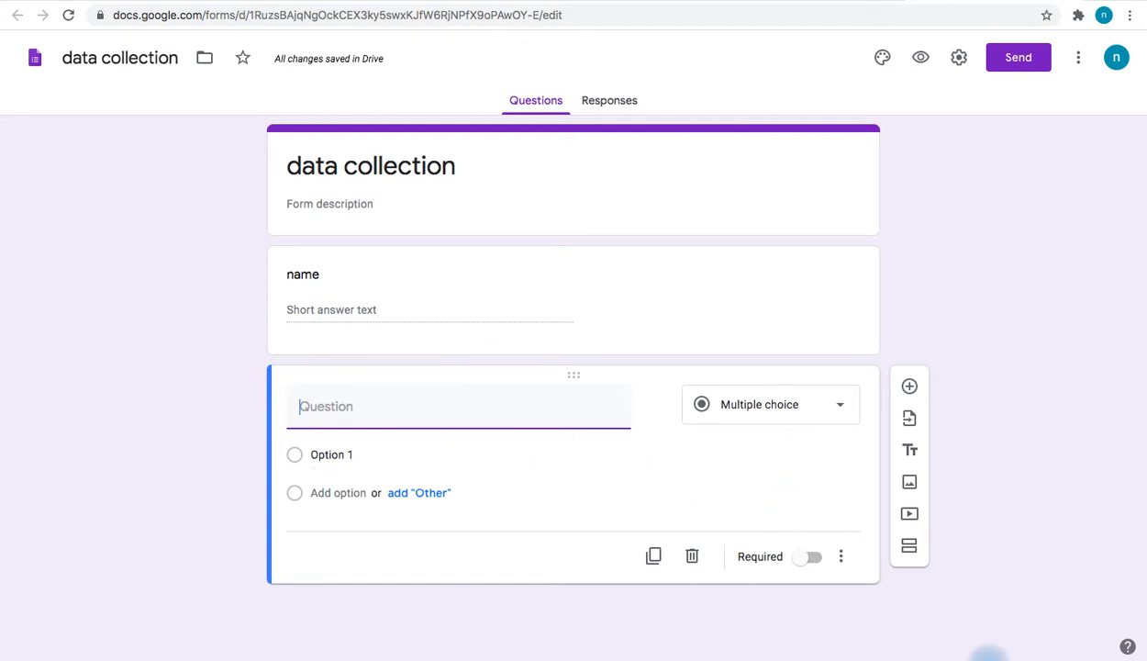
{"action": "mouse_move", "coordinate": [1000, 647]}
{"action": "type", "text": "choice"}
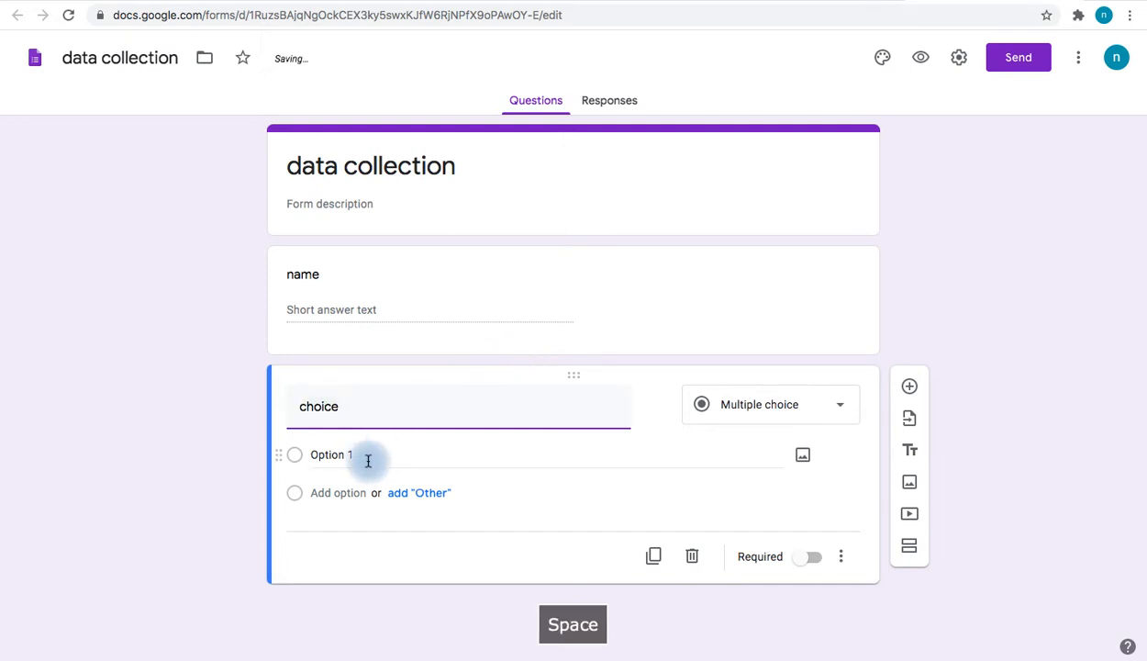
{"action": "left_click", "coordinate": [360, 459]}
{"action": "type", "text": "a"}
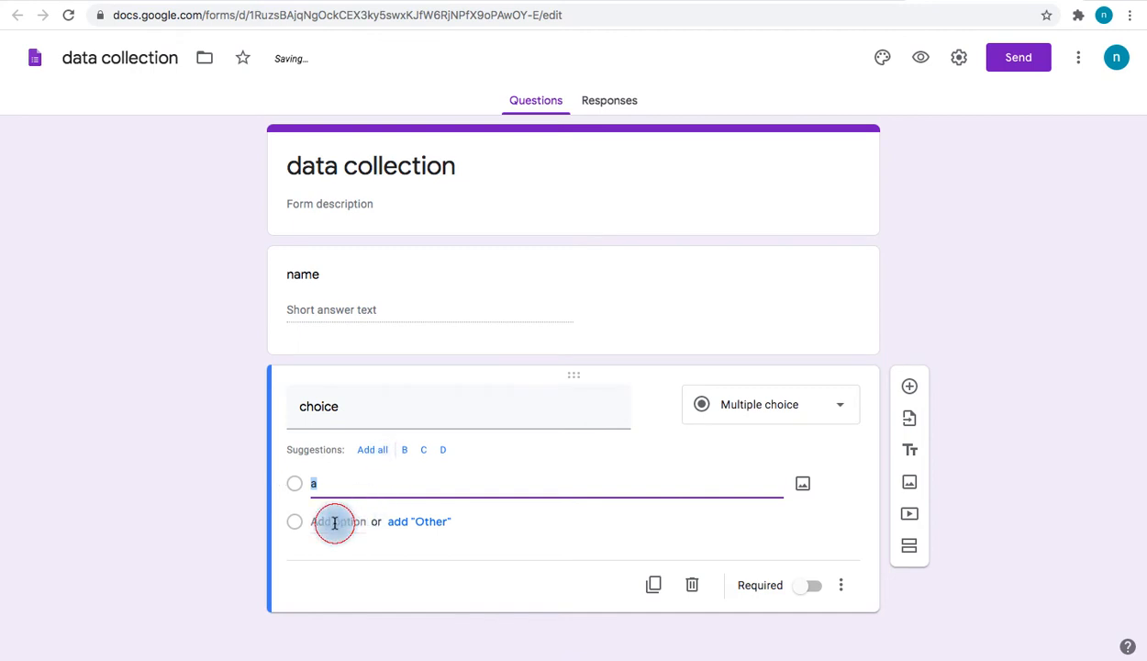
{"action": "left_click", "coordinate": [334, 520]}
{"action": "type", "text": "b"}
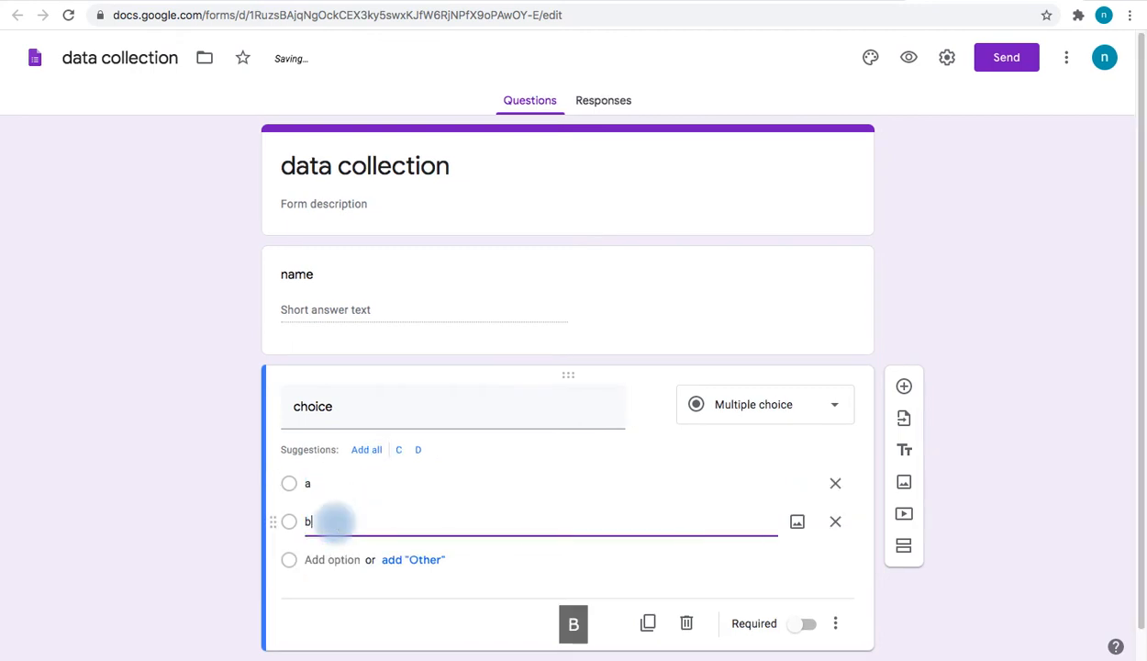
{"action": "left_click", "coordinate": [415, 560]}
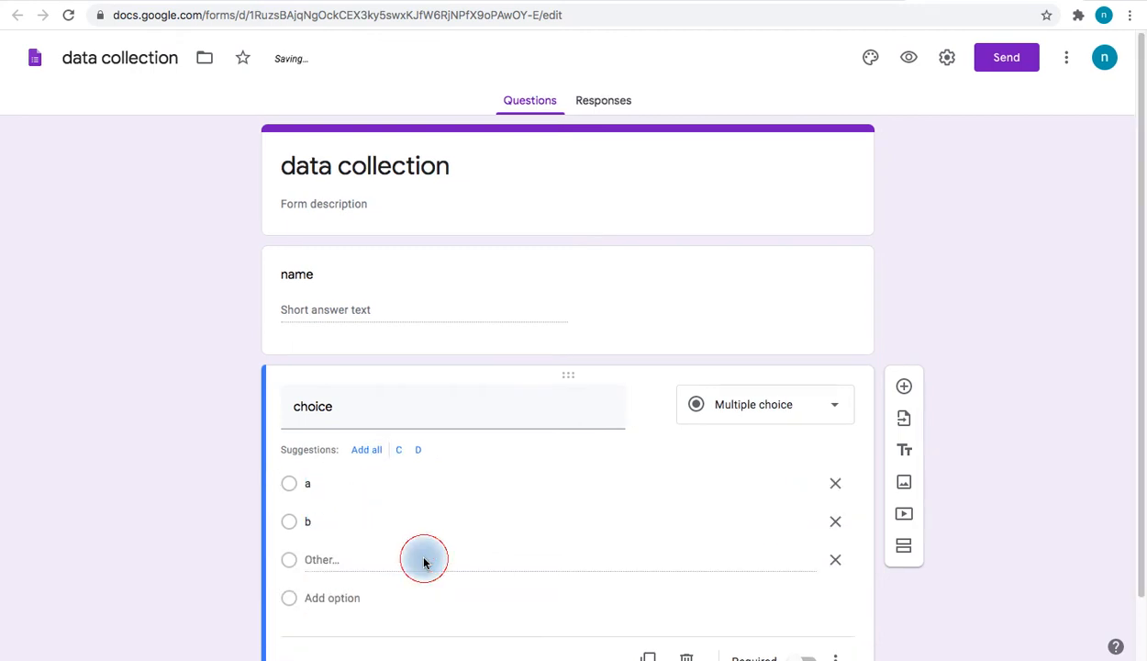
{"action": "scroll", "coordinate": [471, 479], "scroll_direction": "down", "scroll_amount": 2}
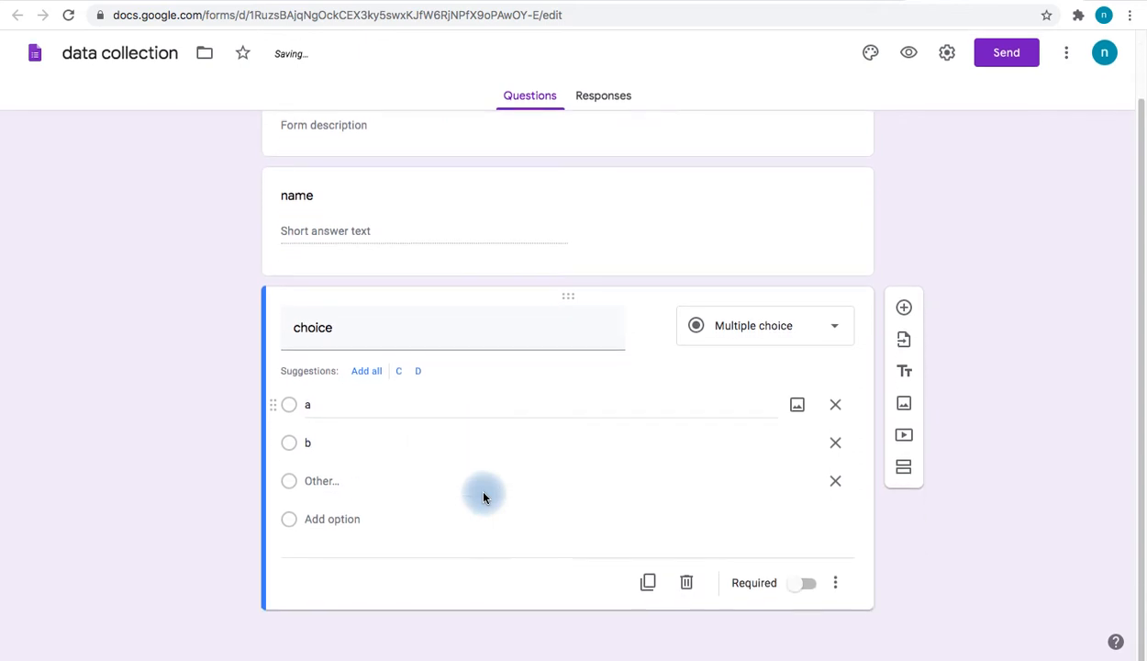
{"action": "left_click", "coordinate": [904, 312]}
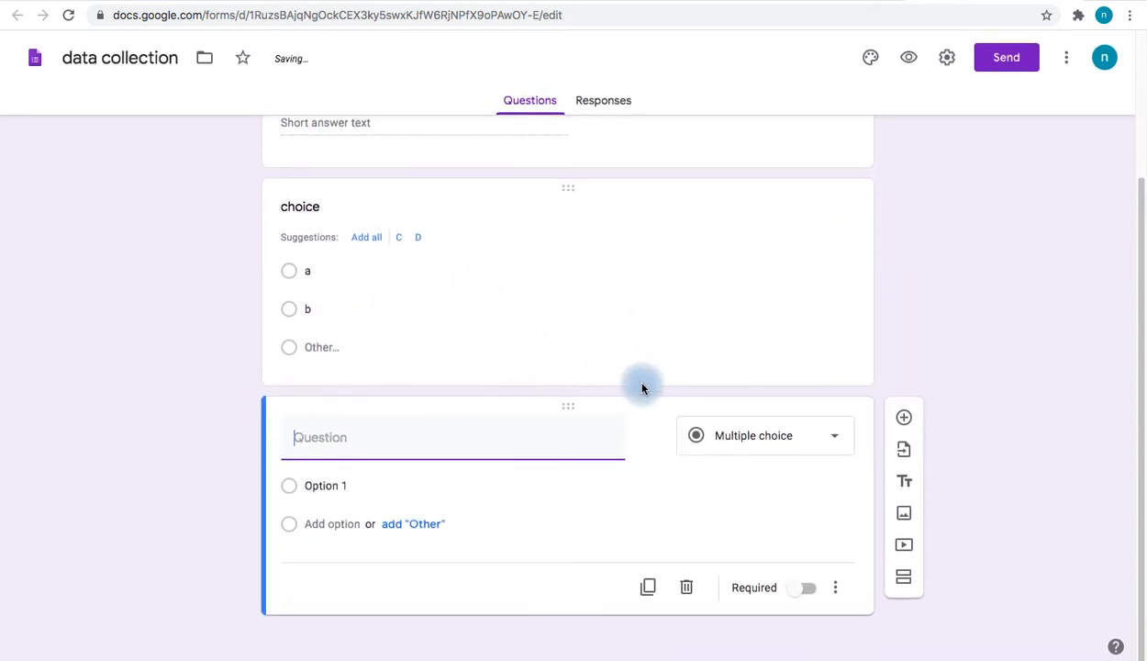
Make the third question a Checkboxes question titled 'check box'
{"action": "left_click", "coordinate": [745, 427]}
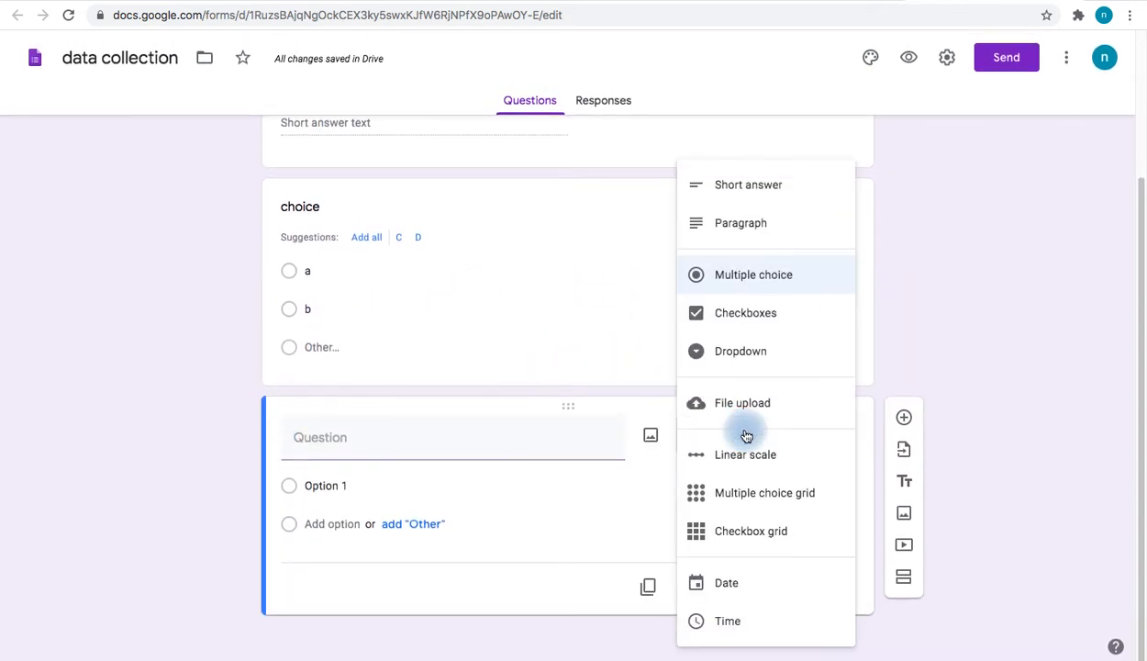
{"action": "left_click", "coordinate": [737, 313]}
{"action": "left_click", "coordinate": [366, 437]}
{"action": "type", "text": "check box"}
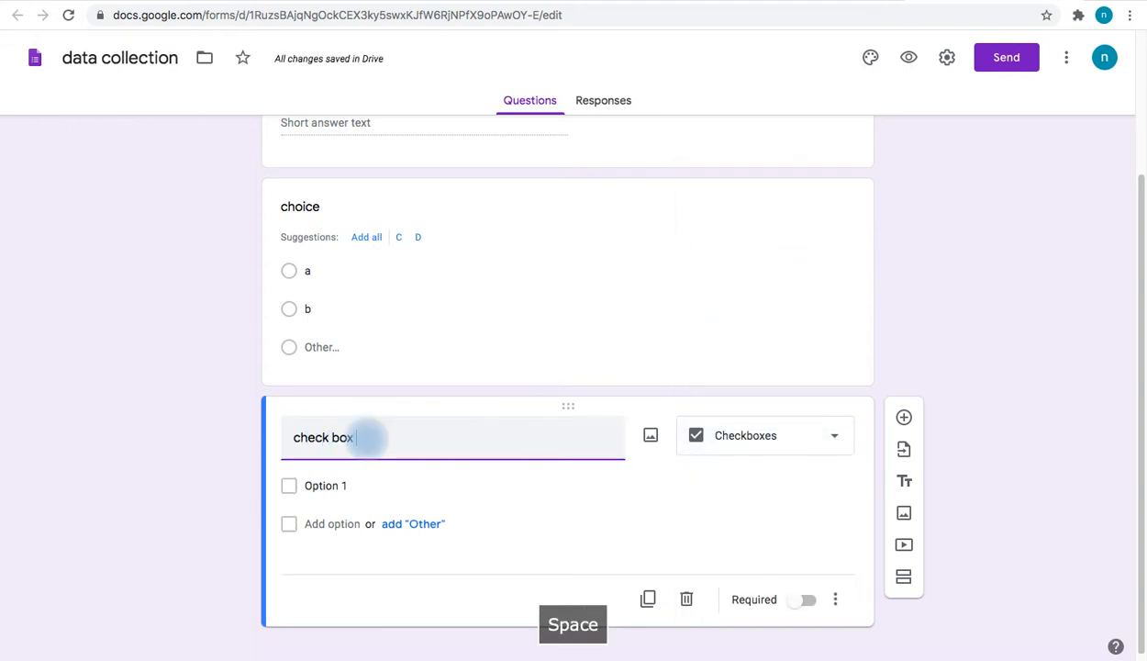
{"action": "left_click", "coordinate": [328, 487]}
{"action": "left_click", "coordinate": [340, 492]}
Give 'check box' Options 1, 2, 3 plus Other, then add a fourth question
{"action": "scroll", "coordinate": [356, 283], "scroll_direction": "up", "scroll_amount": 1}
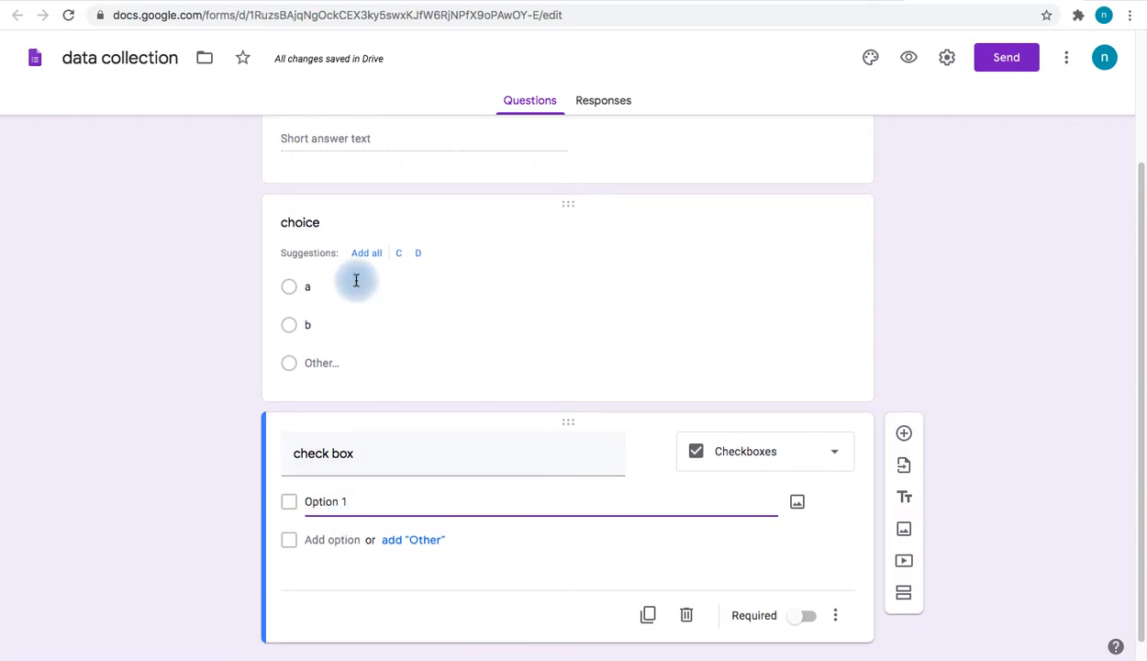
{"action": "left_click", "coordinate": [826, 450]}
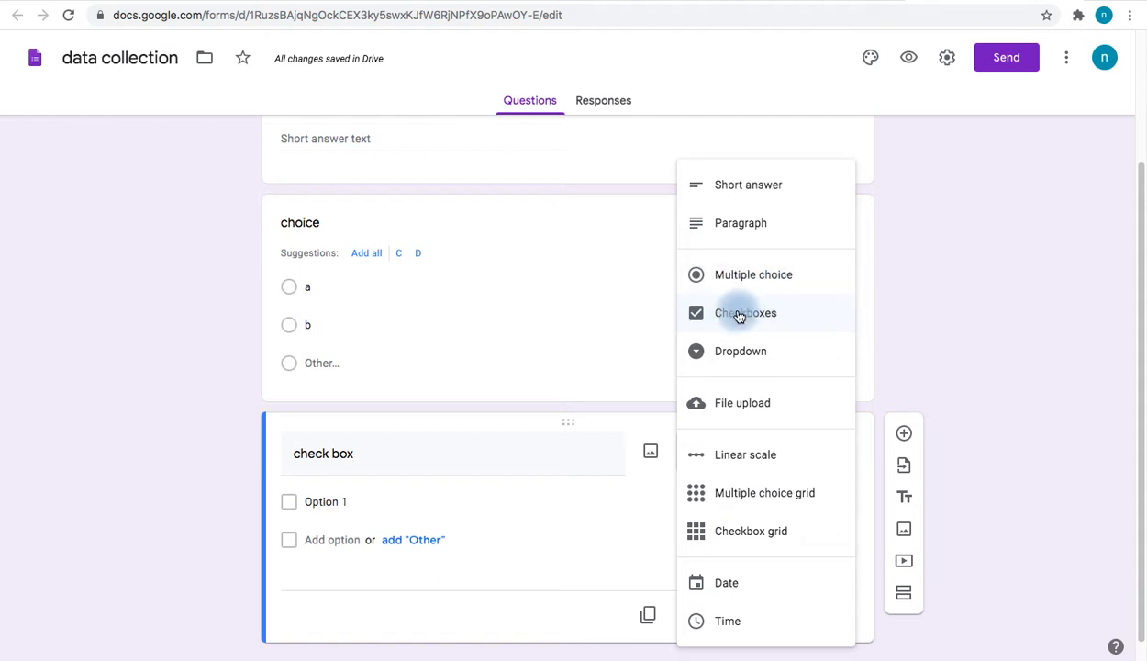
{"action": "left_click", "coordinate": [141, 469]}
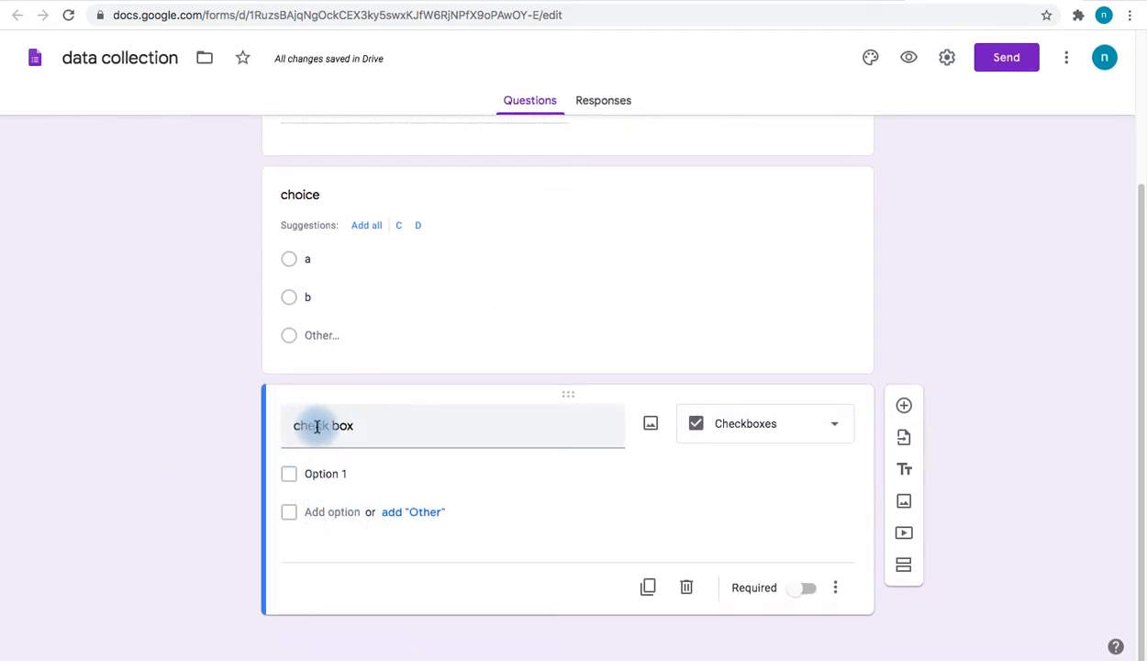
{"action": "left_click", "coordinate": [350, 476]}
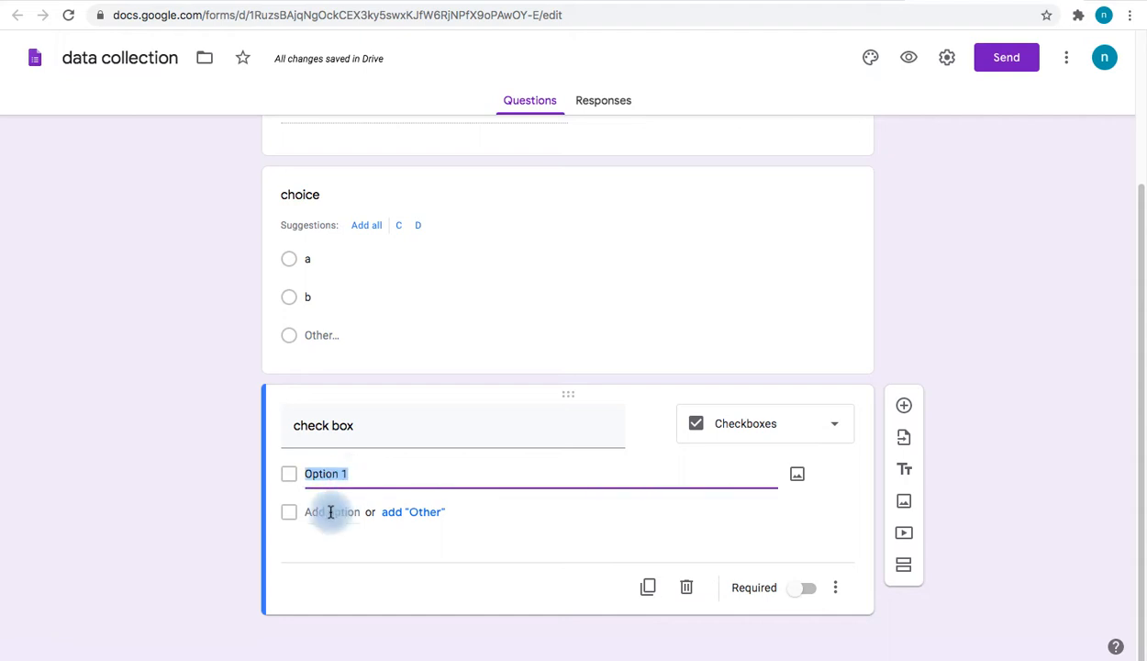
{"action": "left_click", "coordinate": [333, 511]}
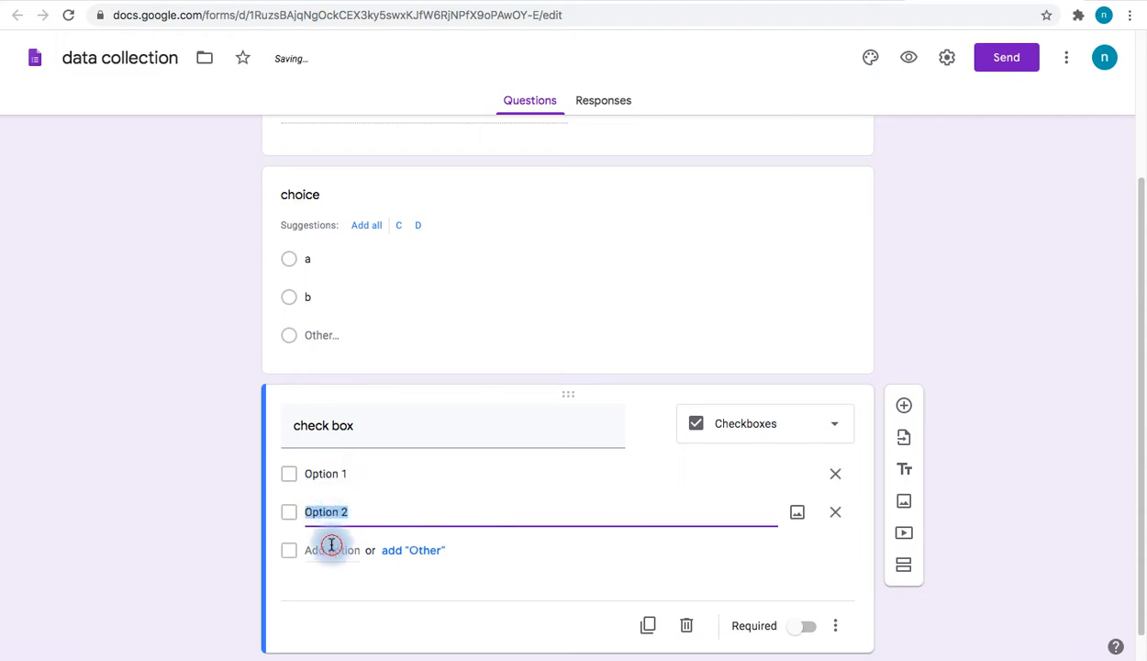
{"action": "left_click", "coordinate": [331, 549]}
{"action": "left_click", "coordinate": [404, 589]}
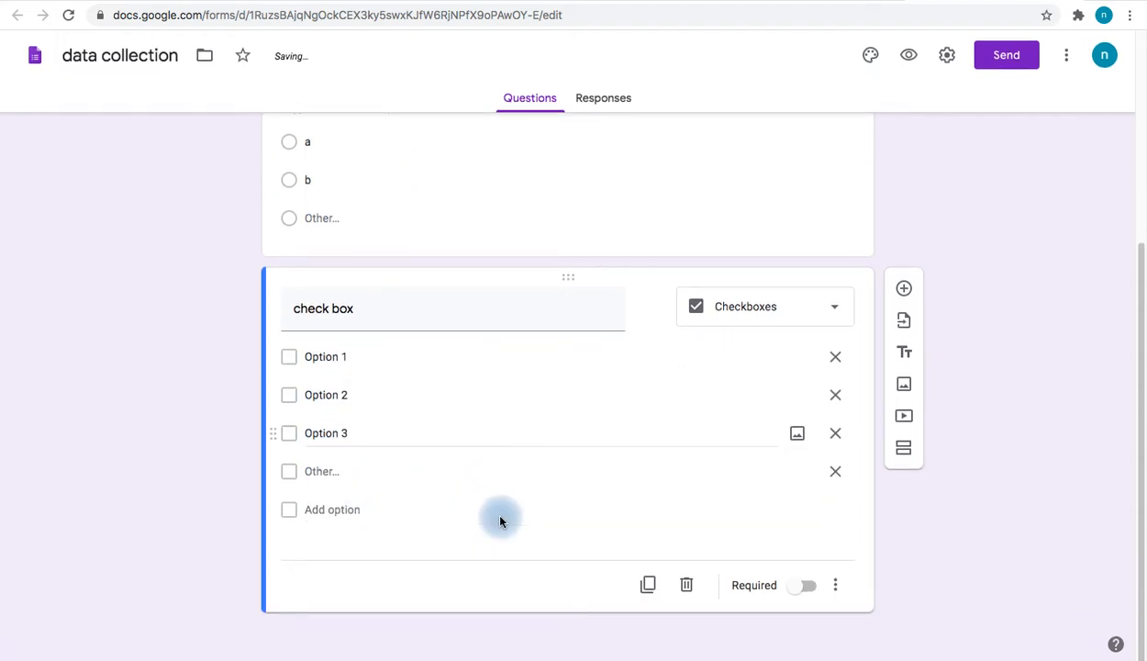
{"action": "left_click", "coordinate": [906, 292]}
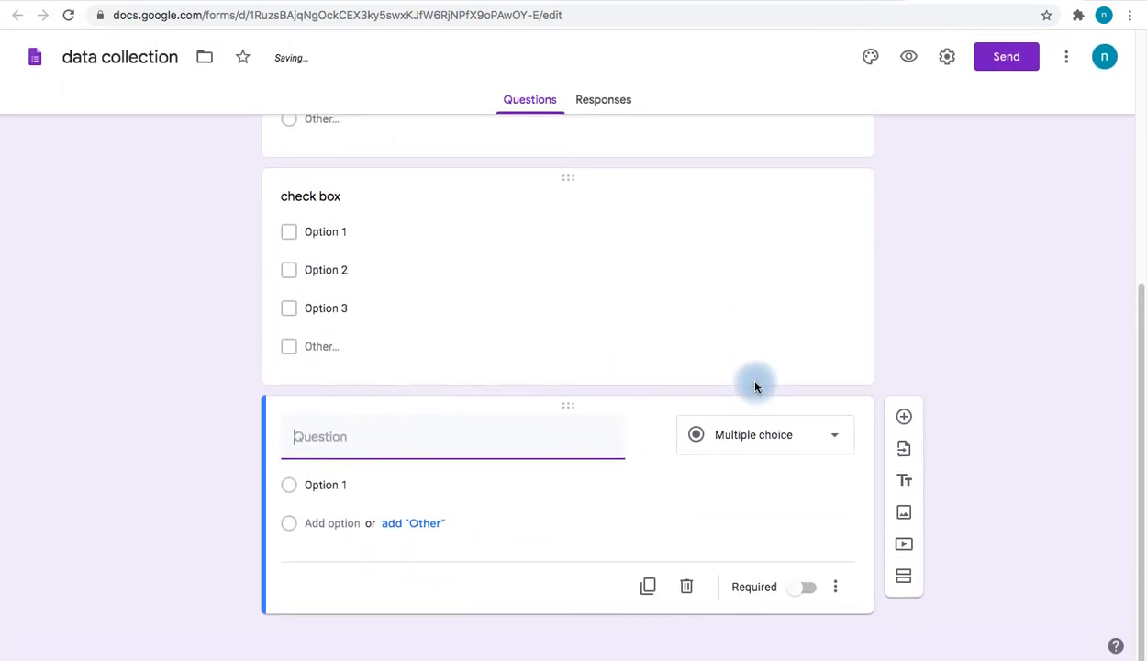
{"action": "left_click", "coordinate": [808, 429]}
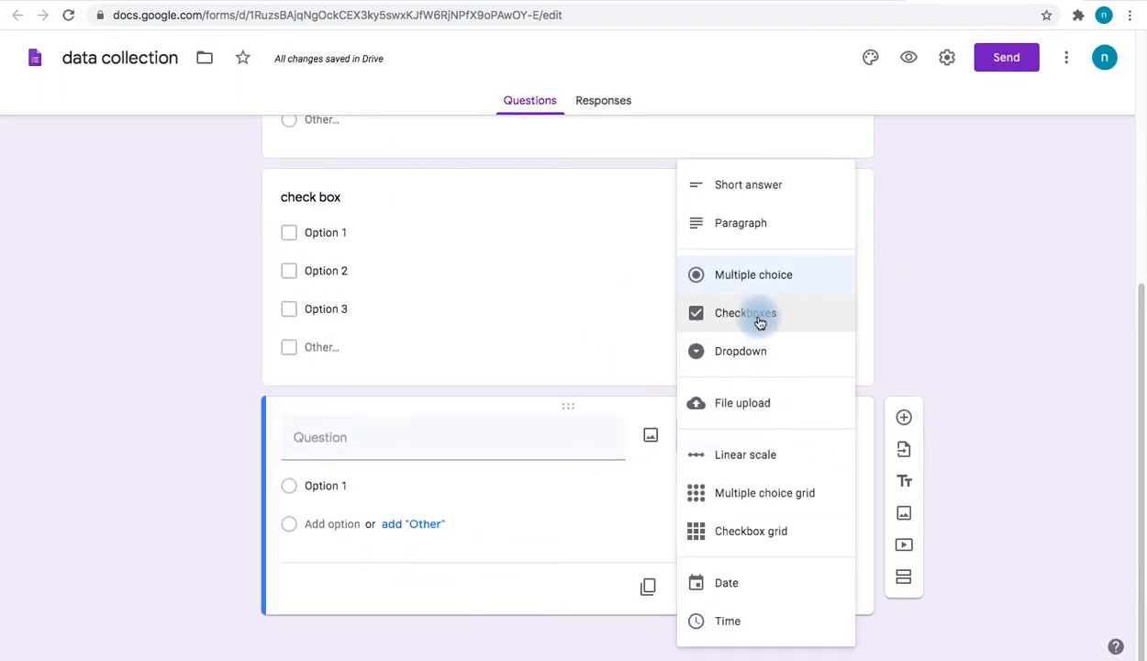
Make the fourth question a Dropdown 'man or women' with choices man and women, then add another question
{"action": "left_click", "coordinate": [756, 353]}
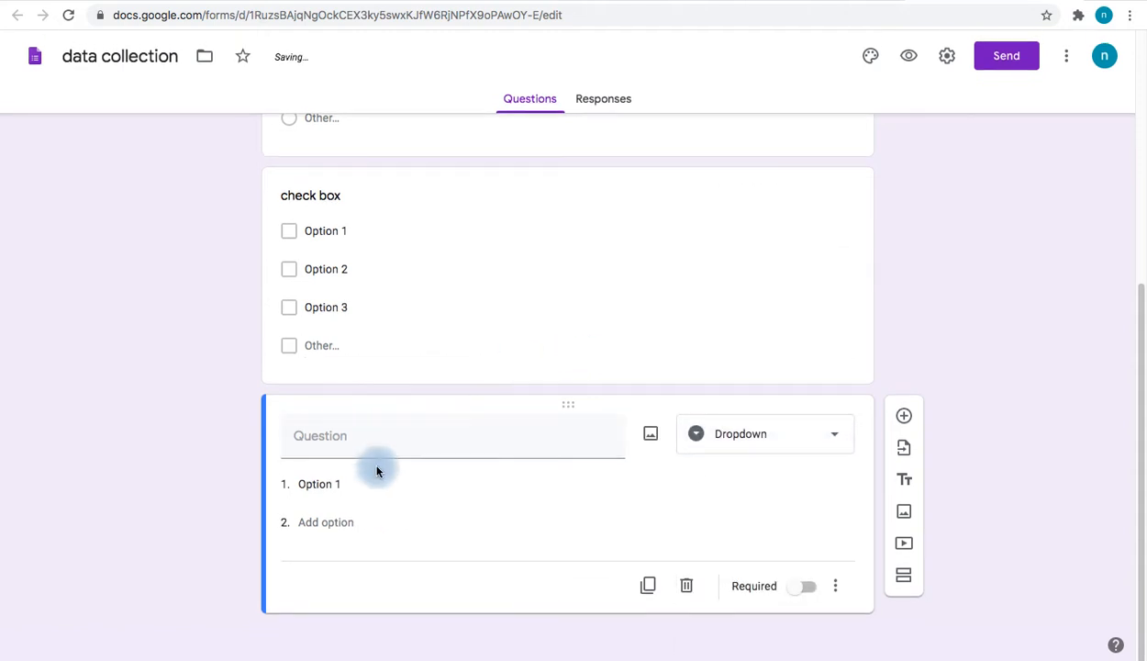
{"action": "left_click", "coordinate": [338, 438]}
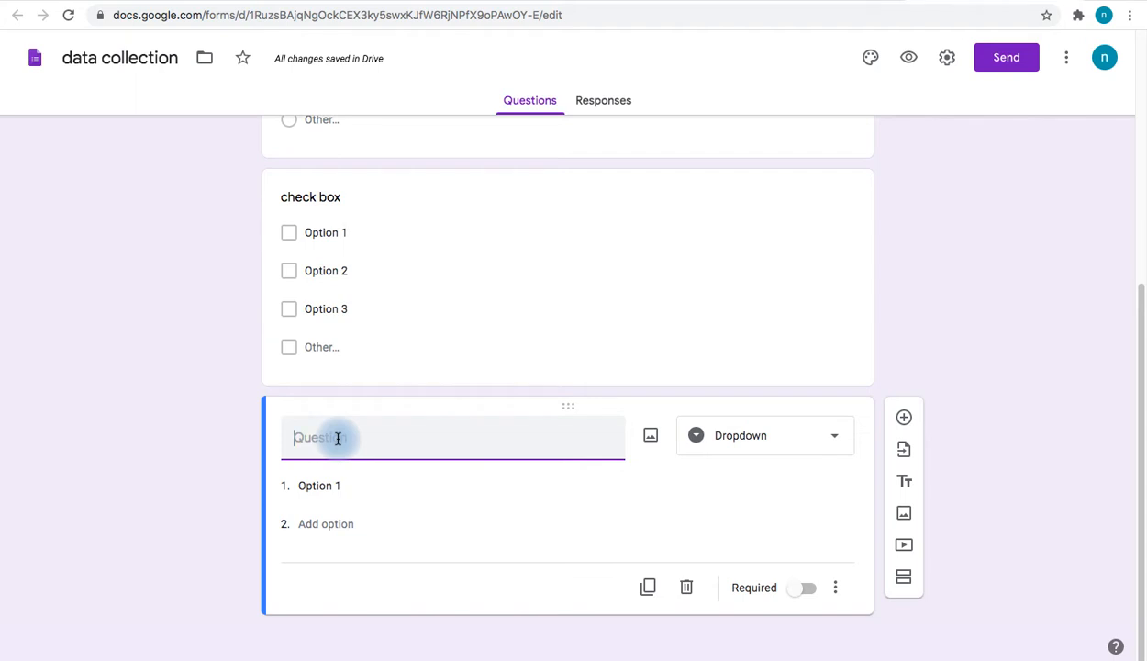
{"action": "type", "text": "man "}
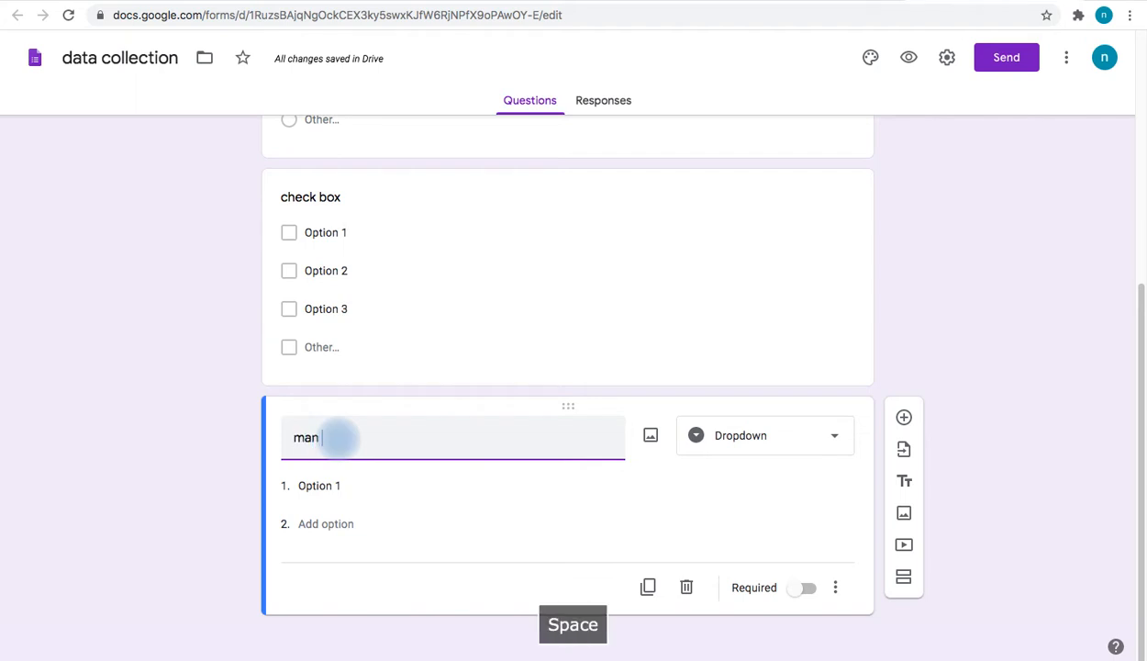
{"action": "type", "text": "or women"}
{"action": "left_click", "coordinate": [319, 486]}
{"action": "type", "text": "man"}
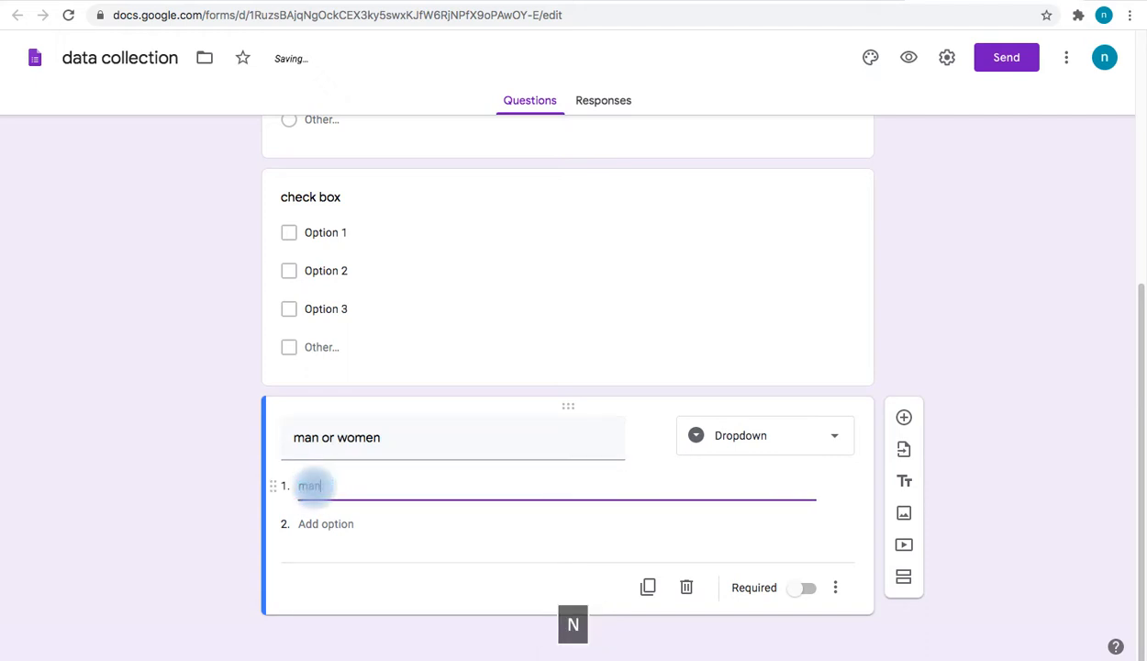
{"action": "left_click", "coordinate": [308, 522]}
{"action": "type", "text": "wo"}
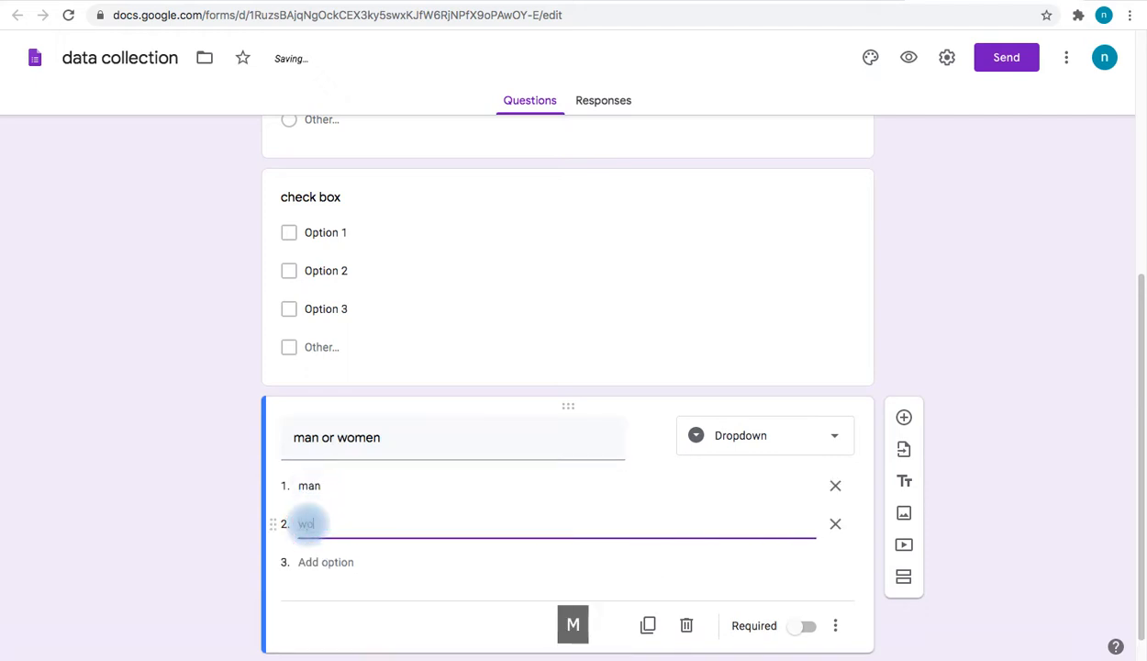
{"action": "type", "text": "men"}
{"action": "left_click", "coordinate": [236, 558]}
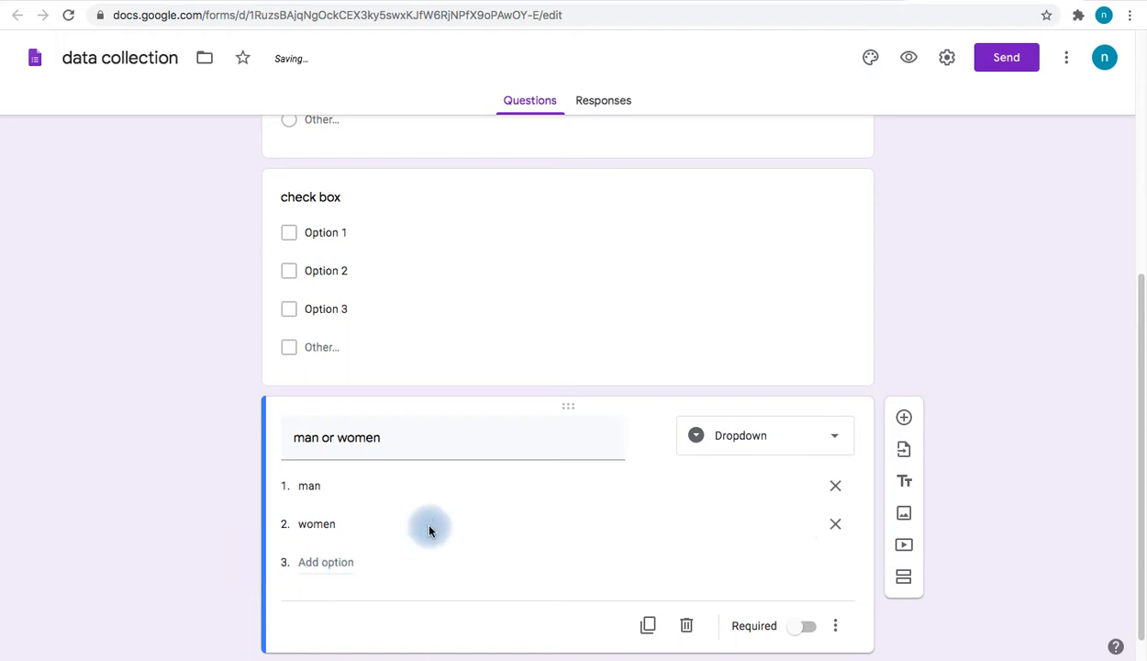
{"action": "scroll", "coordinate": [631, 503], "scroll_direction": "down", "scroll_amount": 1}
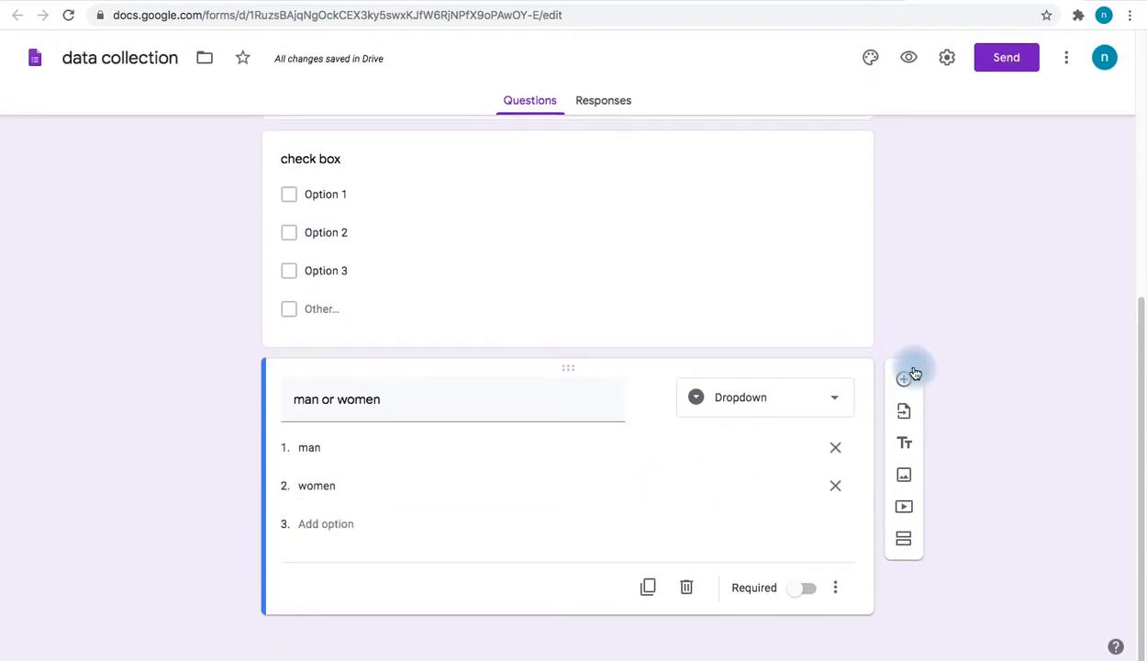
{"action": "left_click", "coordinate": [903, 378]}
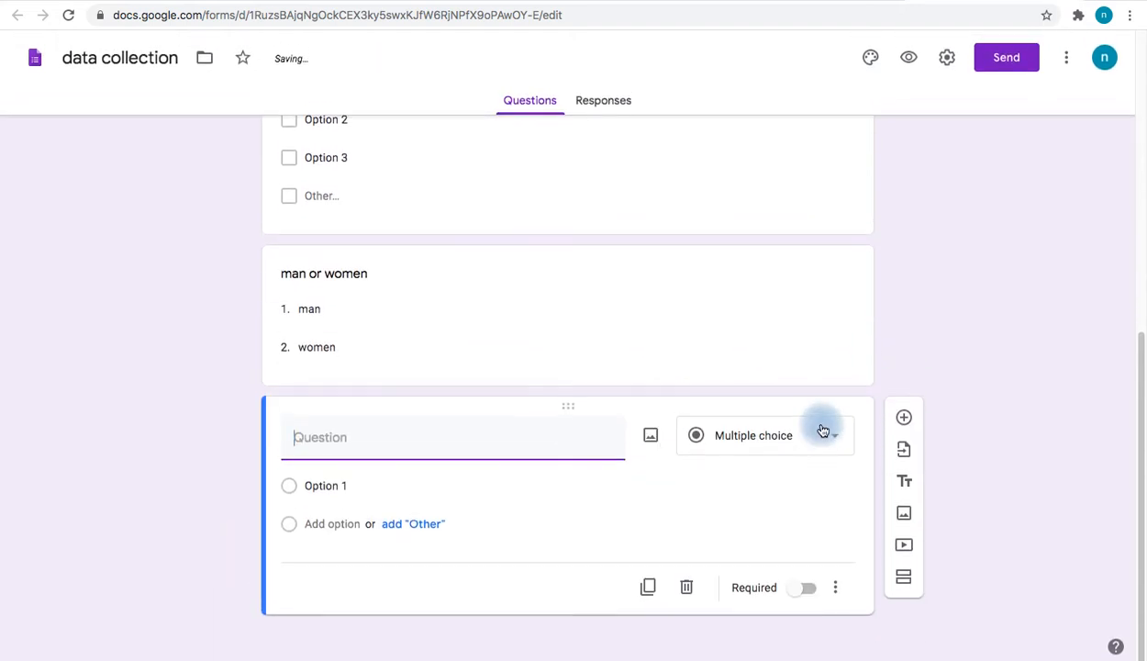
Turn the new question into a File upload question titled 'upload your photo'
{"action": "left_click", "coordinate": [822, 431]}
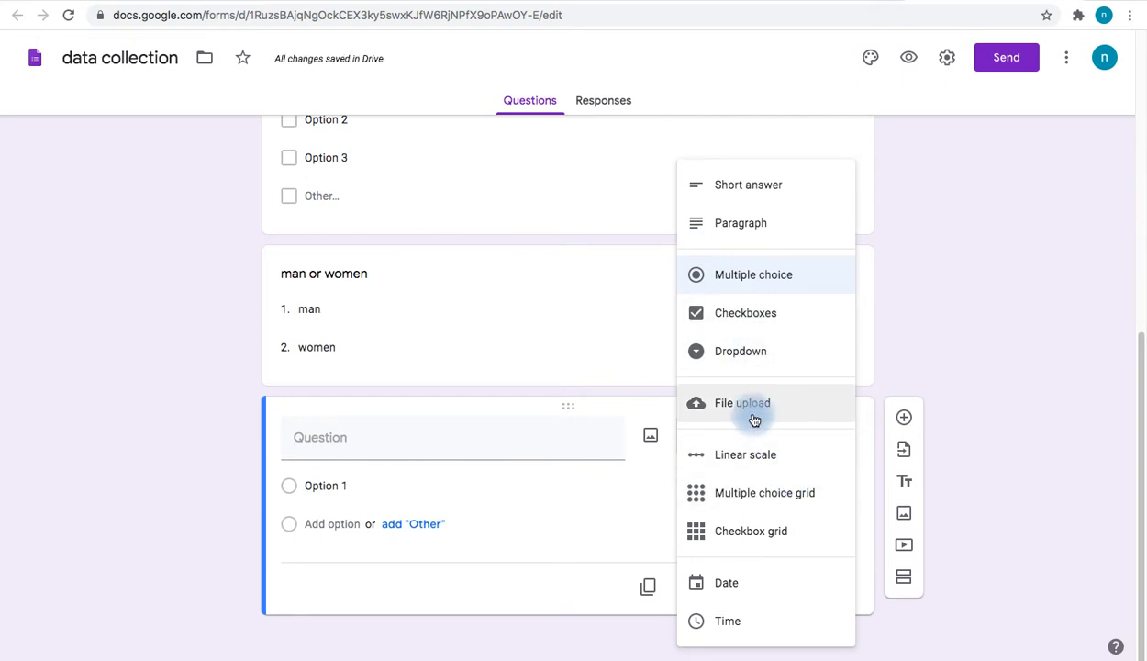
{"action": "left_click", "coordinate": [753, 417]}
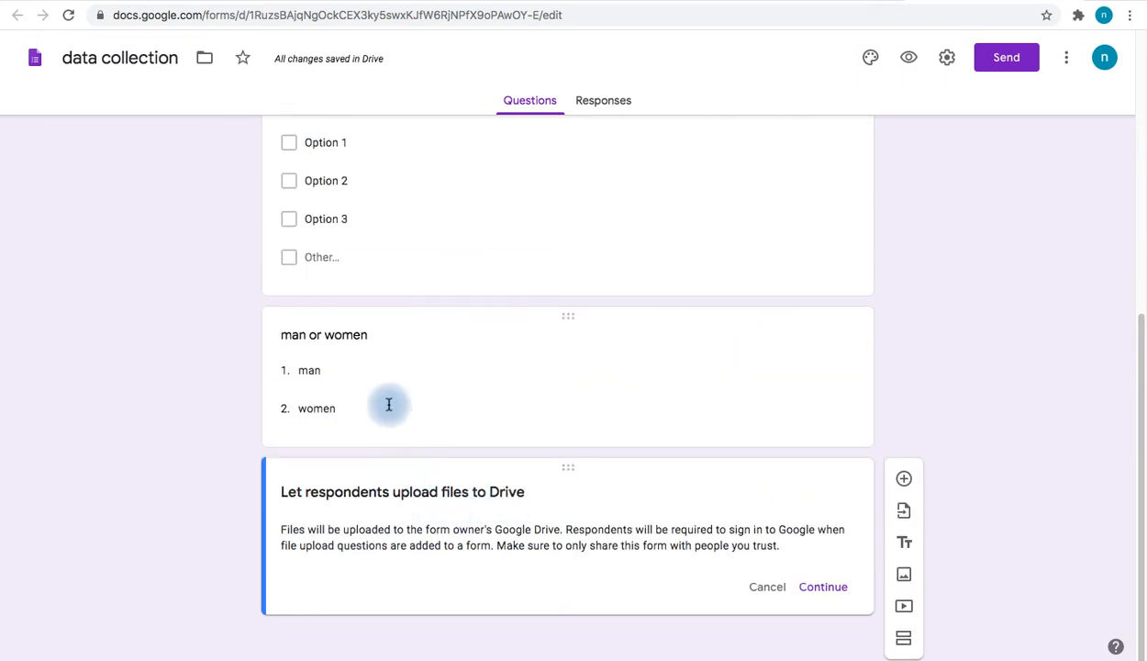
{"action": "left_click", "coordinate": [819, 586]}
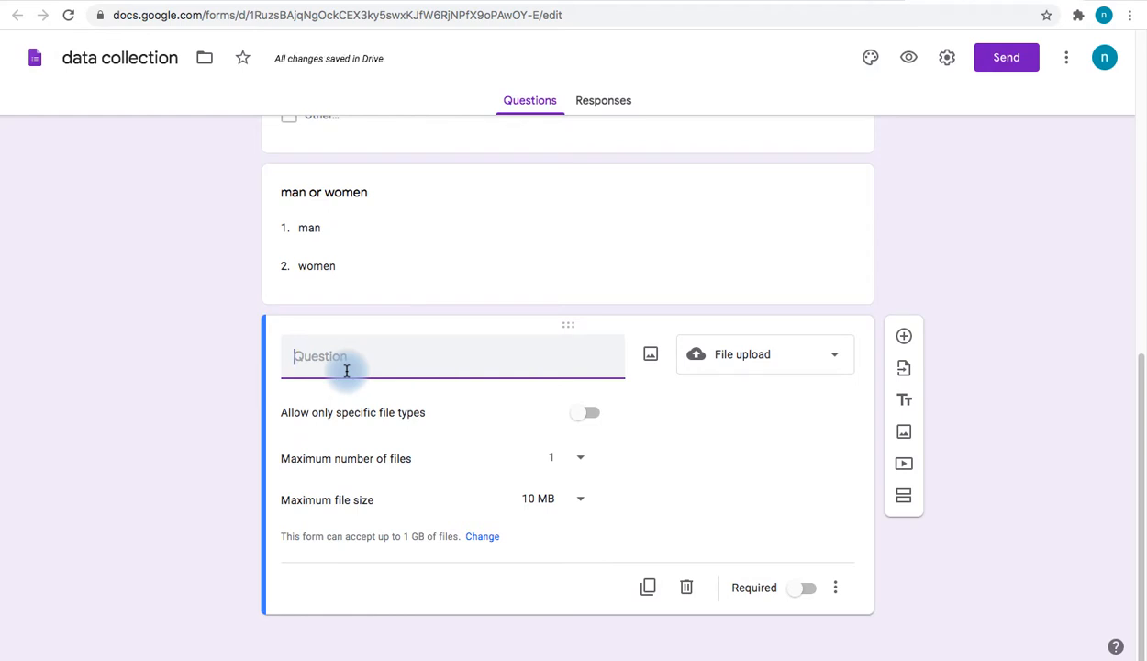
{"action": "type", "text": "up"}
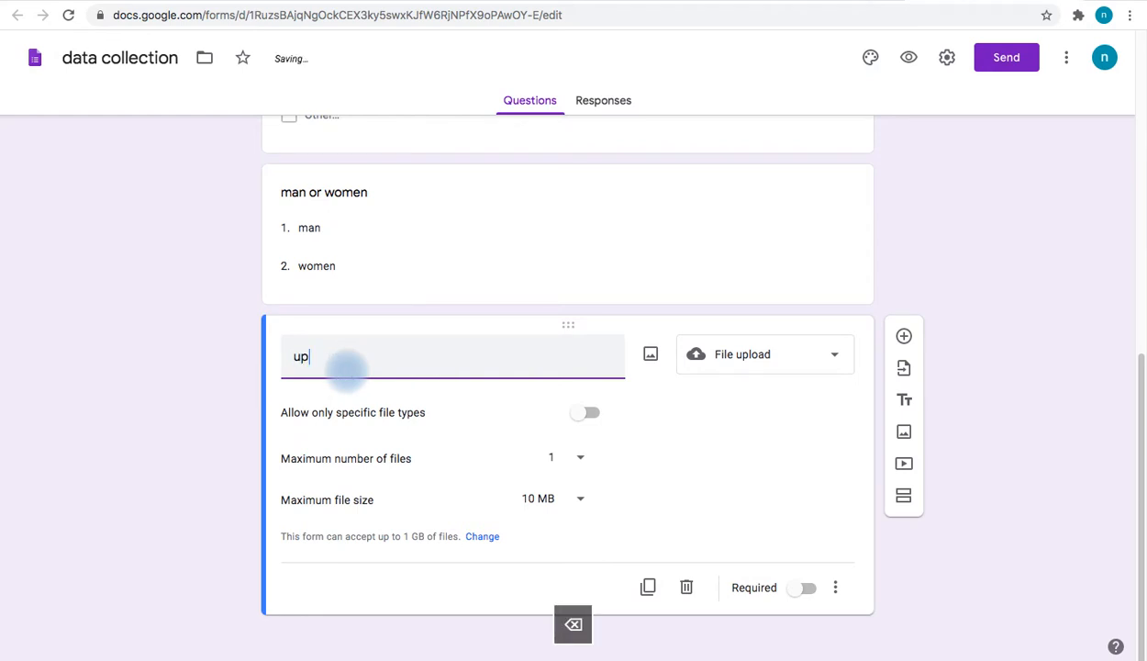
{"action": "type", "text": "load your photo"}
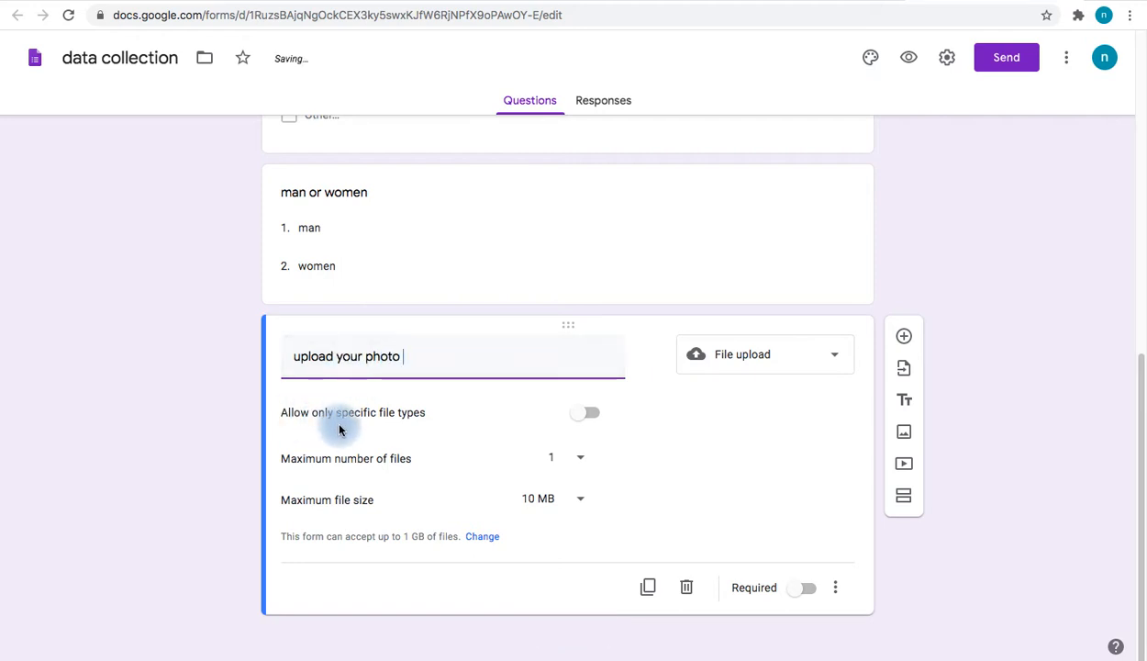
Limit uploads to one Image file of at most 1 MB, make it required, and add a question
{"action": "left_click", "coordinate": [590, 414]}
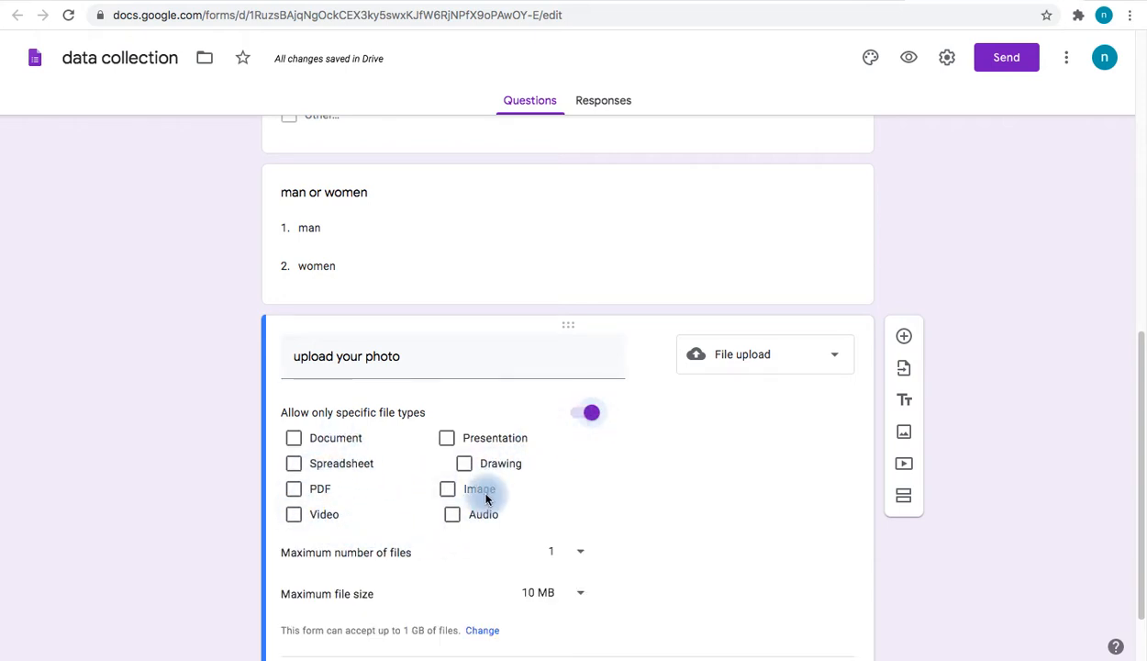
{"action": "left_click", "coordinate": [447, 493]}
{"action": "scroll", "coordinate": [607, 475], "scroll_direction": "down", "scroll_amount": 1}
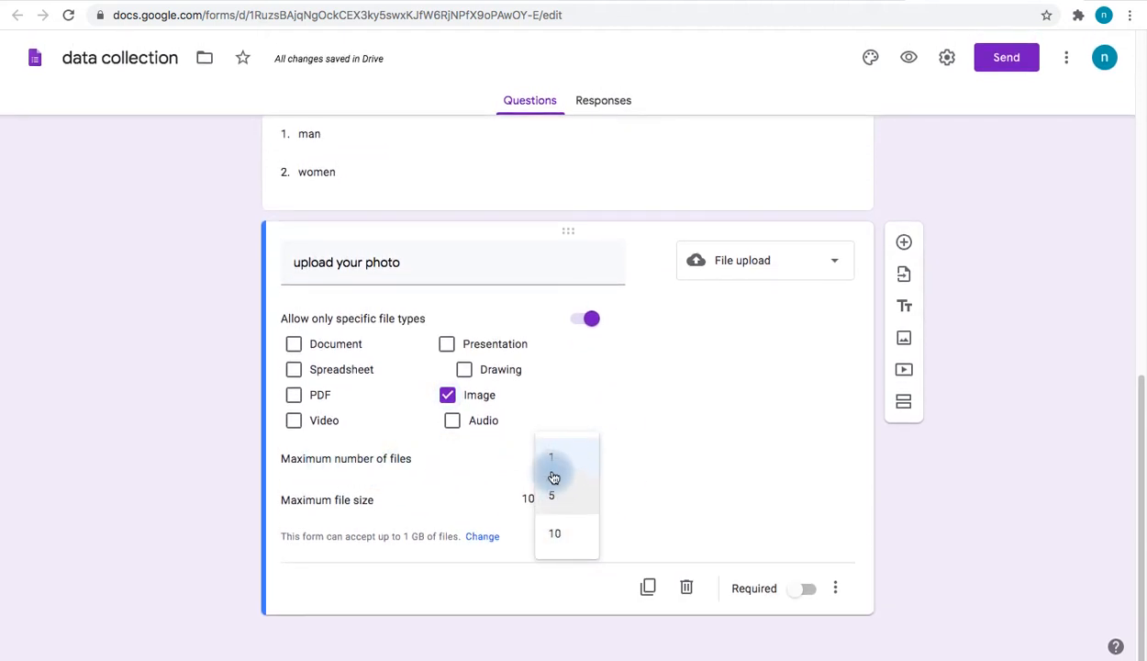
{"action": "left_click", "coordinate": [650, 530]}
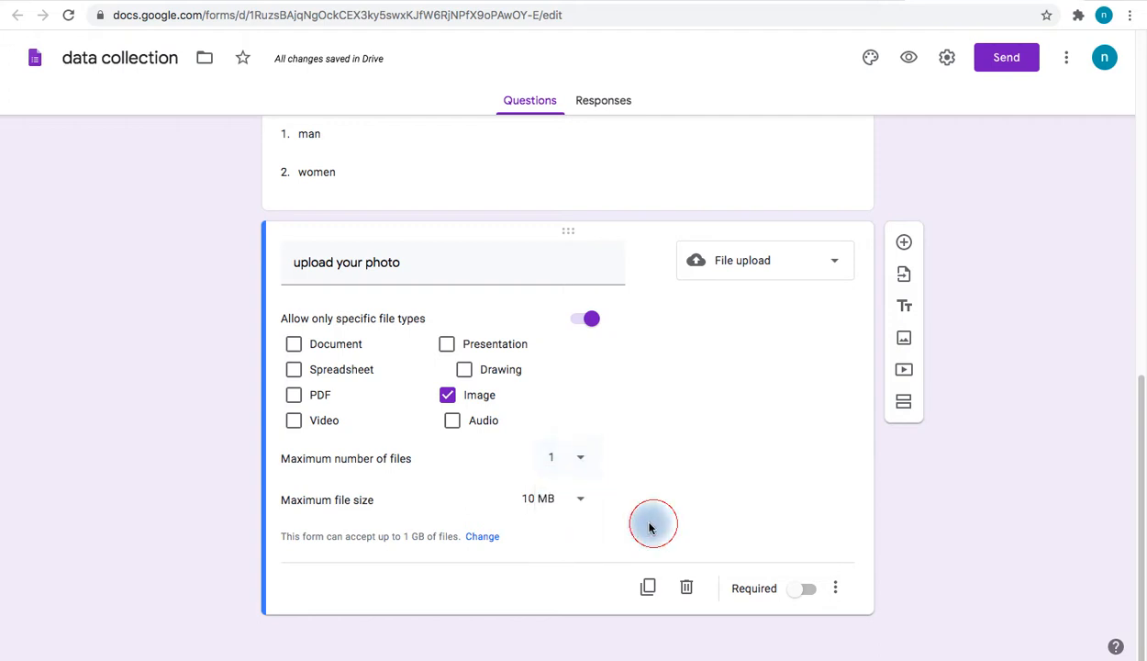
{"action": "left_click", "coordinate": [586, 504]}
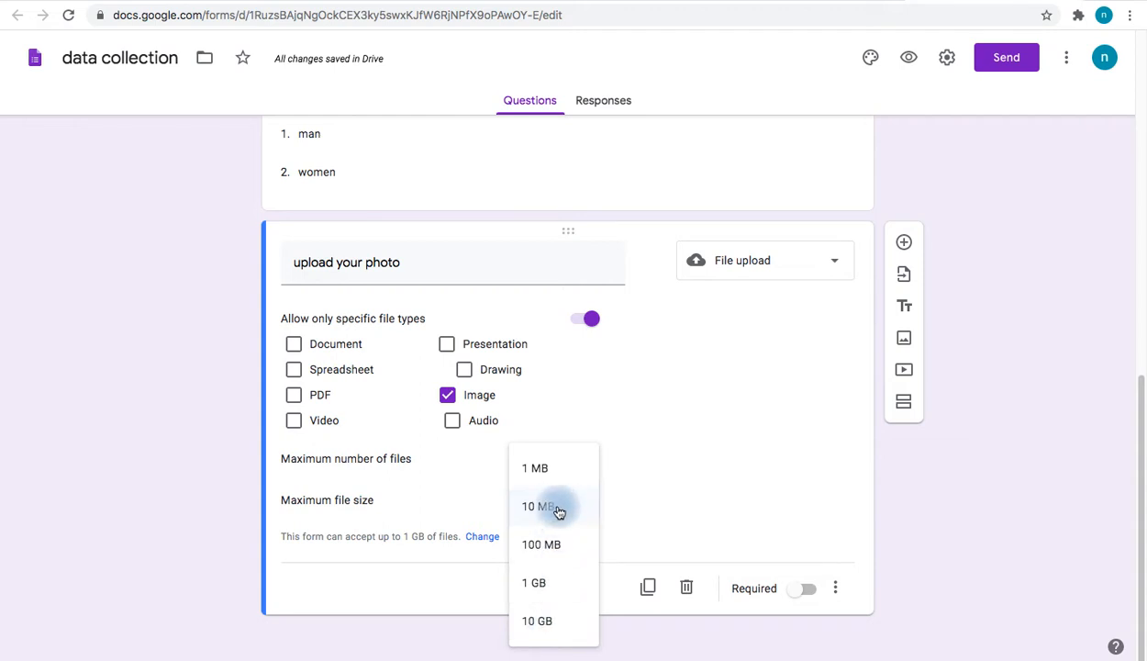
{"action": "left_click", "coordinate": [544, 471]}
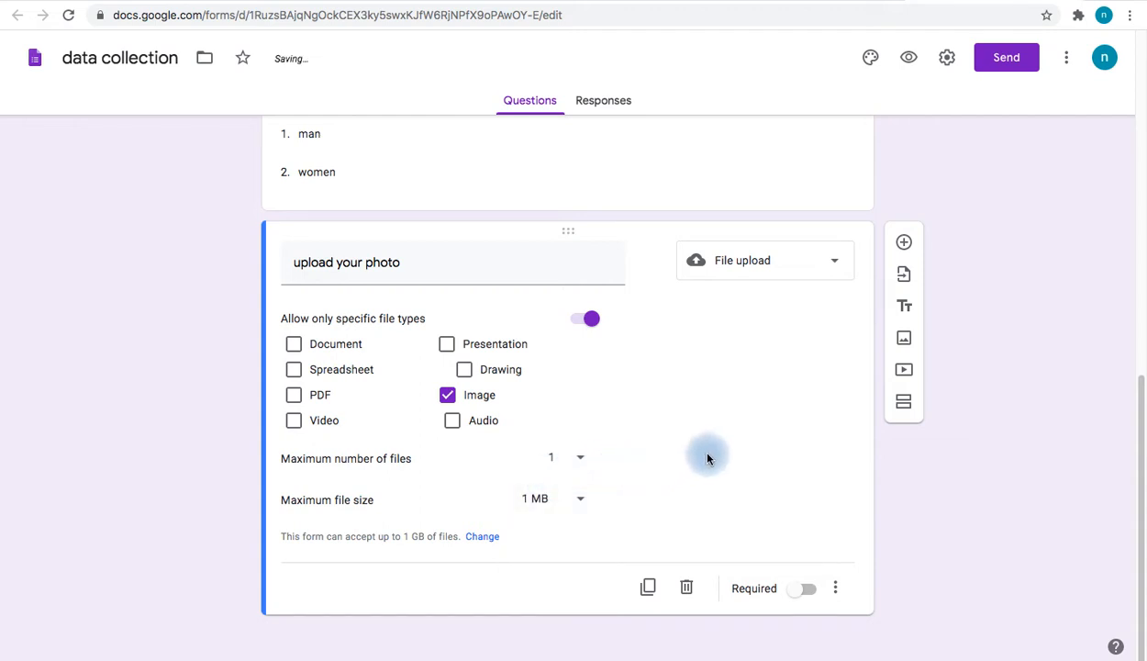
{"action": "left_click", "coordinate": [806, 588]}
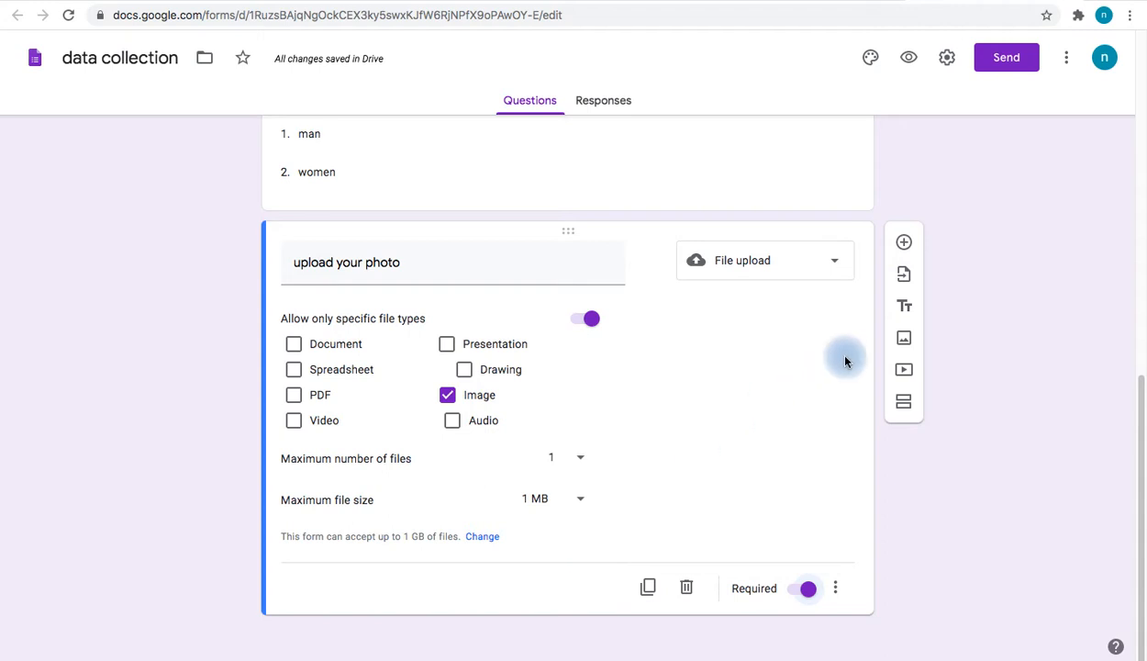
{"action": "left_click", "coordinate": [904, 241]}
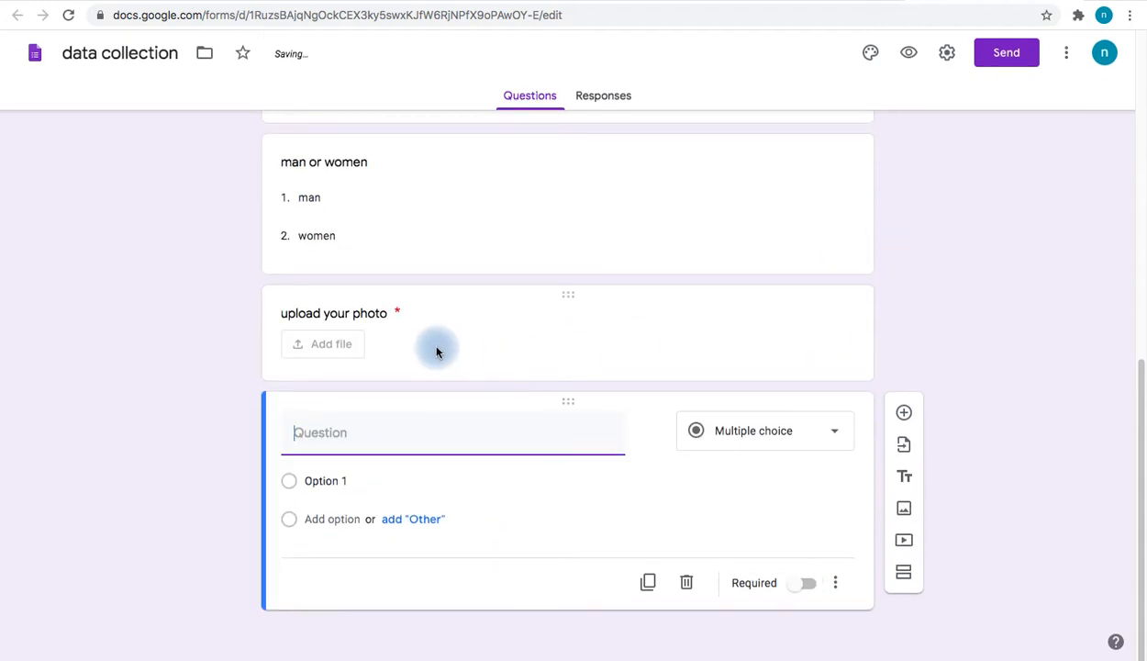
Make the new question a Linear scale titled 'good or bad'
{"action": "left_click", "coordinate": [795, 435]}
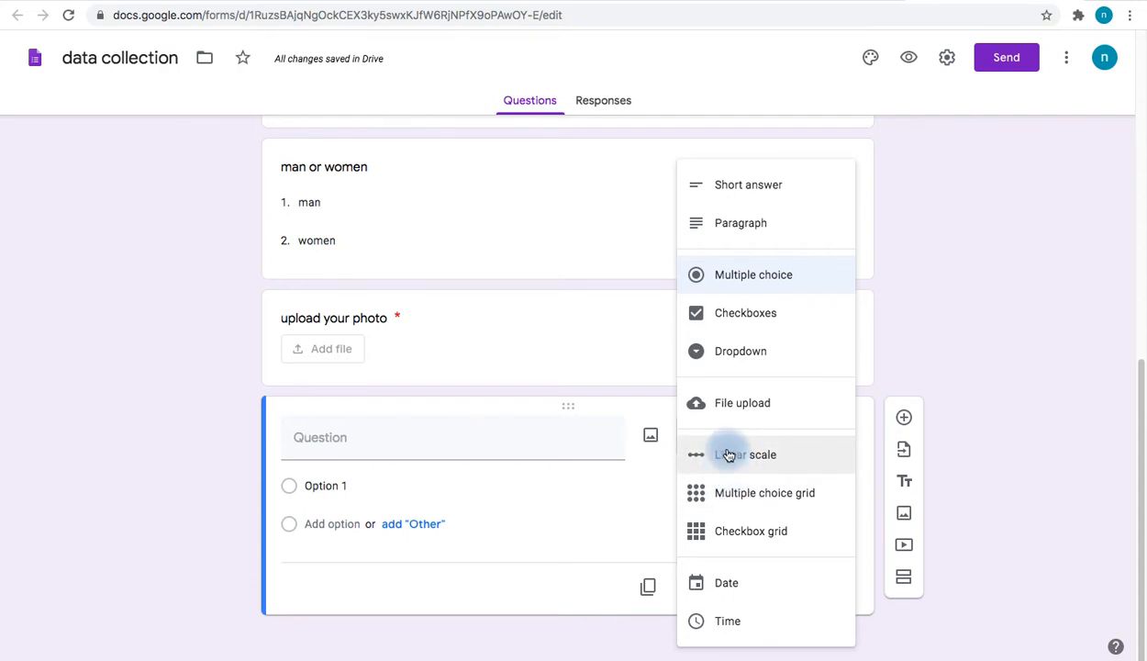
{"action": "left_click", "coordinate": [727, 454]}
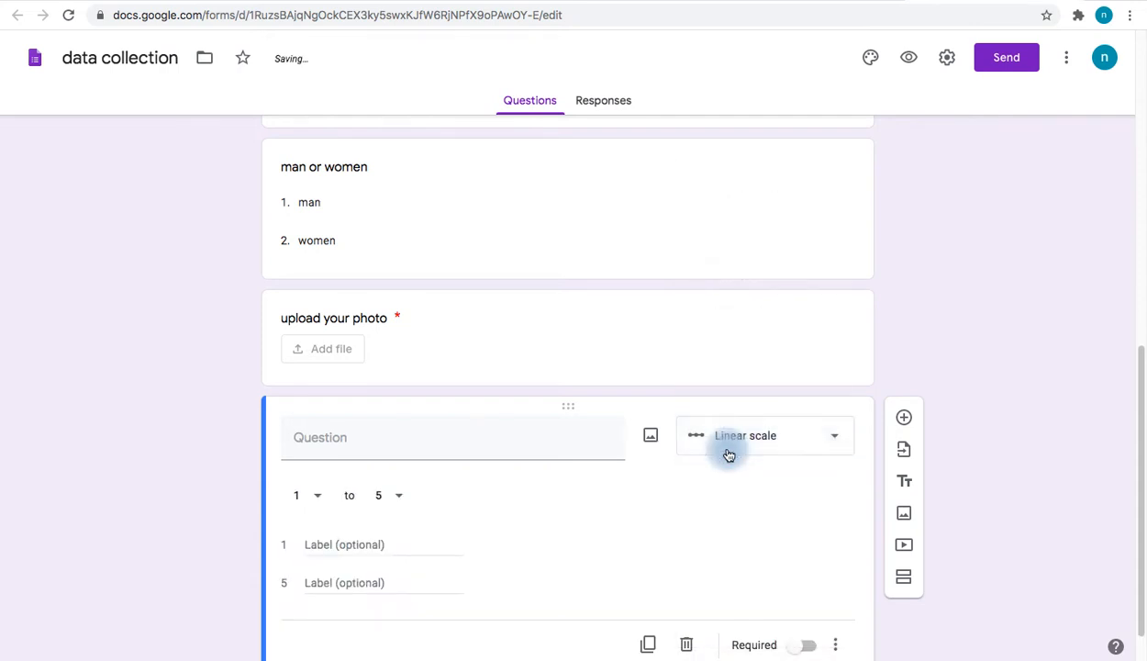
{"action": "left_click", "coordinate": [388, 443]}
{"action": "type", "text": "goor or"}
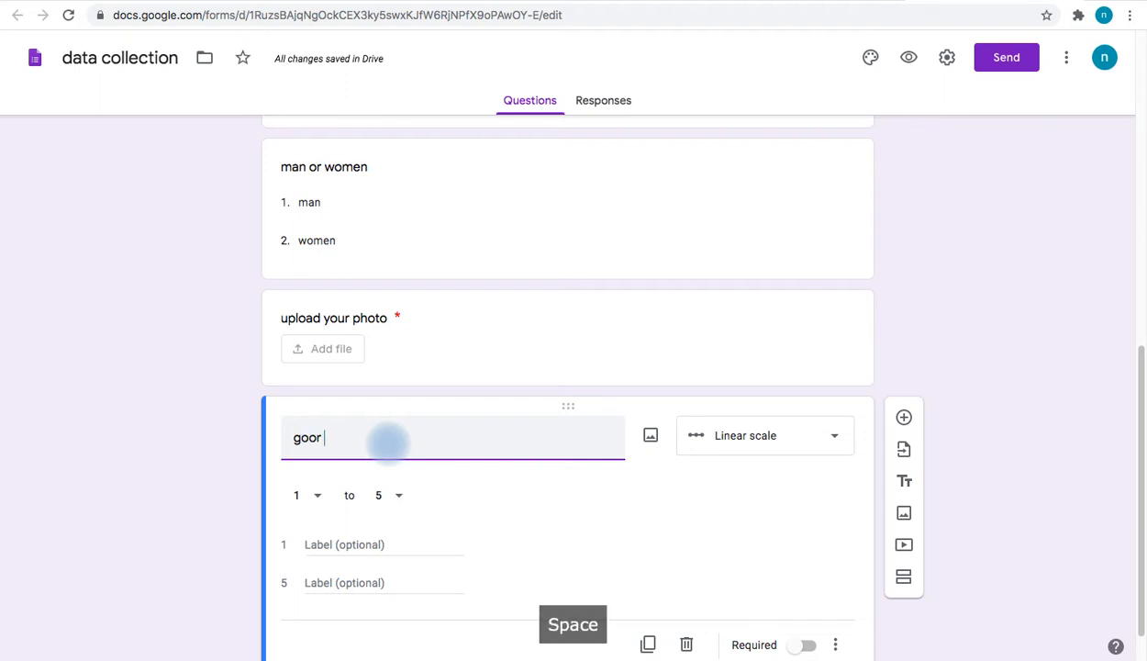
{"action": "key", "text": "BackSpace"}
{"action": "key", "text": "BackSpace"}
{"action": "key", "text": "BackSpace"}
{"action": "key", "text": "BackSpace"}
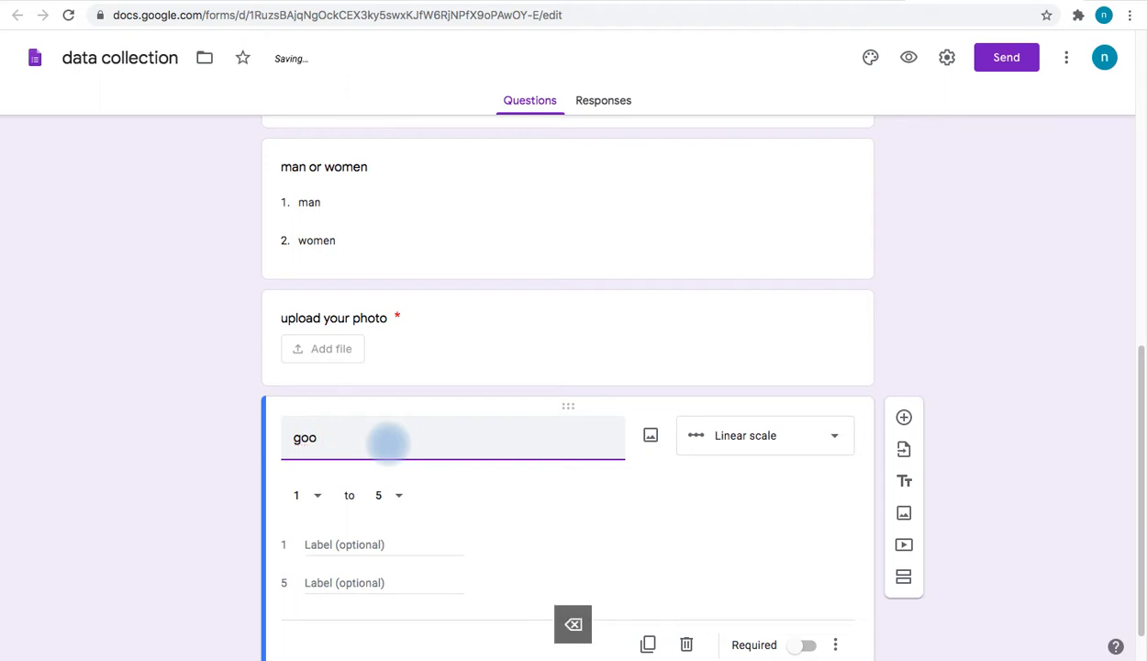
{"action": "type", "text": "d or bad"}
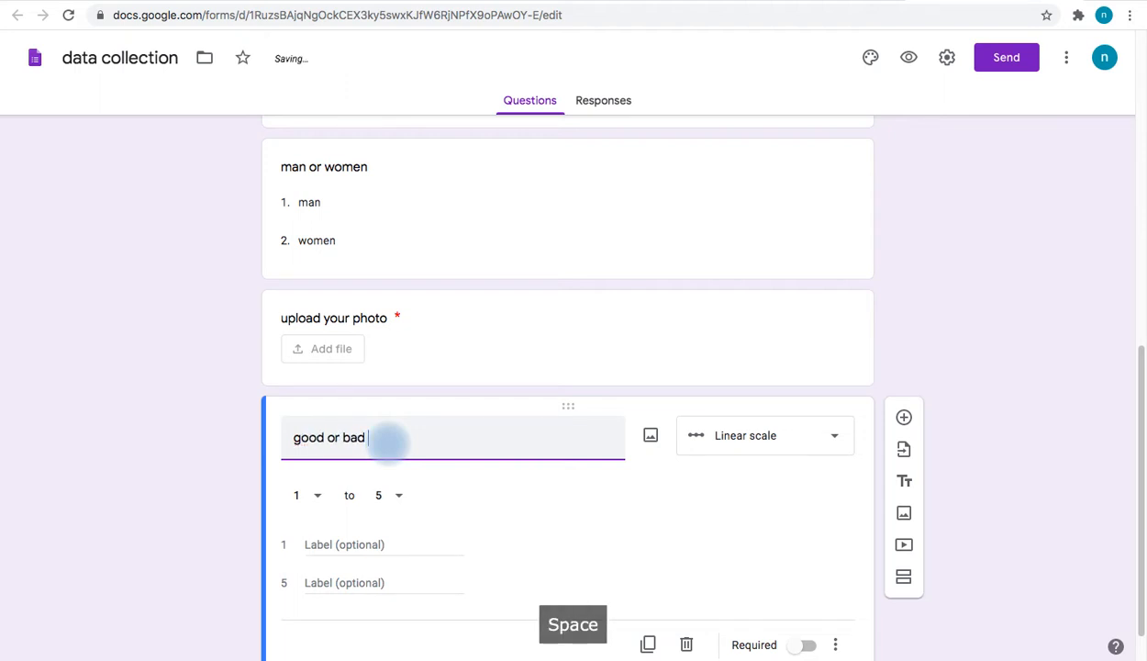
Set the scale from 0 to 10 labelled bad and good, then add another question
{"action": "left_click", "coordinate": [322, 500]}
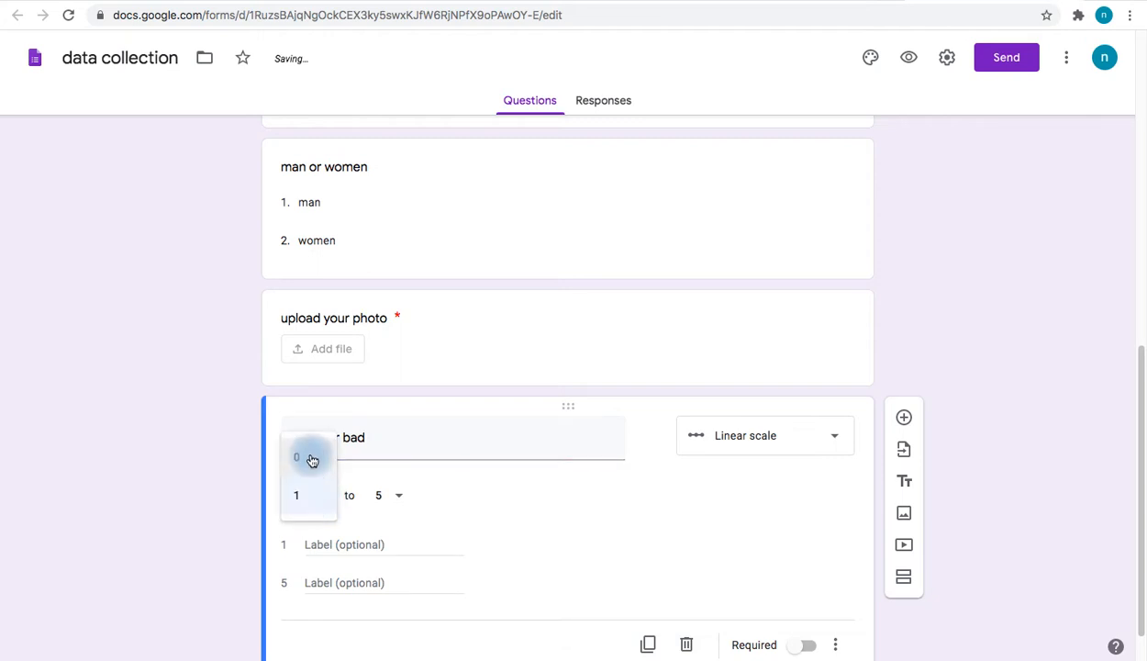
{"action": "left_click", "coordinate": [310, 467]}
{"action": "left_click", "coordinate": [400, 497]}
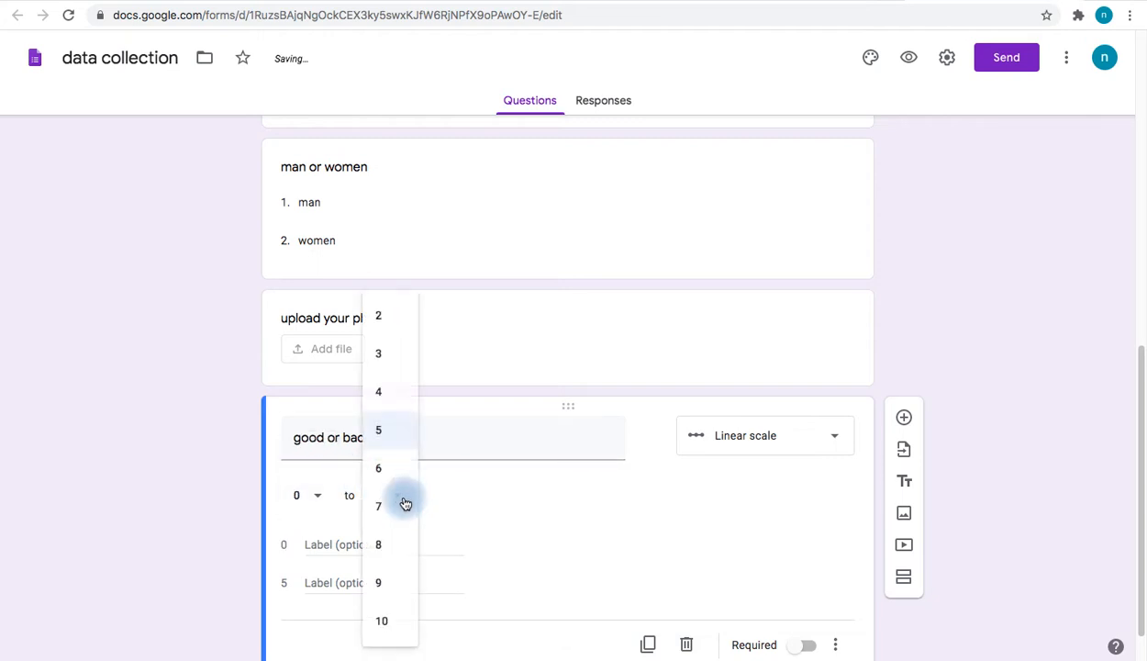
{"action": "left_click", "coordinate": [394, 619]}
{"action": "left_click", "coordinate": [341, 544]}
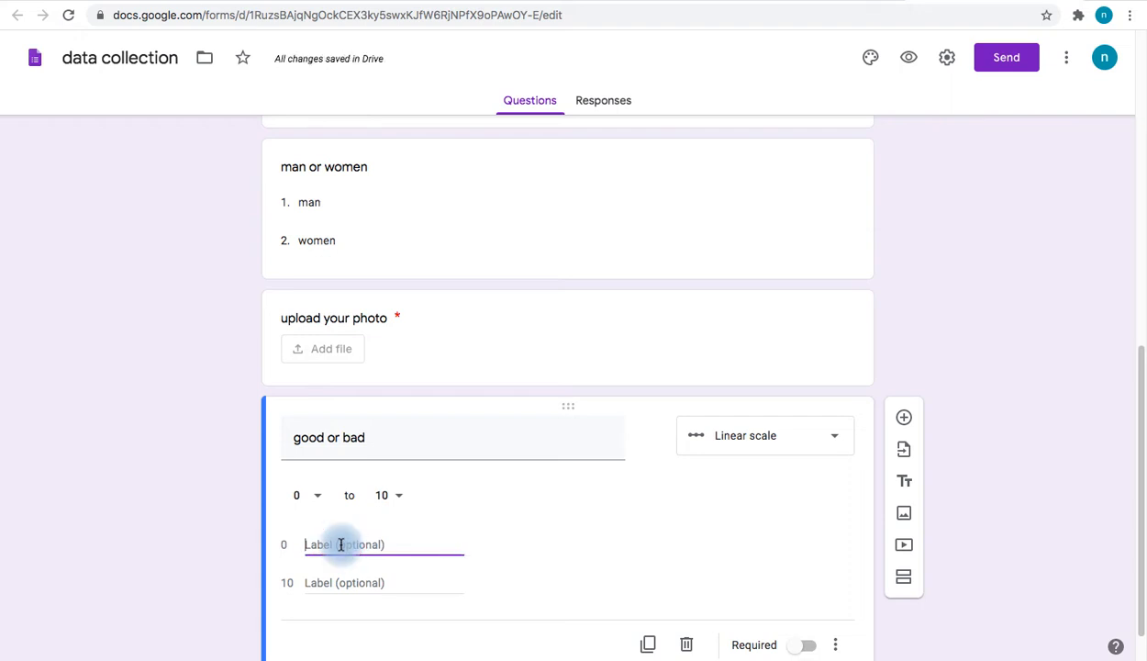
{"action": "type", "text": "bad"}
{"action": "left_click", "coordinate": [313, 579]}
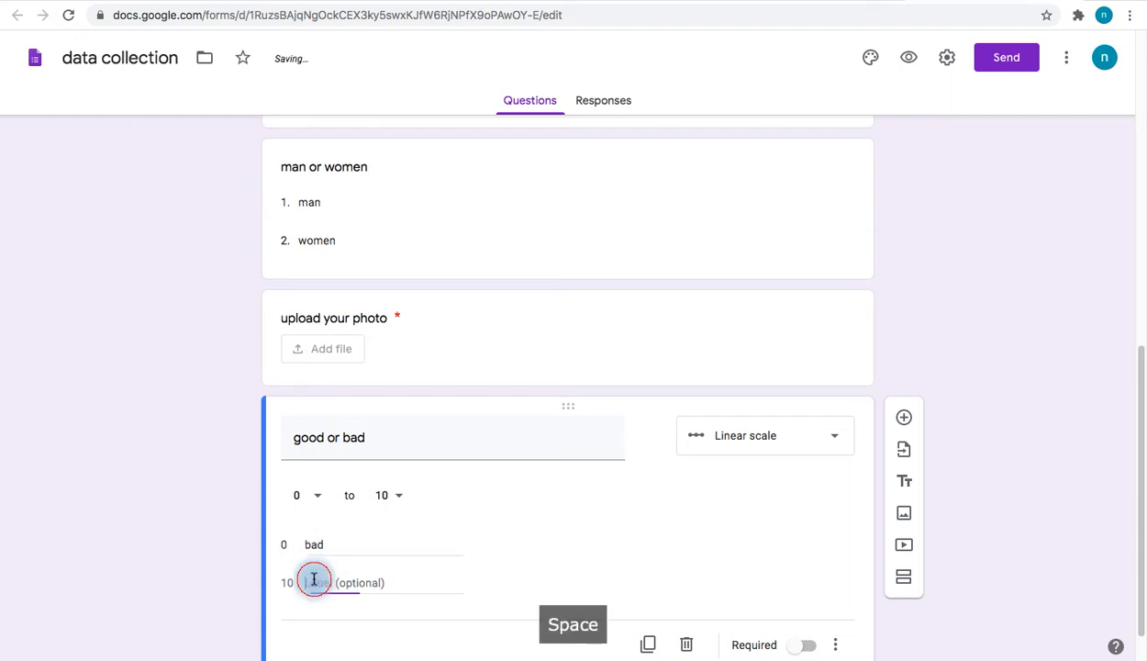
{"action": "type", "text": "good"}
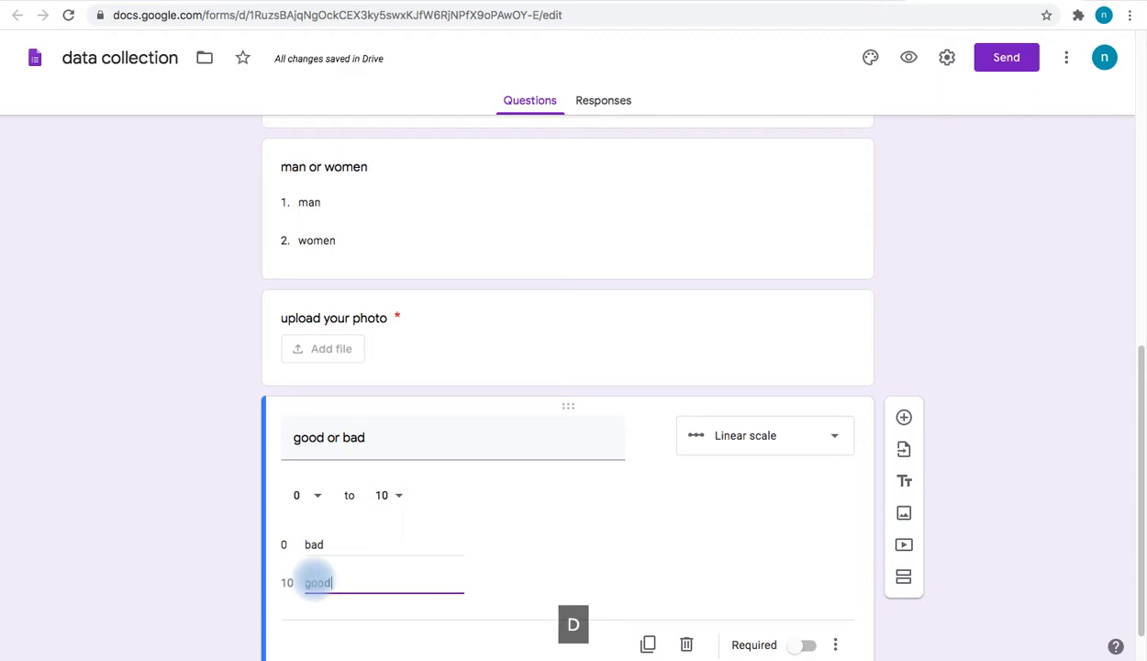
{"action": "scroll", "coordinate": [642, 459], "scroll_direction": "down", "scroll_amount": 1}
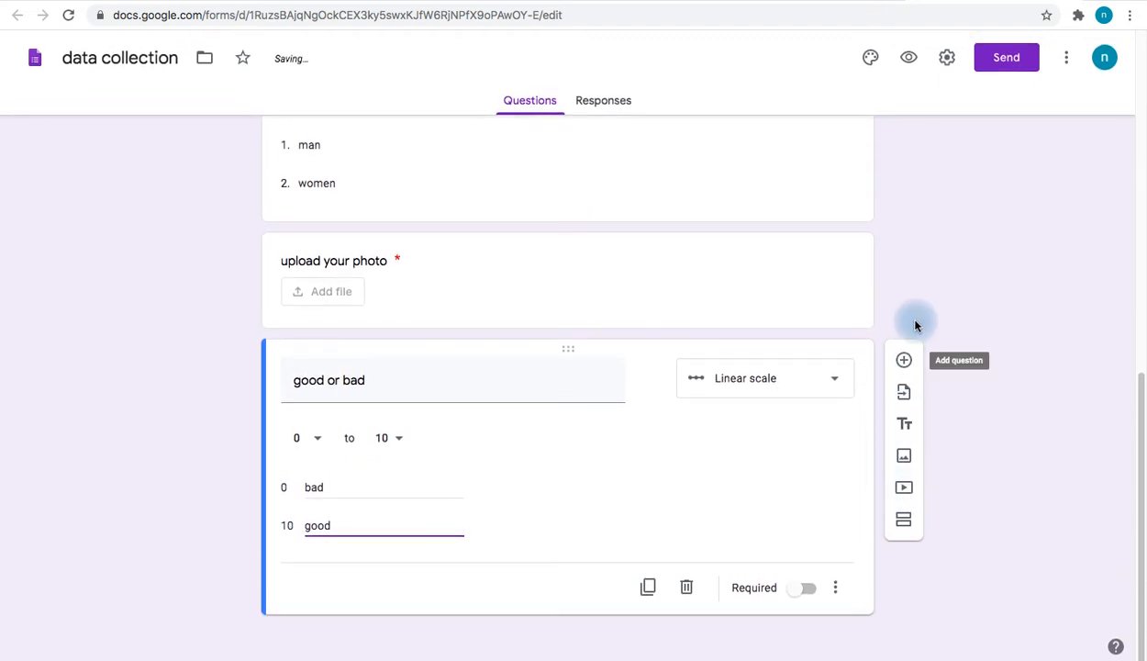
{"action": "left_click", "coordinate": [904, 364]}
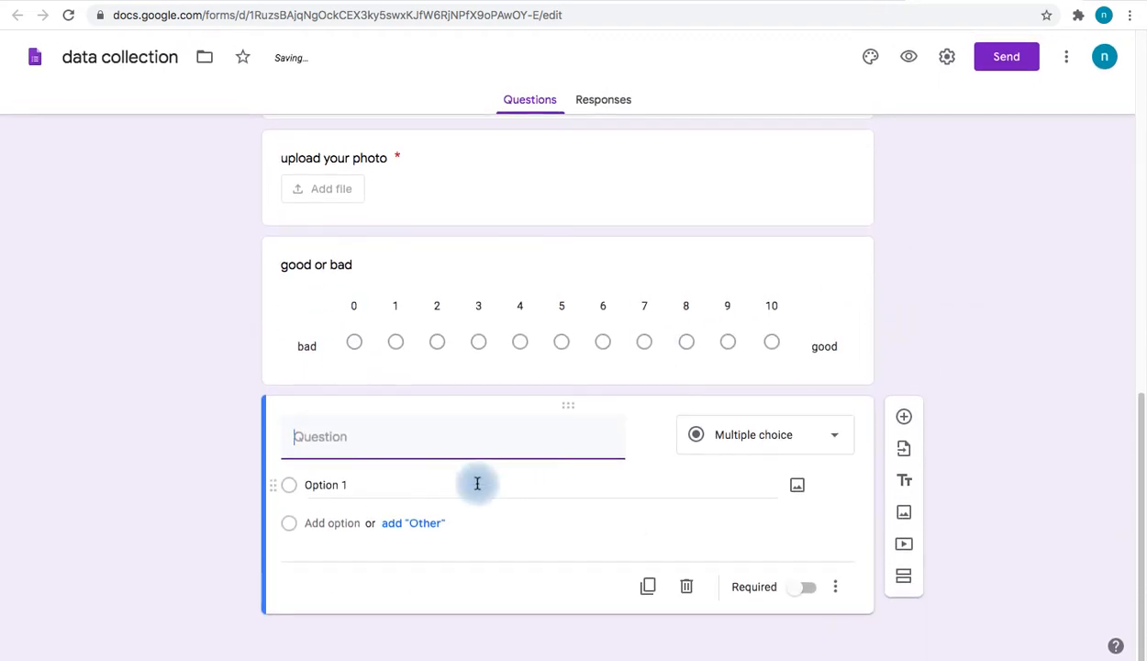
Turn the new question into a Date question titled 'date of birth'
{"action": "left_click", "coordinate": [754, 434]}
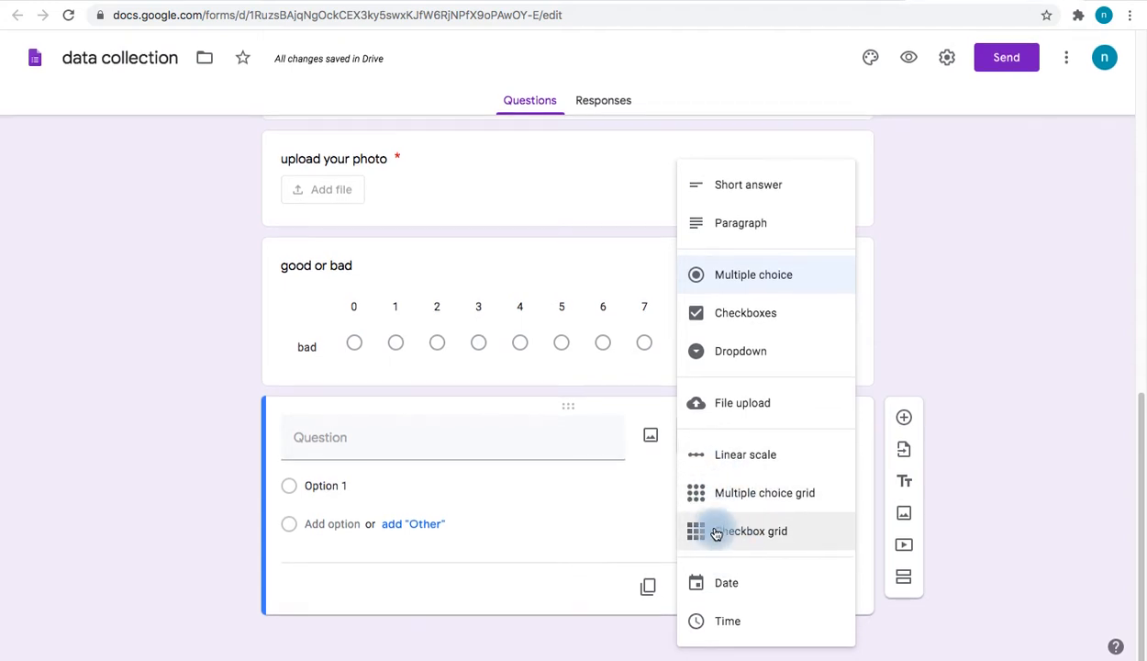
{"action": "left_click", "coordinate": [728, 589]}
{"action": "left_click", "coordinate": [475, 546]}
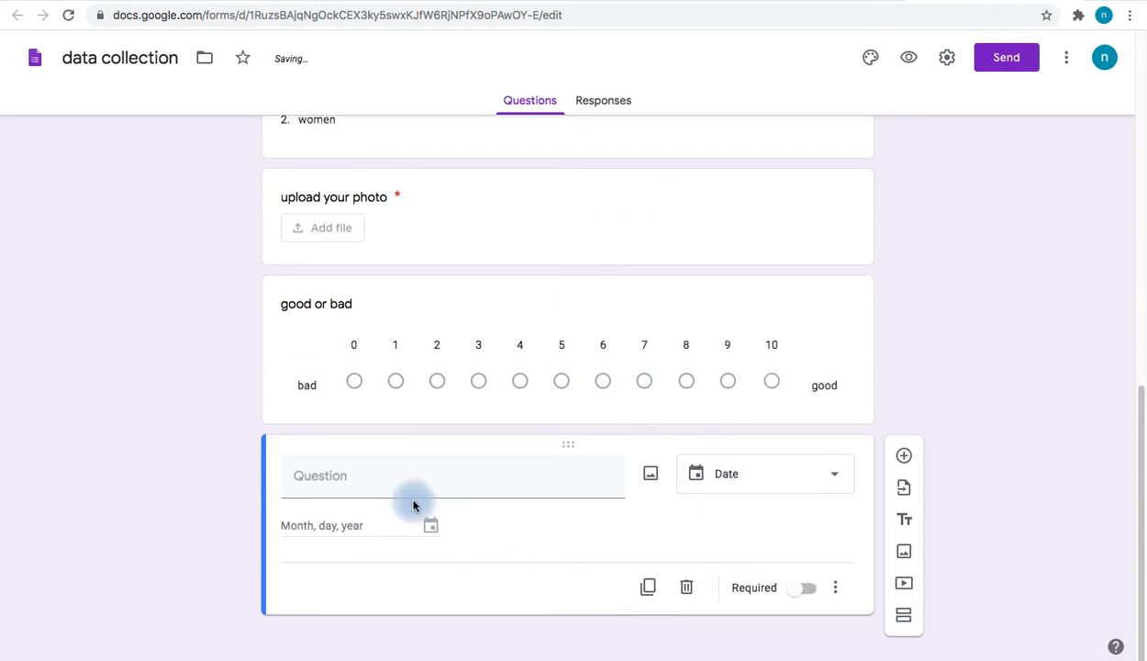
{"action": "left_click", "coordinate": [353, 479]}
{"action": "type", "text": "date "}
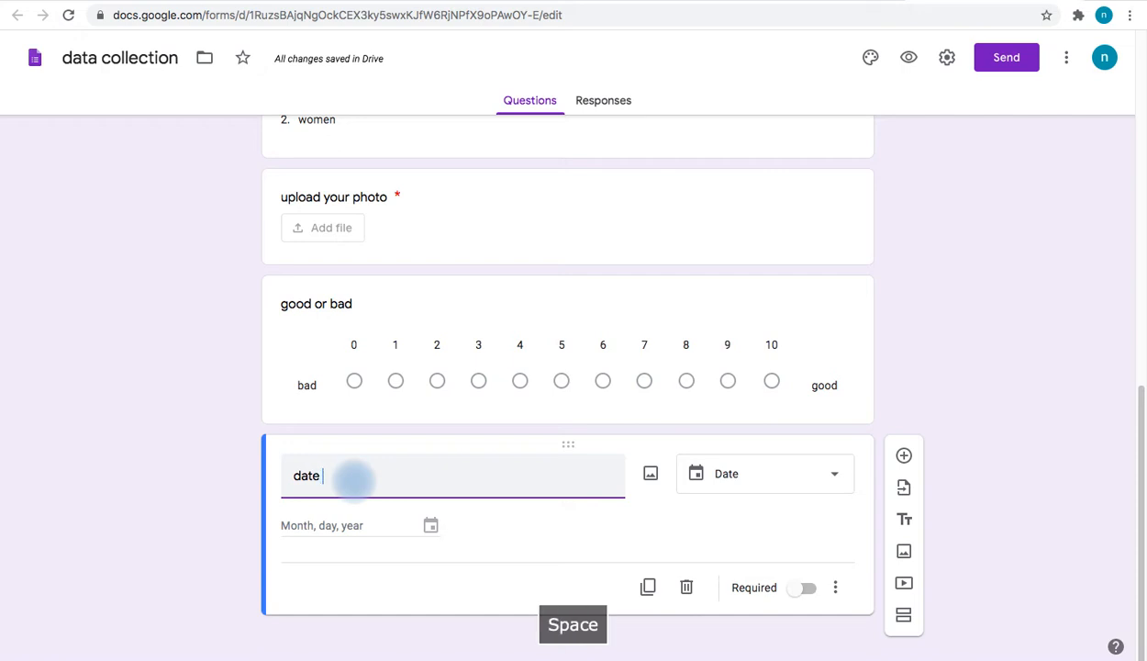
{"action": "type", "text": "of birt"}
{"action": "key", "text": "BackSpace"}
{"action": "key", "text": "BackSpace"}
{"action": "type", "text": "h"}
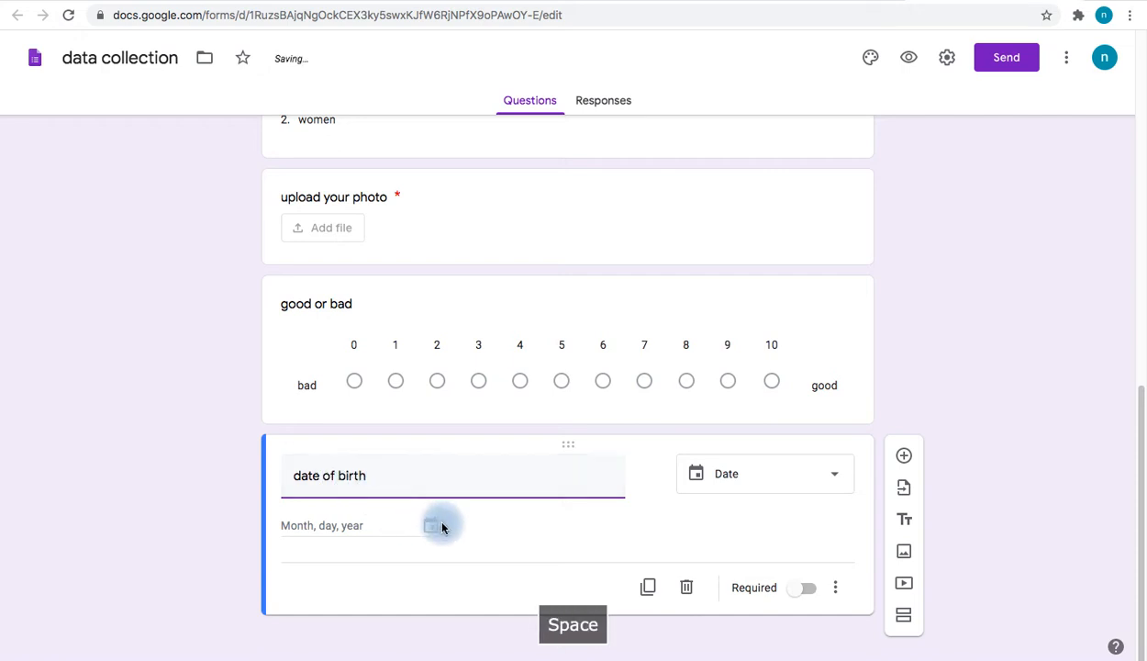
{"action": "left_click", "coordinate": [471, 527]}
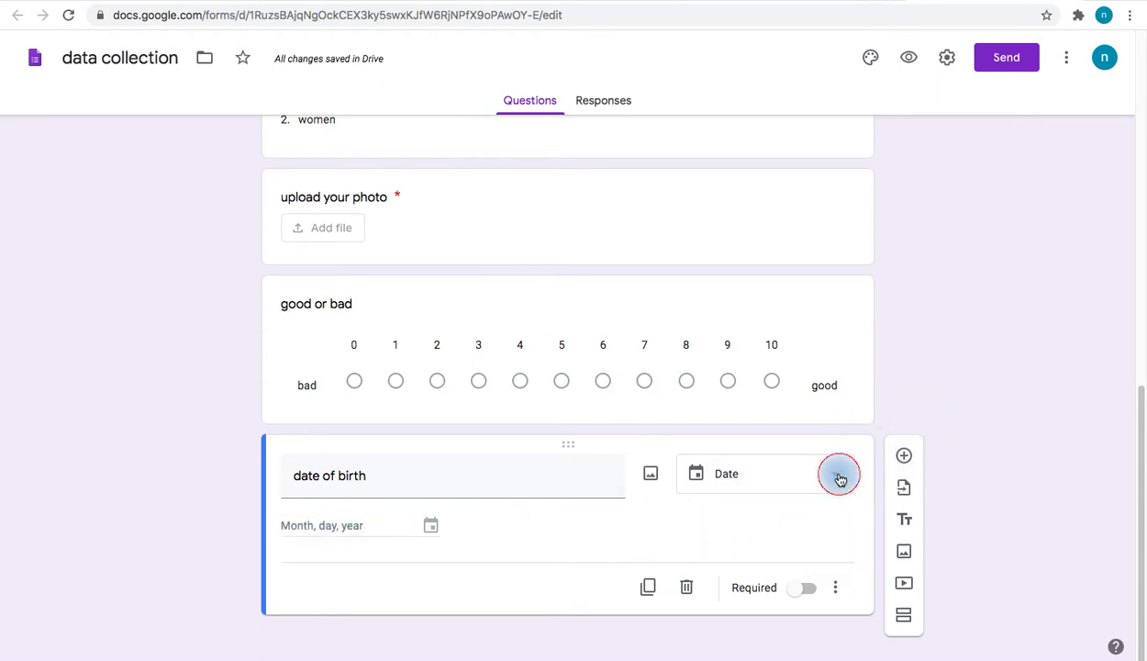
Keep 'date of birth' as a Date type and switch it to Required
{"action": "left_click", "coordinate": [835, 474]}
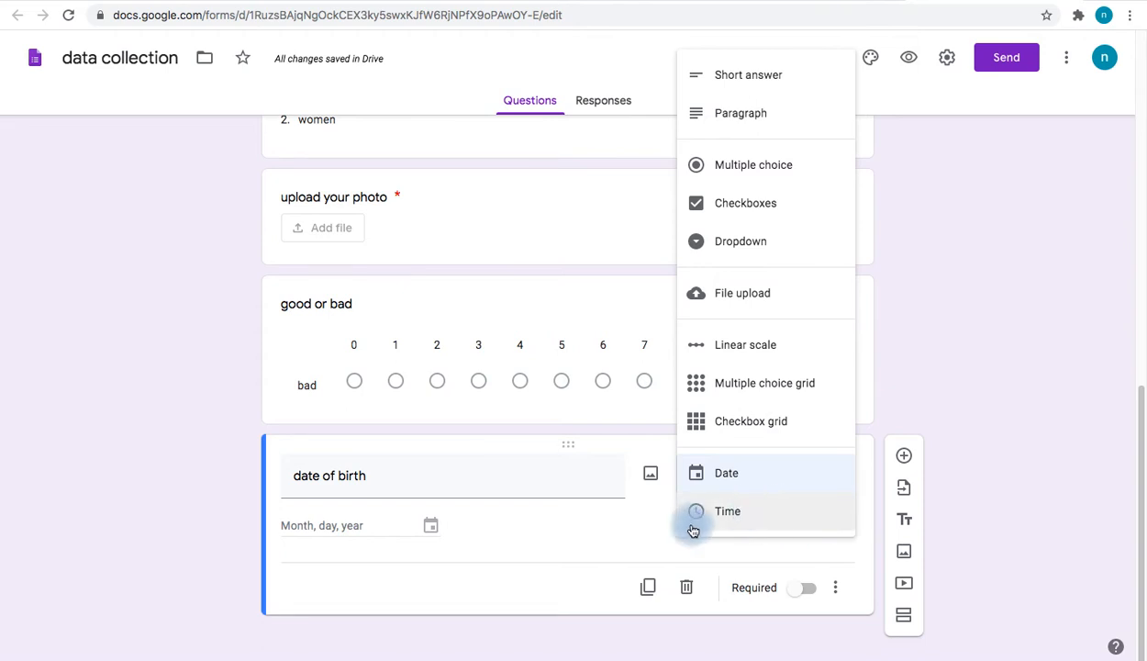
{"action": "left_click", "coordinate": [587, 552]}
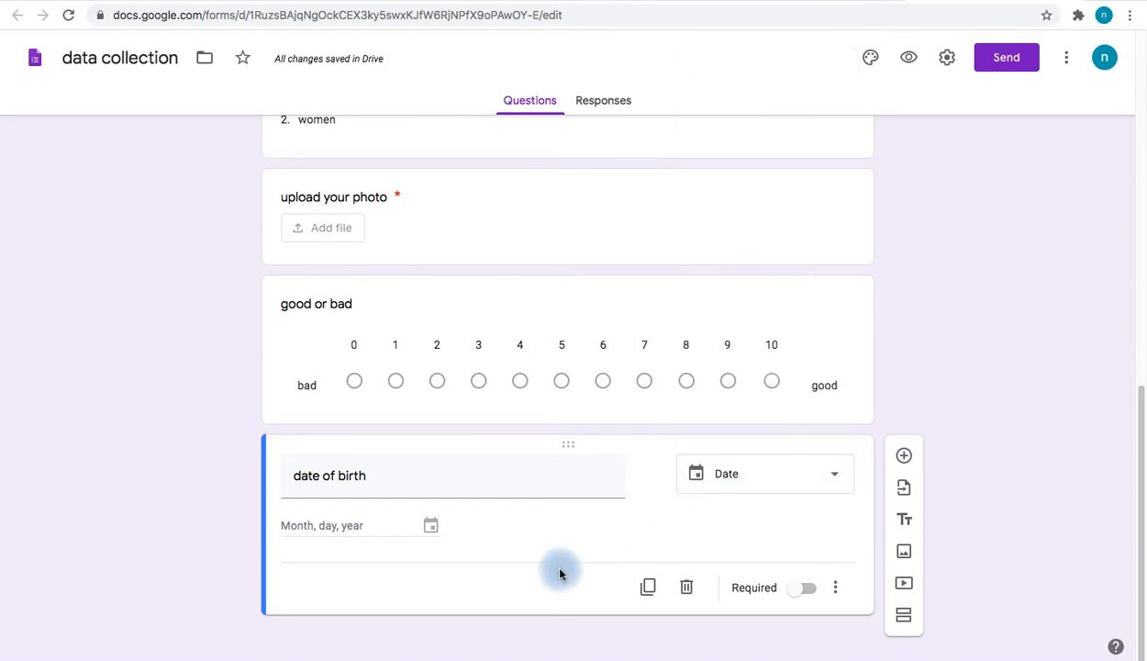
{"action": "scroll", "coordinate": [613, 490], "scroll_direction": "up", "scroll_amount": 3}
{"action": "scroll", "coordinate": [613, 492], "scroll_direction": "down", "scroll_amount": 3}
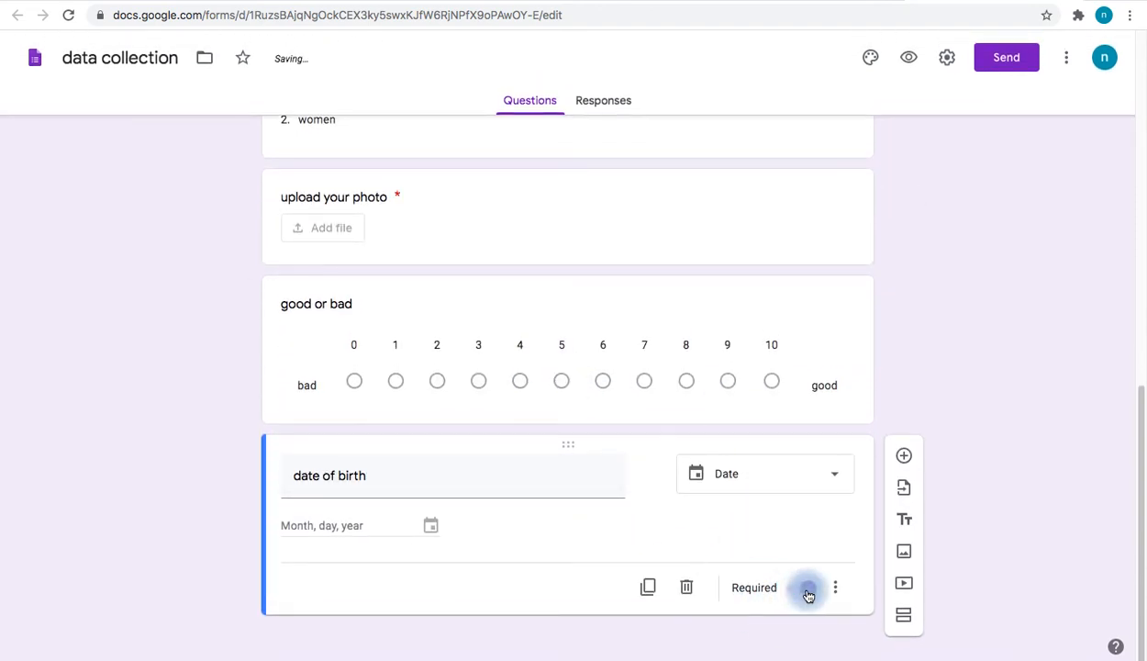
{"action": "left_click", "coordinate": [808, 592]}
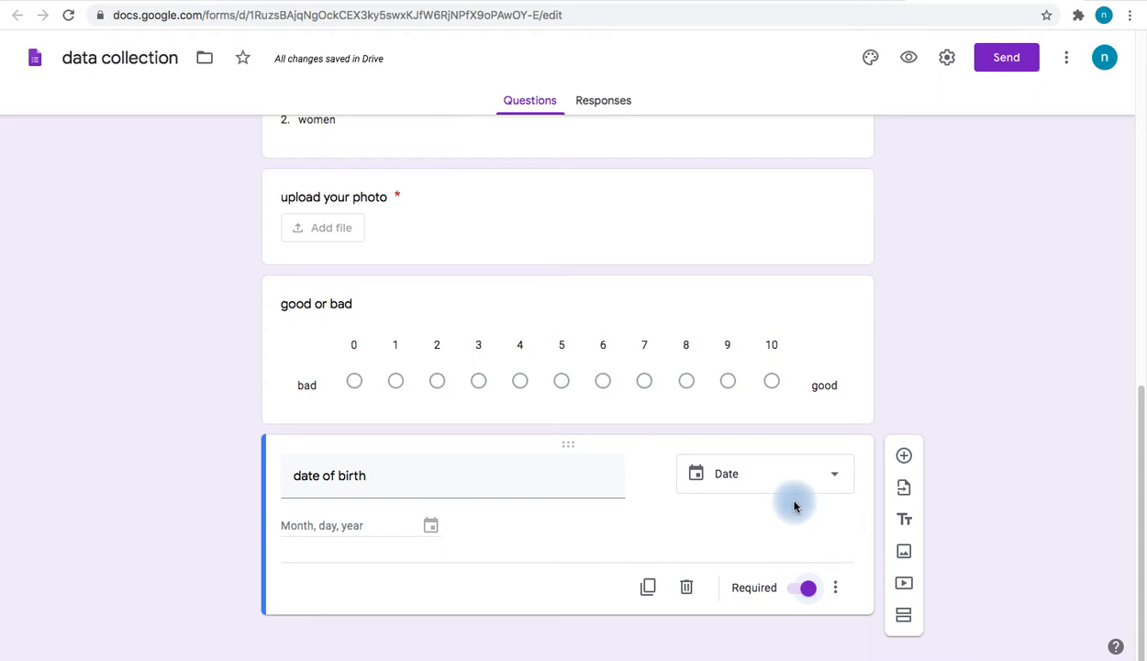
{"action": "scroll", "coordinate": [794, 510], "scroll_direction": "up", "scroll_amount": 8}
{"action": "scroll", "coordinate": [794, 505], "scroll_direction": "up", "scroll_amount": 2}
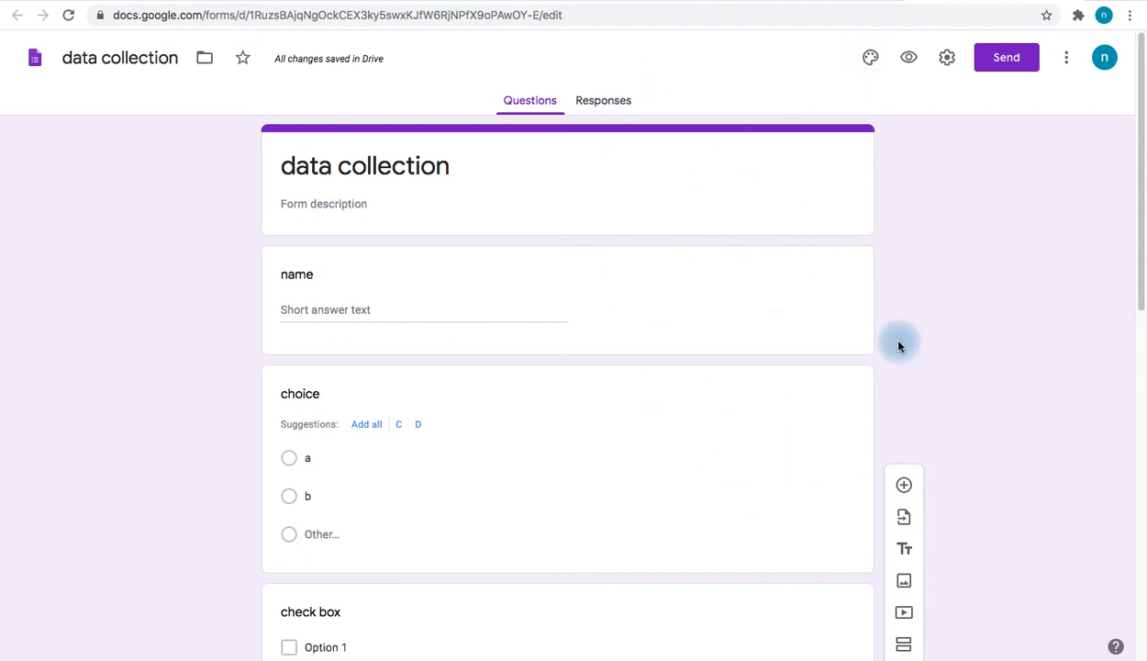
Set the header image to the open book with heart-folded pages from the theme gallery
{"action": "left_click", "coordinate": [872, 62]}
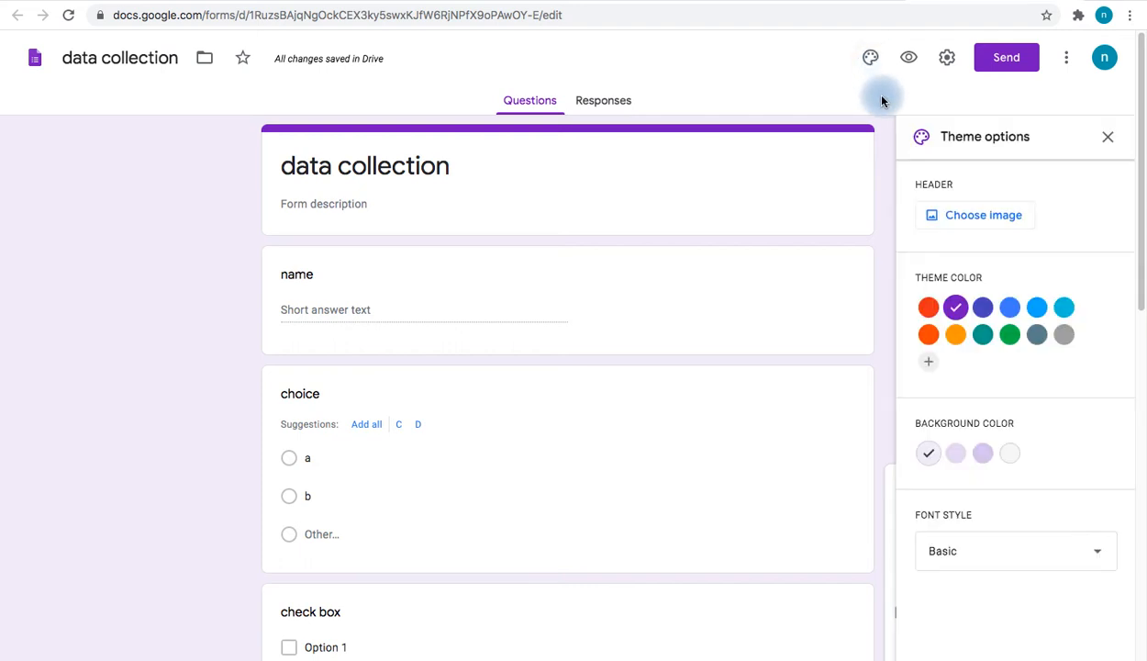
{"action": "left_click", "coordinate": [981, 215]}
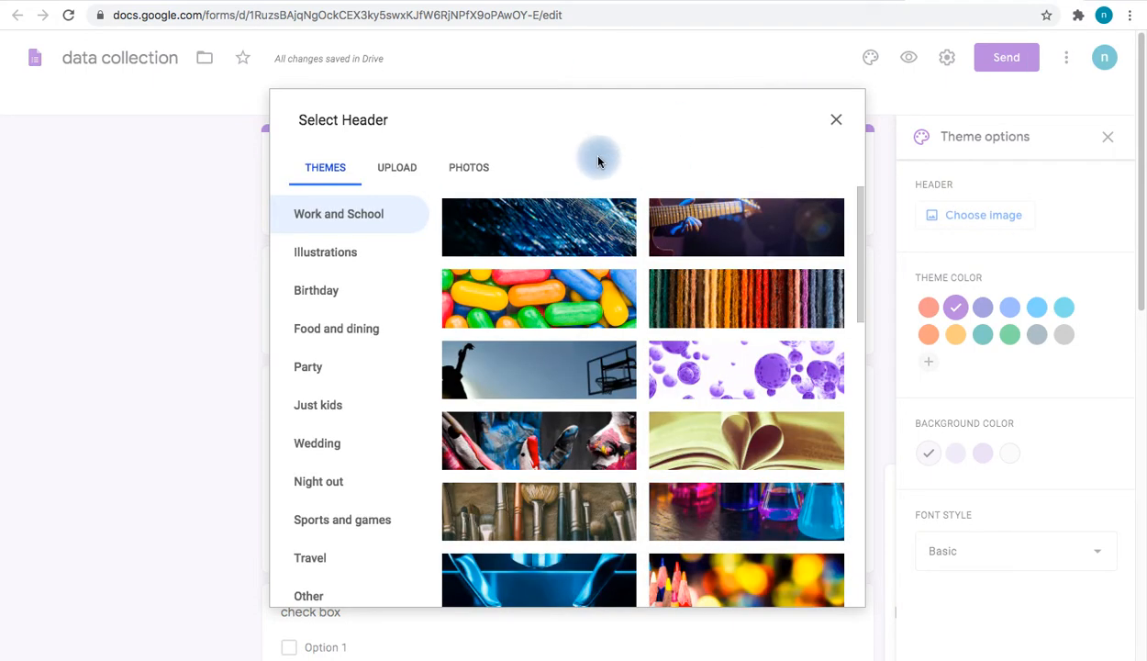
{"action": "scroll", "coordinate": [592, 419], "scroll_direction": "down", "scroll_amount": 2}
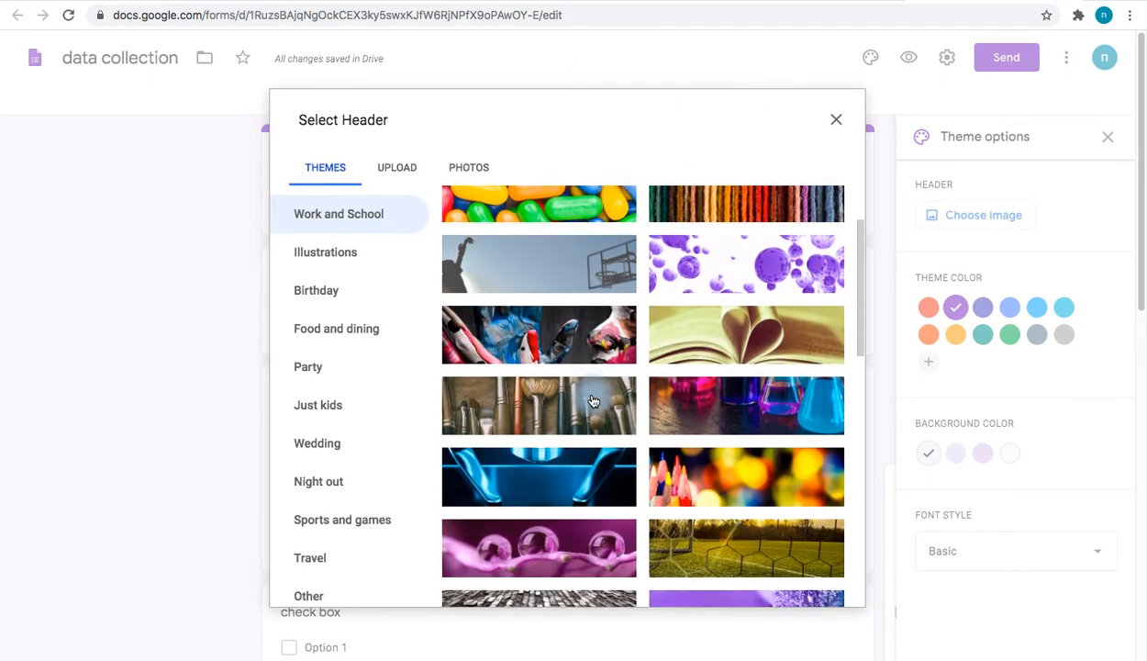
{"action": "left_click", "coordinate": [721, 350]}
{"action": "left_click", "coordinate": [821, 590]}
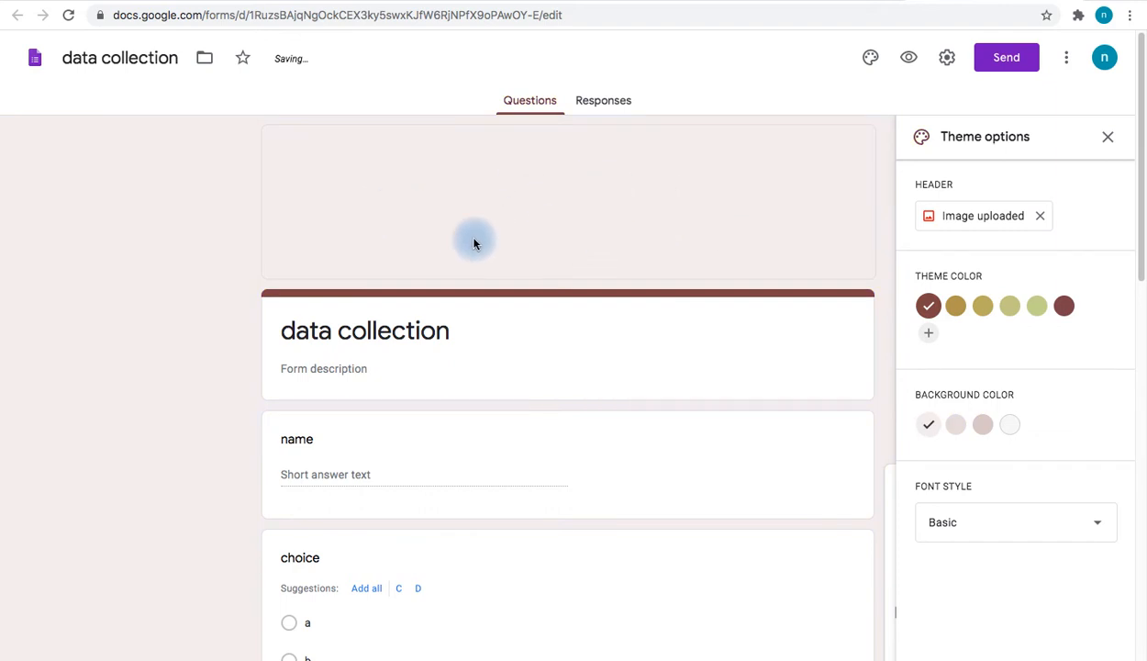
{"action": "left_click", "coordinate": [977, 219]}
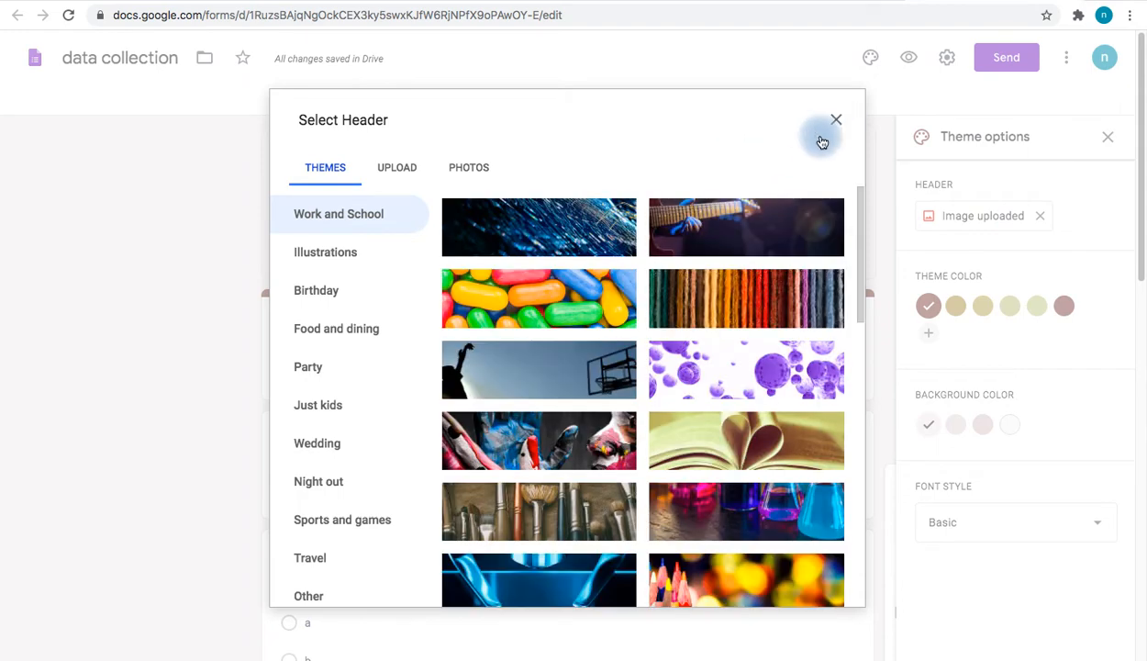
{"action": "left_click", "coordinate": [746, 441]}
{"action": "left_click", "coordinate": [823, 585]}
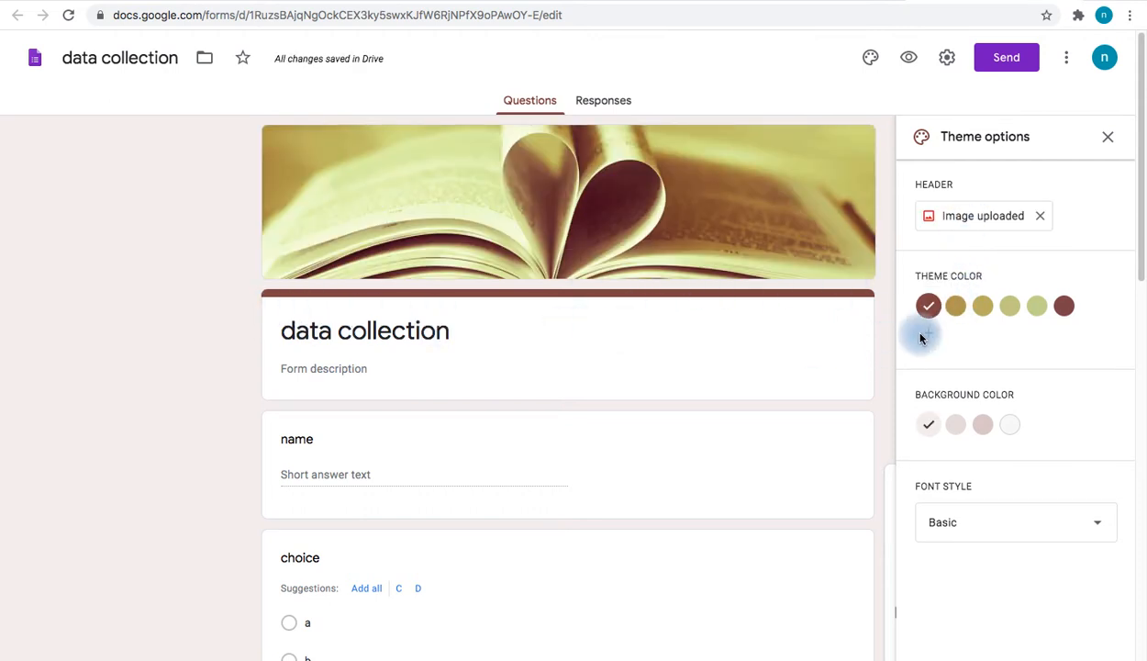
Add a custom dark red theme colour after trying pale green and gold
{"action": "left_click", "coordinate": [1032, 307]}
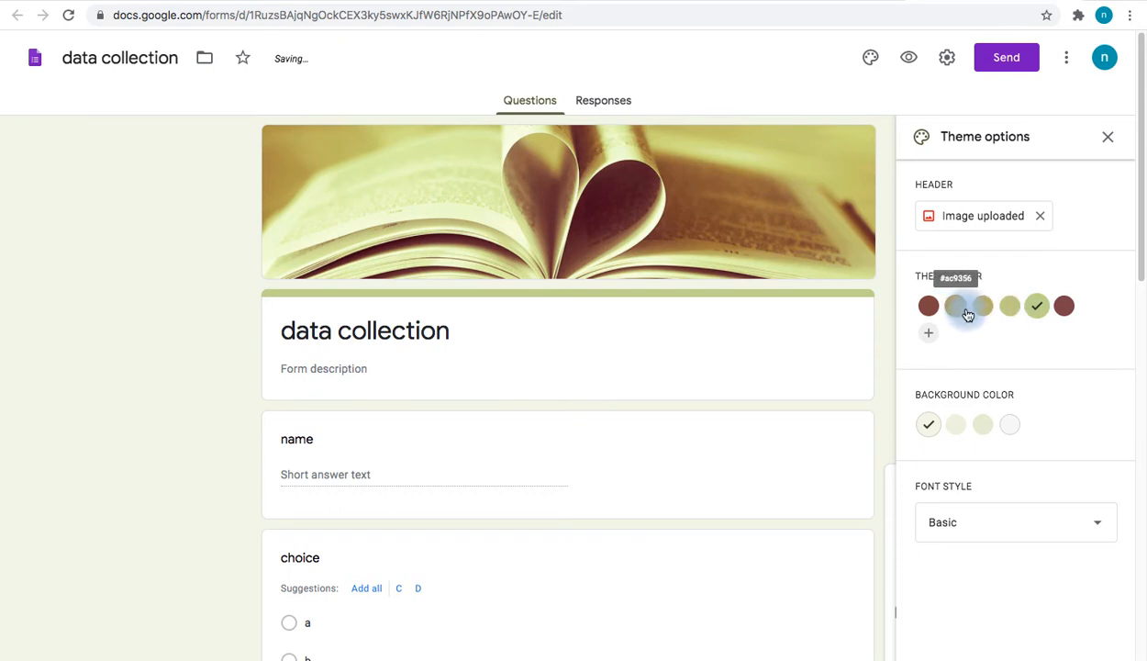
{"action": "left_click", "coordinate": [983, 306]}
{"action": "left_click", "coordinate": [930, 332]}
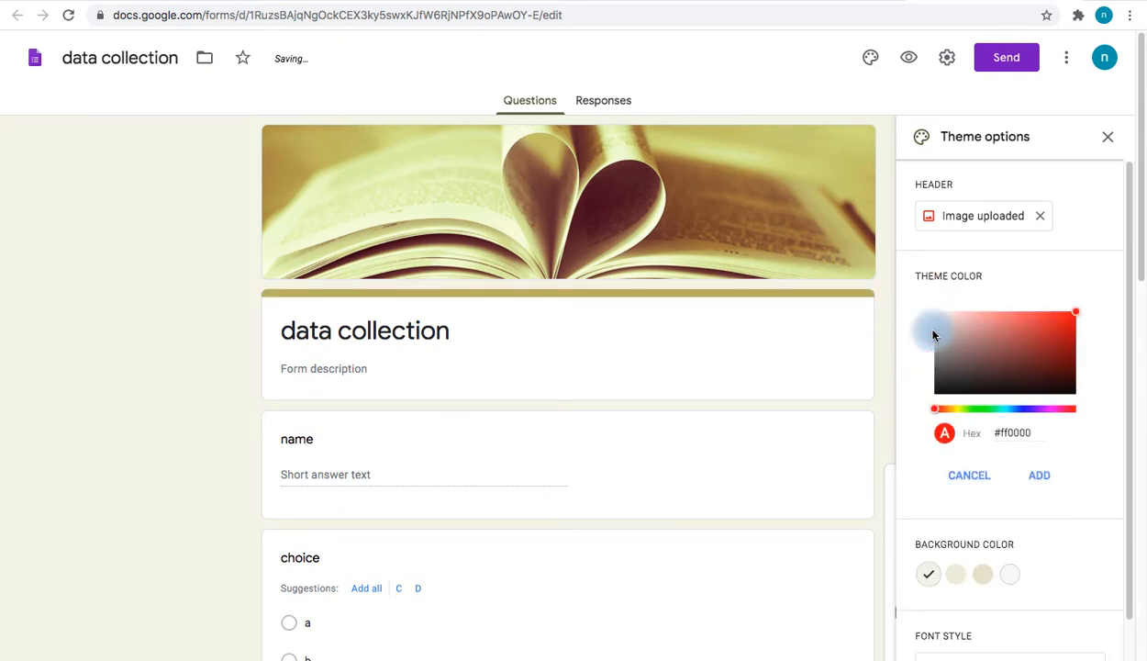
{"action": "left_click", "coordinate": [1027, 352]}
{"action": "left_click", "coordinate": [1043, 483]}
Set the form background to a light pink shade
{"action": "scroll", "coordinate": [1037, 390], "scroll_direction": "down", "scroll_amount": 2}
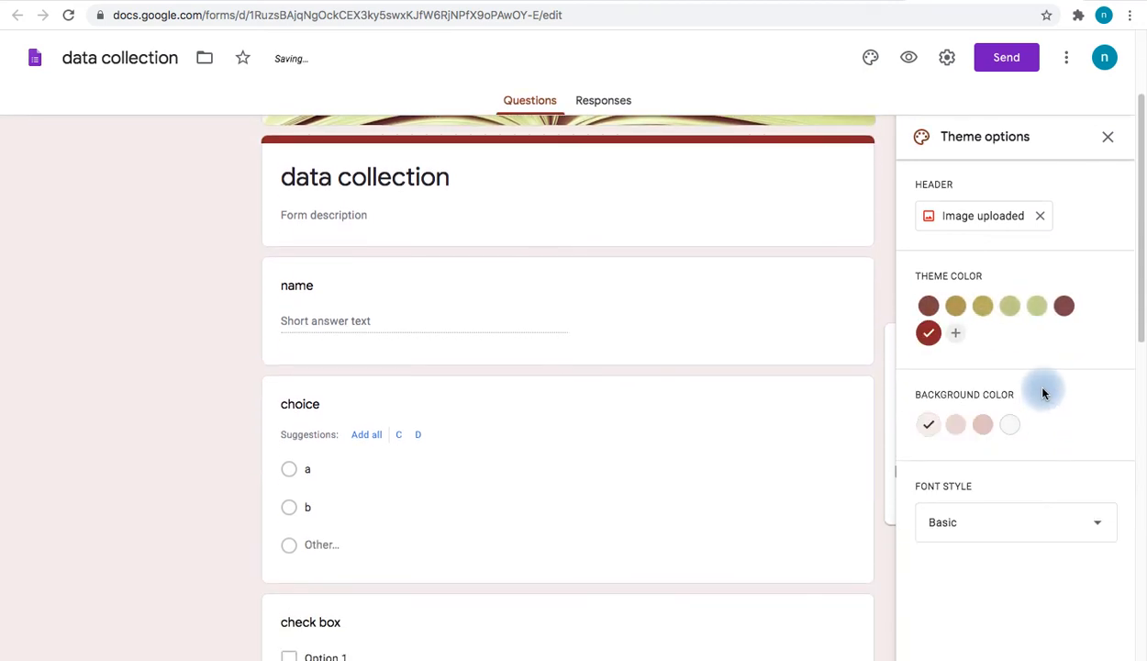
{"action": "scroll", "coordinate": [773, 446], "scroll_direction": "up", "scroll_amount": 2}
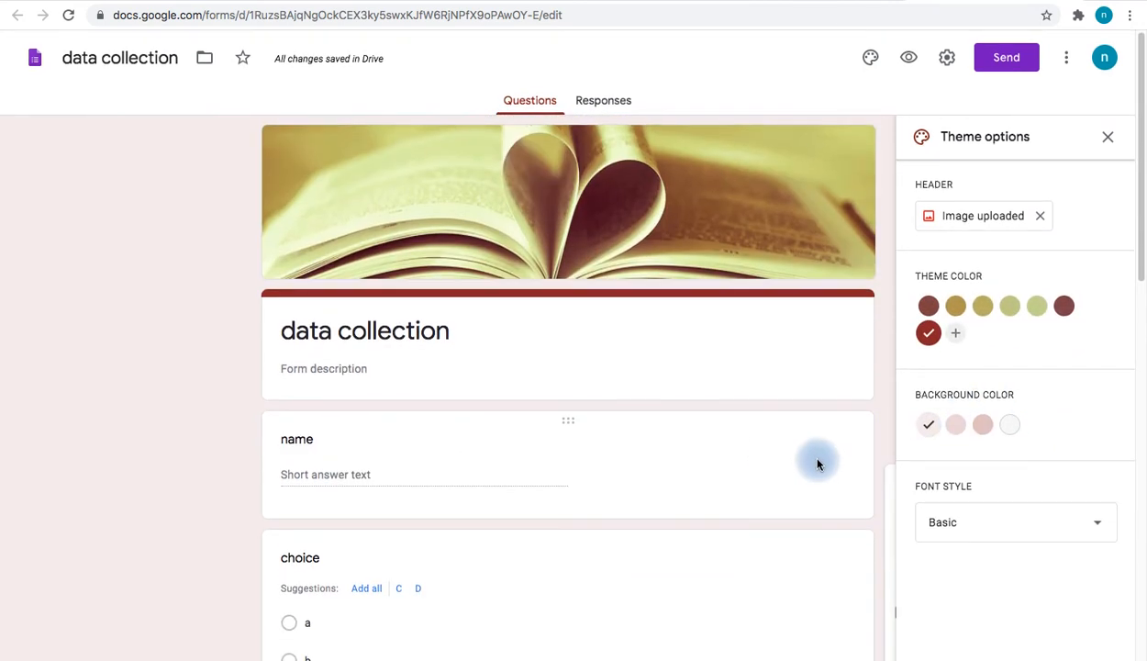
{"action": "left_click", "coordinate": [982, 424]}
{"action": "left_click", "coordinate": [1009, 424]}
{"action": "left_click", "coordinate": [961, 425]}
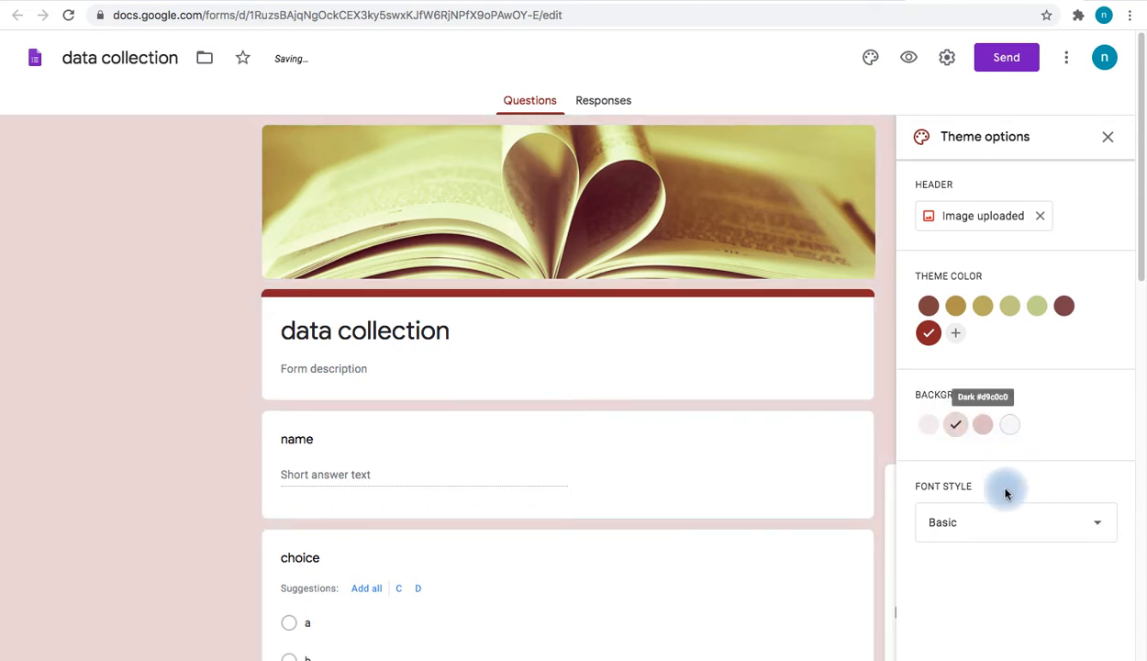
Try the Formal font style, return to Basic, and preview the form
{"action": "left_click", "coordinate": [1000, 528]}
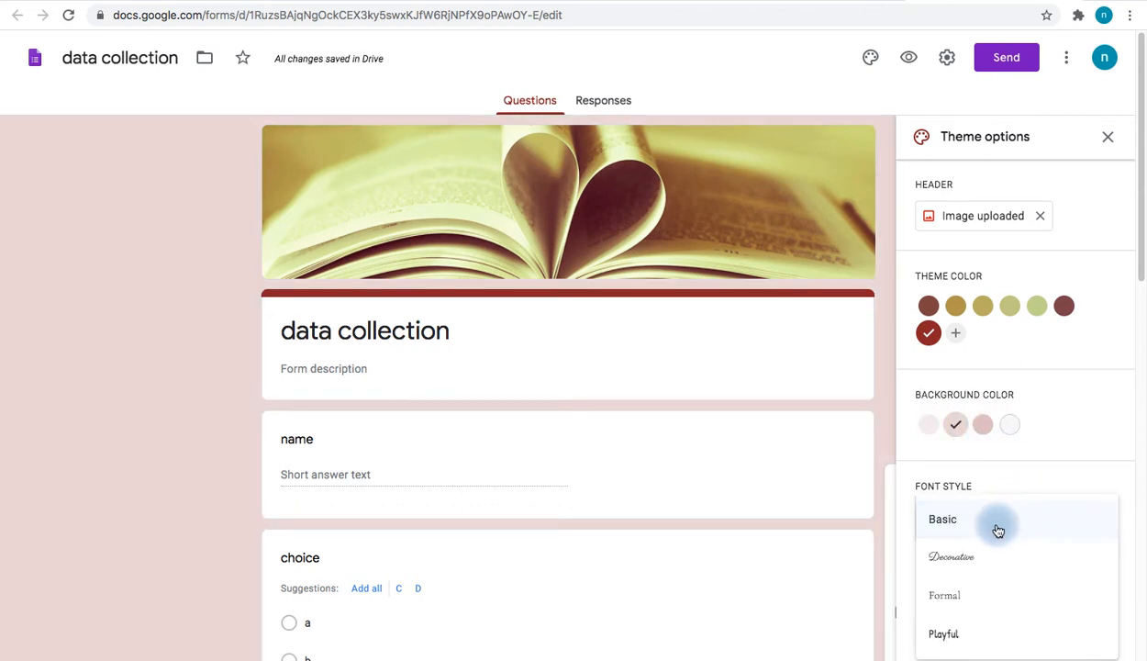
{"action": "scroll", "coordinate": [998, 525], "scroll_direction": "down", "scroll_amount": 1}
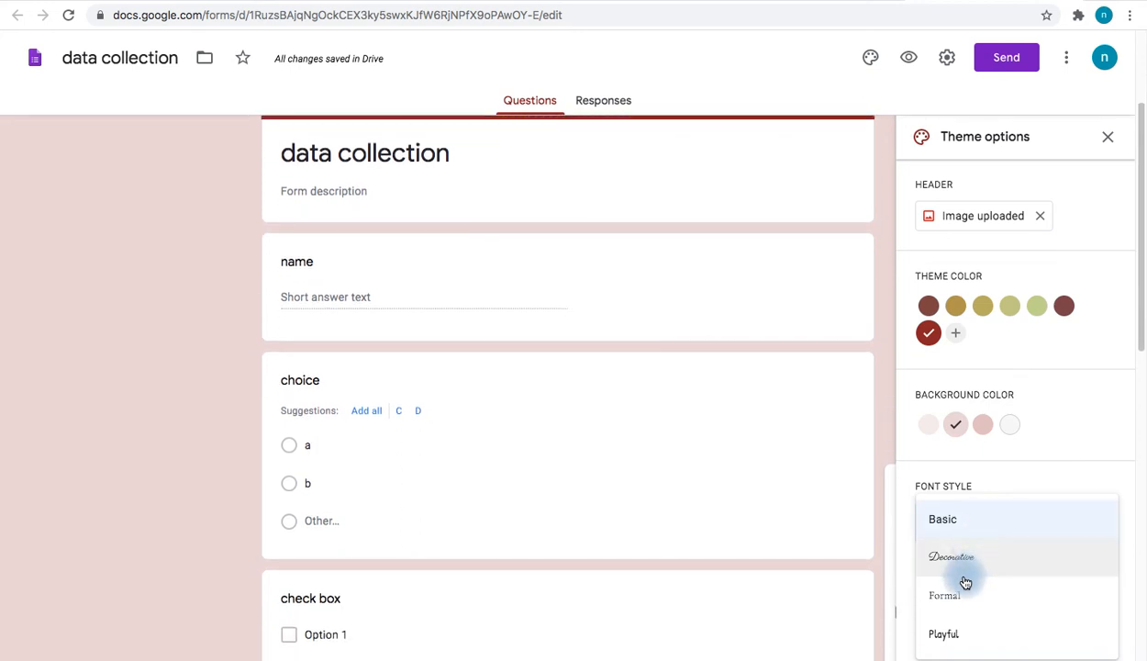
{"action": "left_click", "coordinate": [958, 594]}
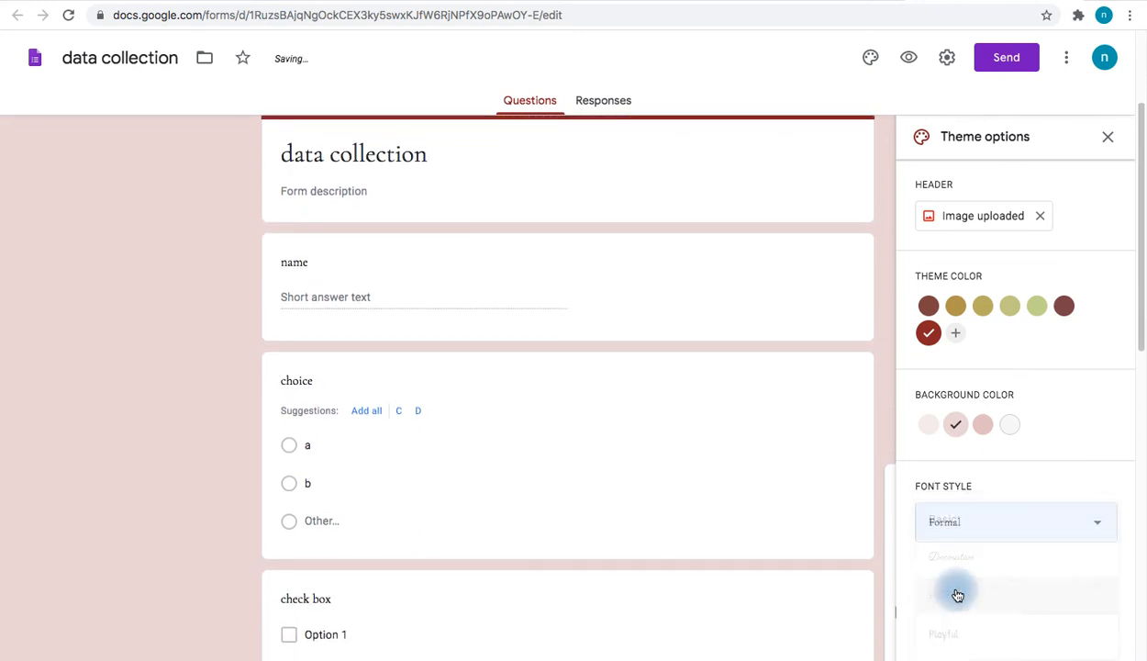
{"action": "left_click", "coordinate": [959, 528]}
{"action": "left_click", "coordinate": [951, 471]}
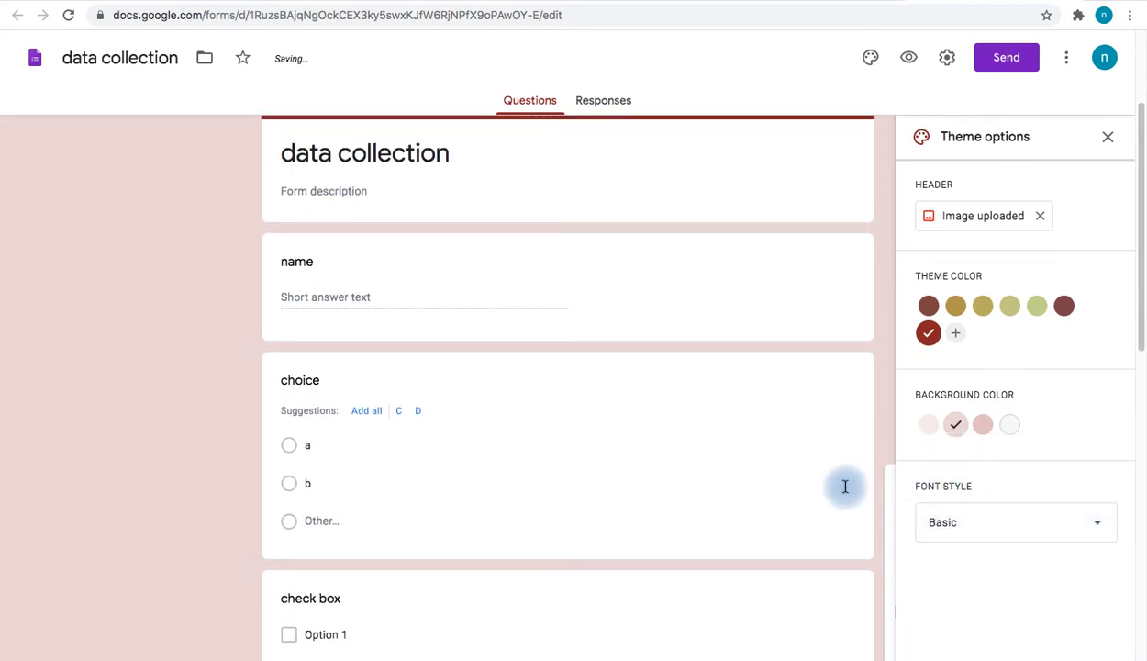
{"action": "scroll", "coordinate": [826, 487], "scroll_direction": "up", "scroll_amount": 2}
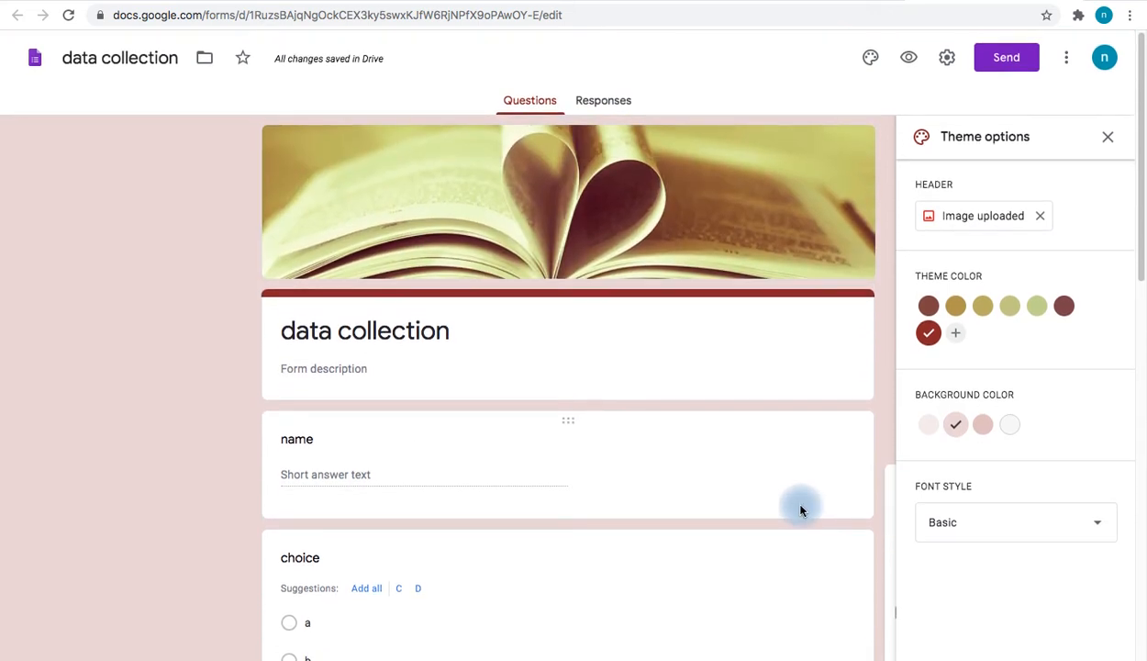
{"action": "left_click", "coordinate": [912, 61]}
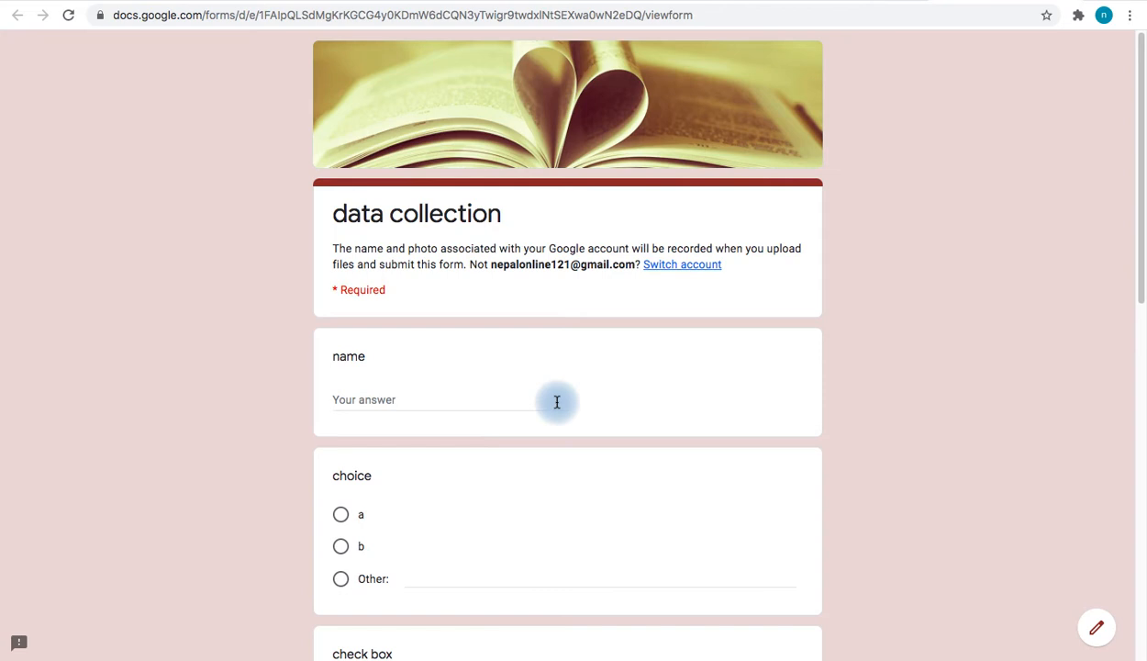
Answer the choice question with a in the live test response
{"action": "scroll", "coordinate": [555, 402], "scroll_direction": "down", "scroll_amount": 2}
{"action": "left_click", "coordinate": [386, 270]}
{"action": "scroll", "coordinate": [464, 307], "scroll_direction": "down", "scroll_amount": 1}
{"action": "scroll", "coordinate": [465, 307], "scroll_direction": "down", "scroll_amount": 2}
{"action": "left_click", "coordinate": [435, 275]}
{"action": "left_click", "coordinate": [342, 215]}
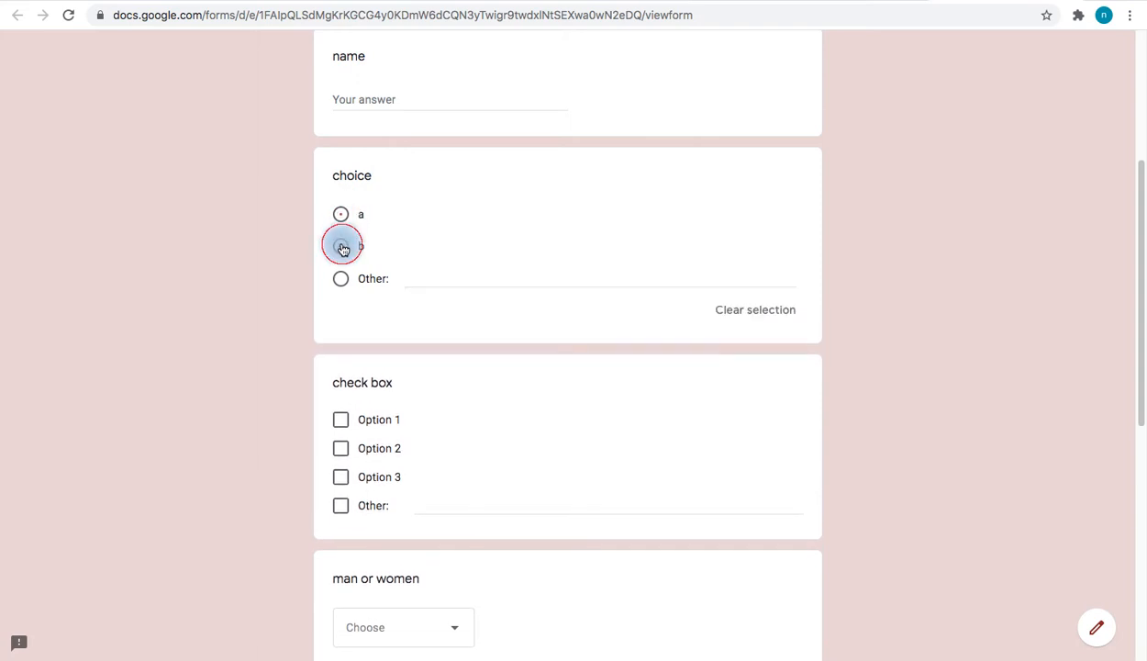
{"action": "left_click", "coordinate": [342, 248]}
{"action": "left_click", "coordinate": [341, 279]}
{"action": "left_click", "coordinate": [342, 247]}
Tick Option 1 and Option 2 in the check box question
{"action": "scroll", "coordinate": [361, 333], "scroll_direction": "down", "scroll_amount": 2}
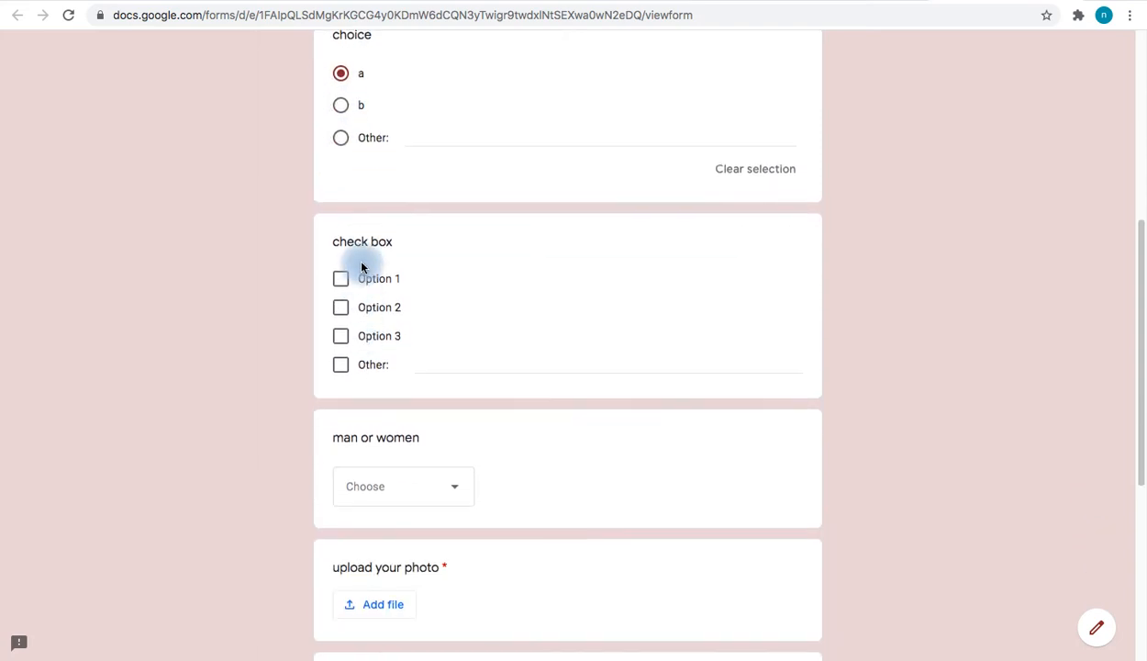
{"action": "left_click", "coordinate": [345, 280]}
{"action": "left_click", "coordinate": [340, 307]}
{"action": "left_click", "coordinate": [341, 335]}
{"action": "scroll", "coordinate": [399, 183], "scroll_direction": "up", "scroll_amount": 1}
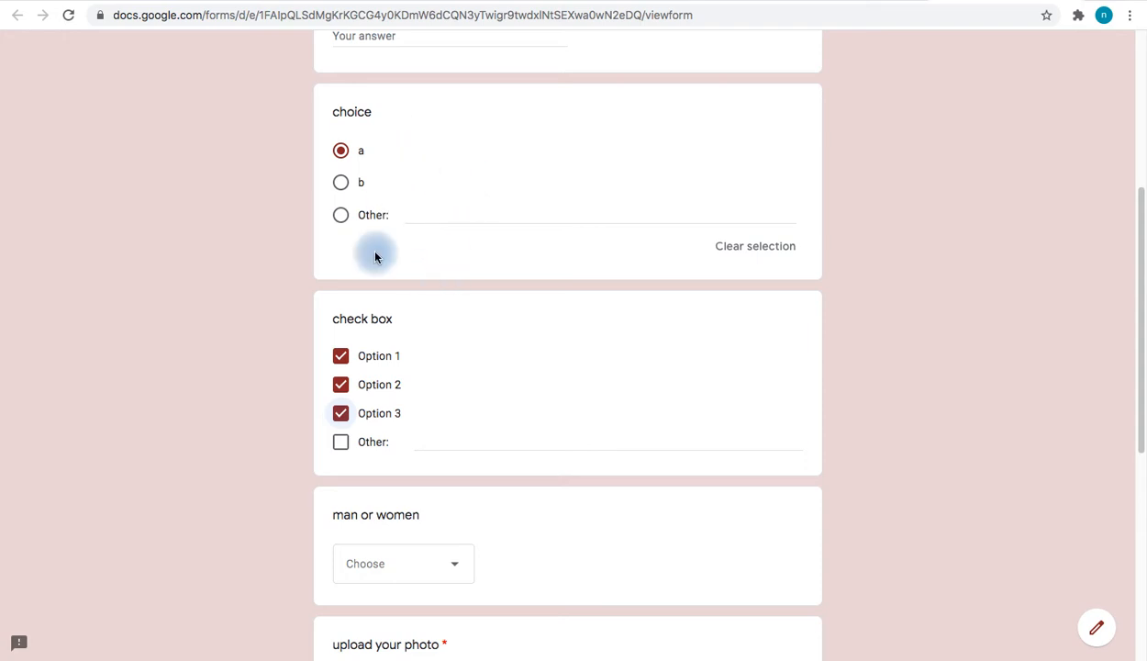
{"action": "left_click", "coordinate": [374, 364]}
{"action": "left_click", "coordinate": [347, 384]}
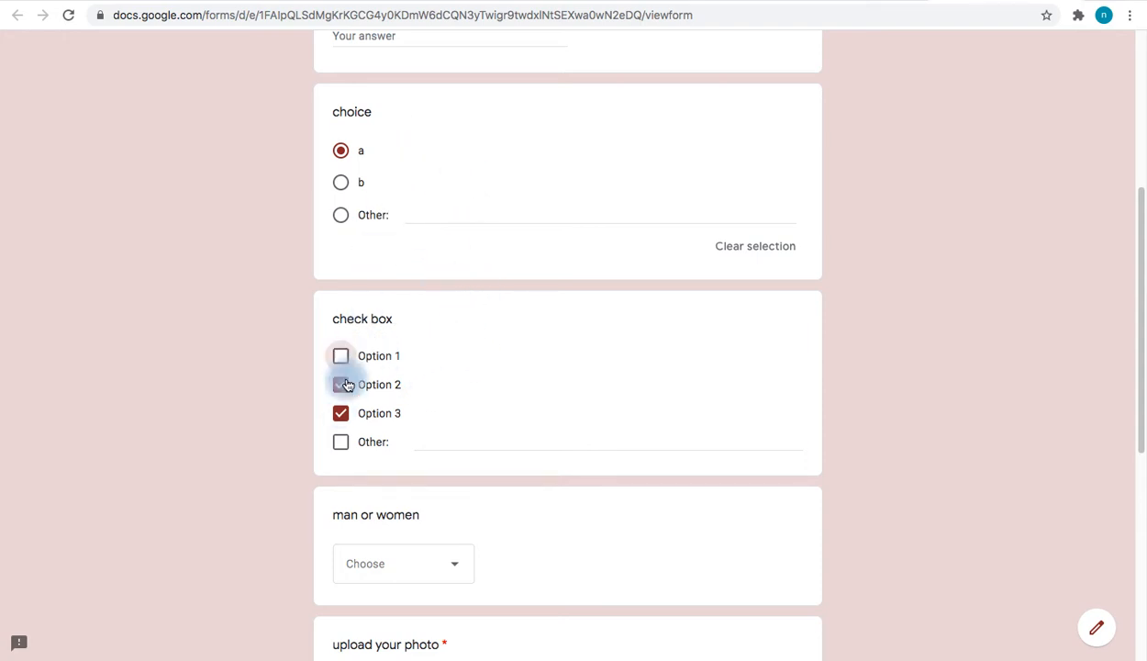
{"action": "left_click", "coordinate": [343, 413]}
{"action": "left_click", "coordinate": [340, 384]}
{"action": "left_click", "coordinate": [340, 356]}
Choose women in the man or women dropdown
{"action": "scroll", "coordinate": [479, 433], "scroll_direction": "down", "scroll_amount": 3}
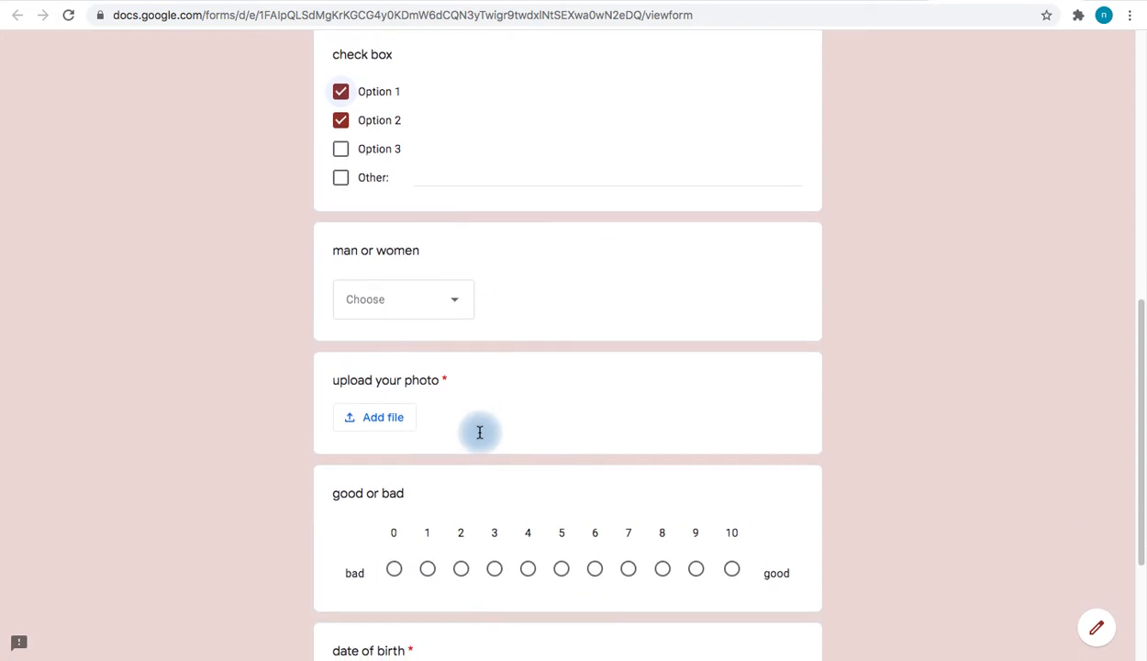
{"action": "left_click", "coordinate": [450, 303]}
{"action": "left_click", "coordinate": [392, 349]}
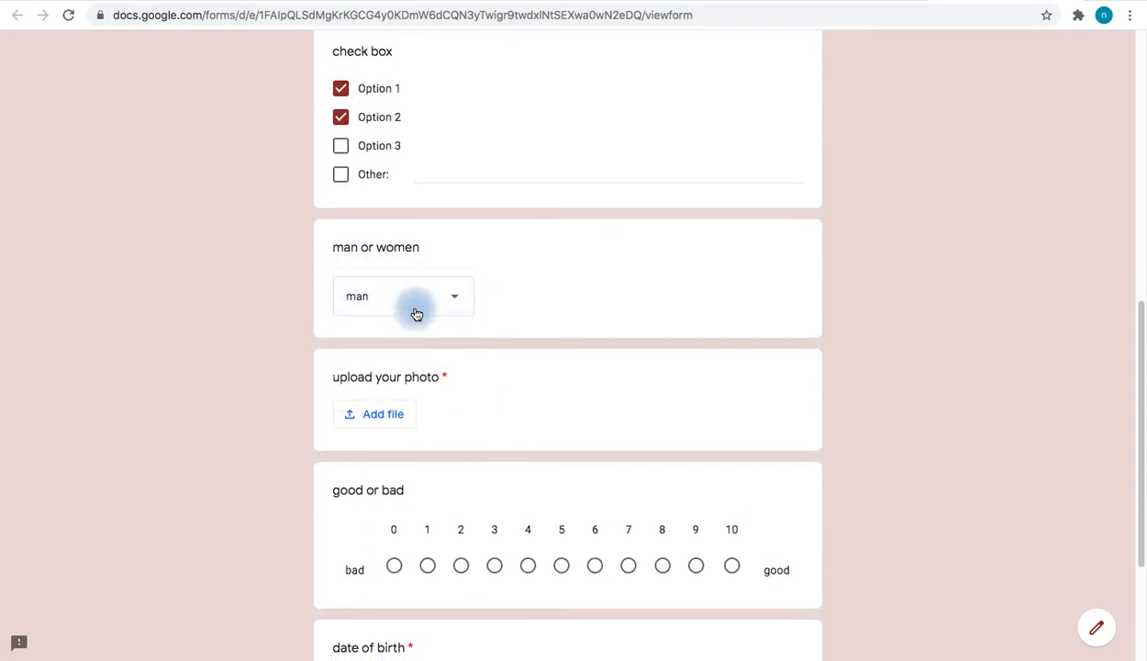
{"action": "left_click", "coordinate": [414, 312]}
{"action": "left_click", "coordinate": [407, 355]}
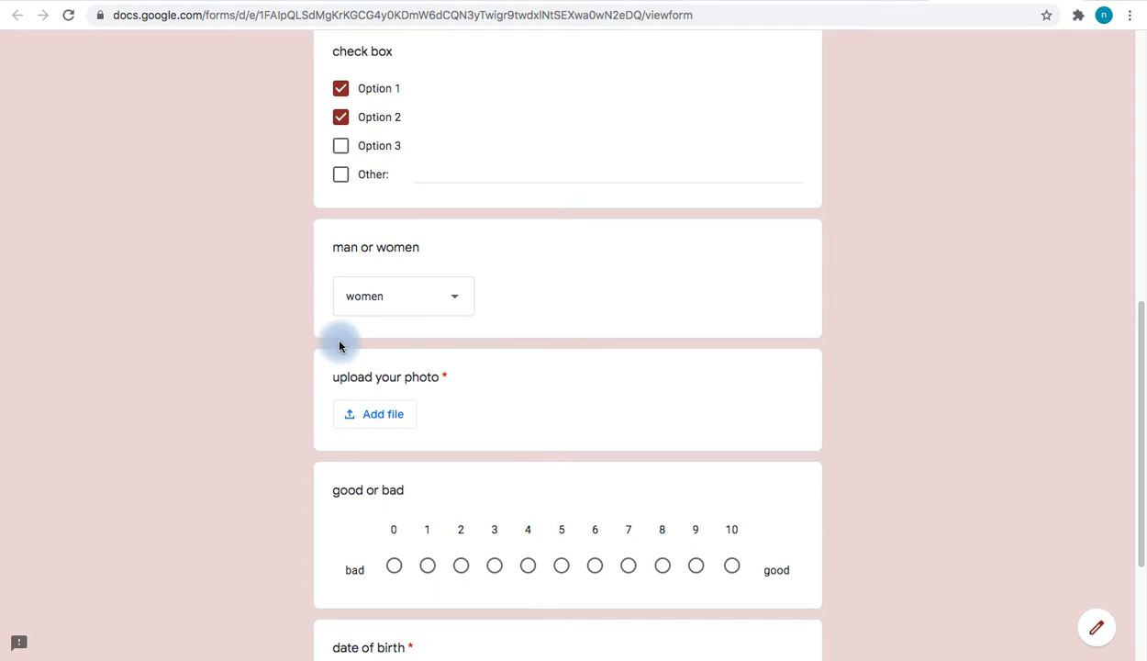
Rate 5 on the good-or-bad scale
{"action": "scroll", "coordinate": [257, 331], "scroll_direction": "down", "scroll_amount": 2}
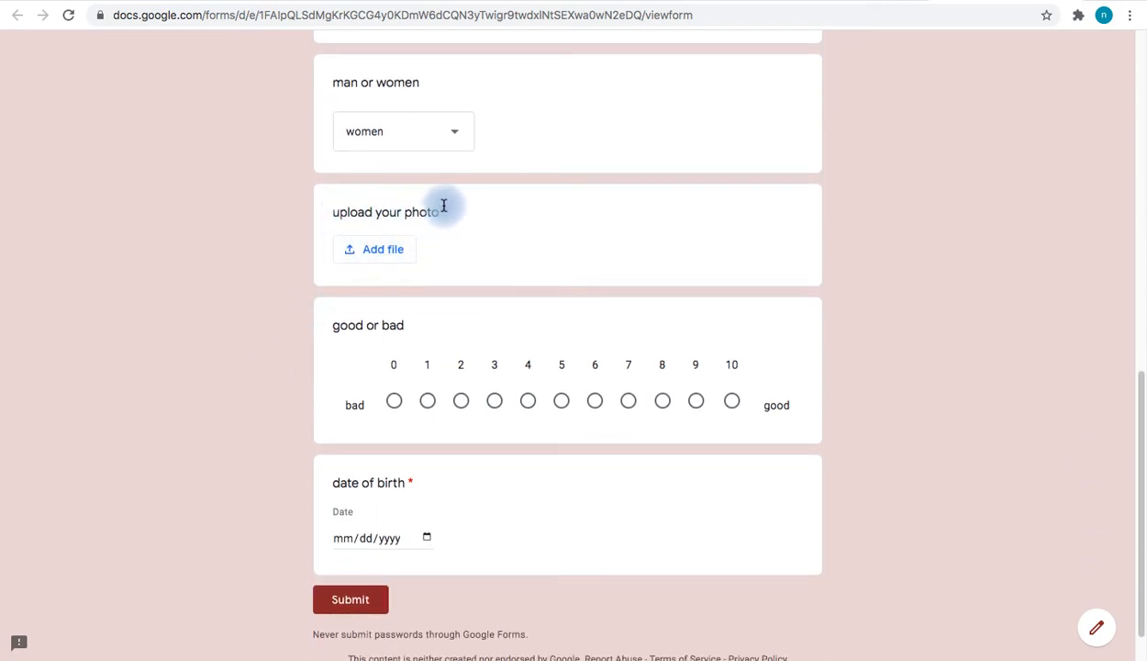
{"action": "scroll", "coordinate": [444, 207], "scroll_direction": "up", "scroll_amount": 2}
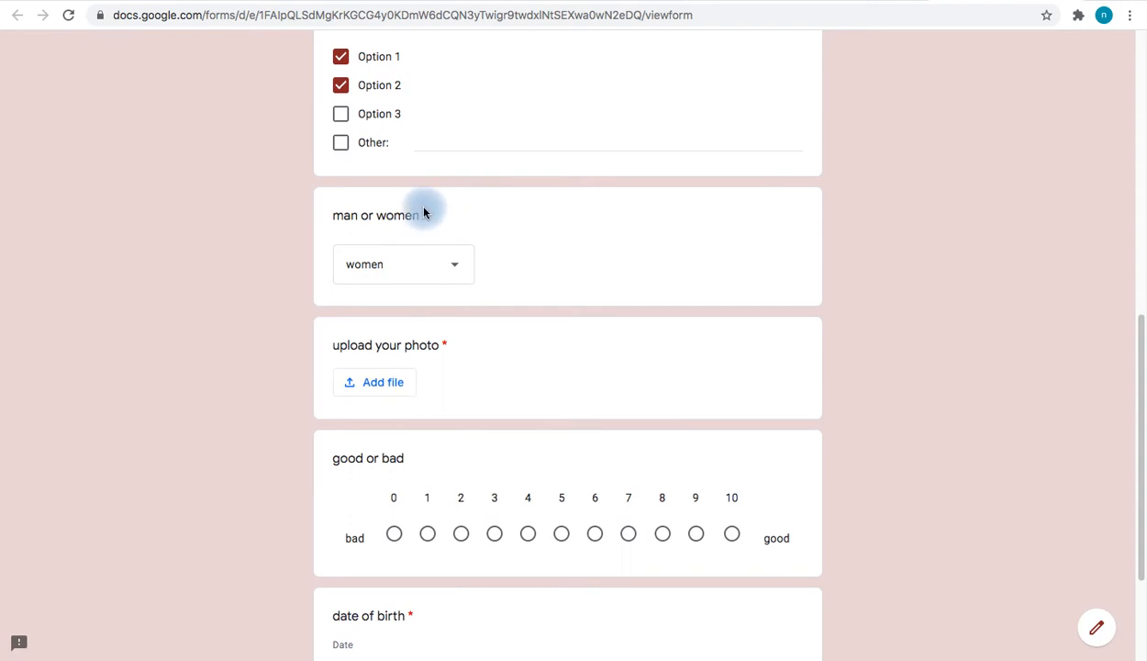
{"action": "scroll", "coordinate": [451, 363], "scroll_direction": "down", "scroll_amount": 2}
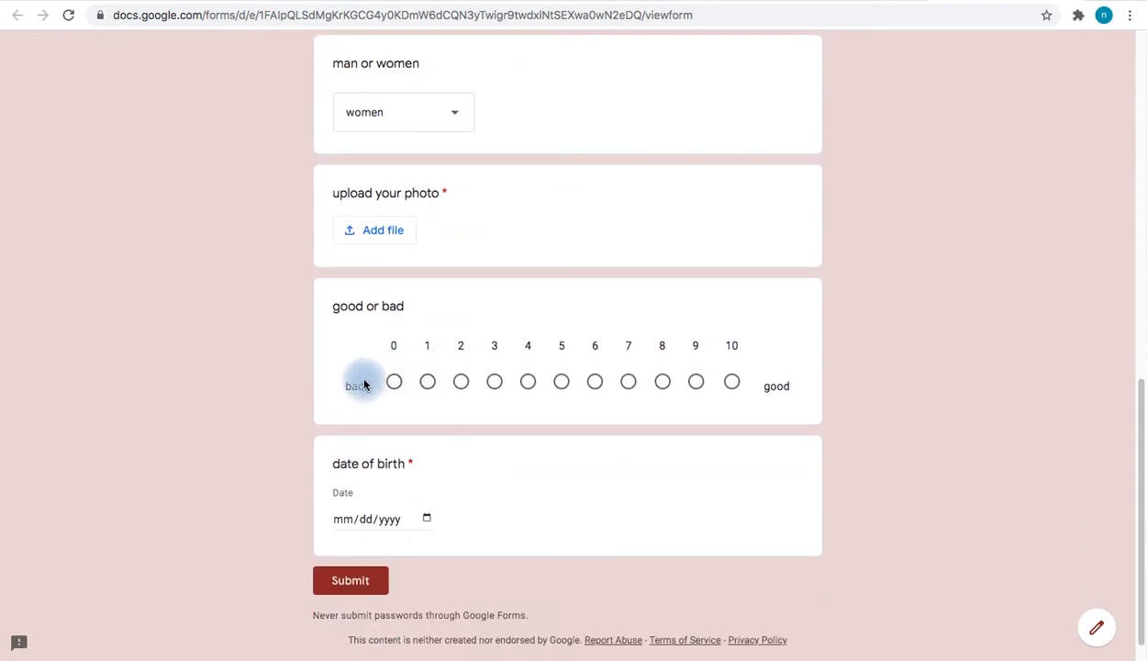
{"action": "left_click", "coordinate": [392, 385]}
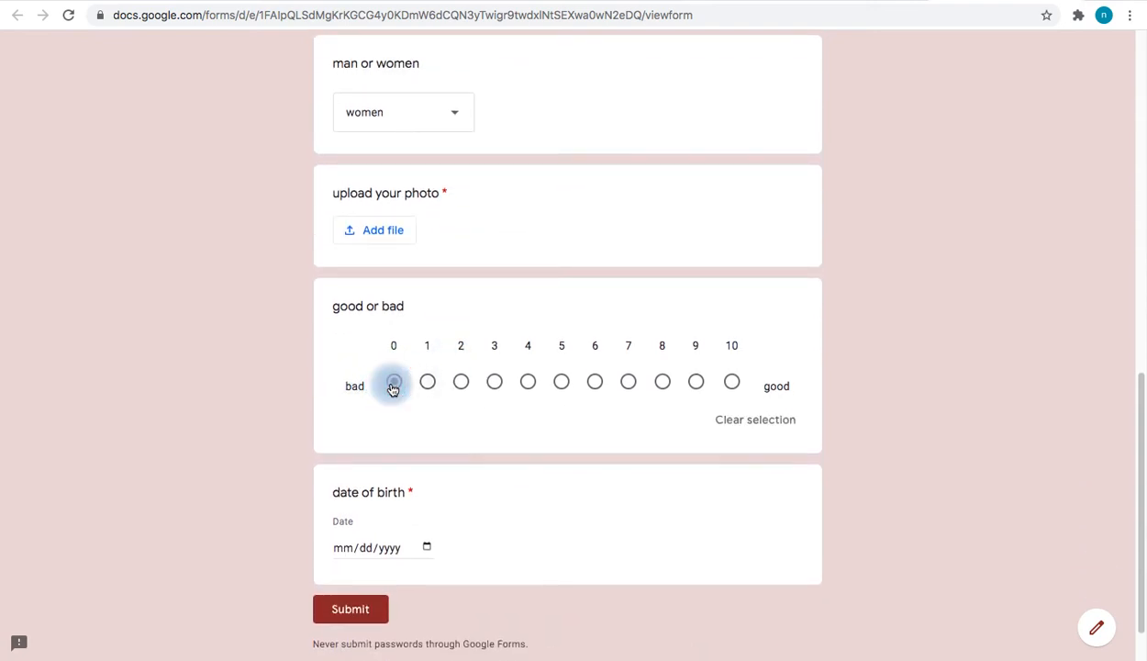
{"action": "left_click", "coordinate": [733, 382]}
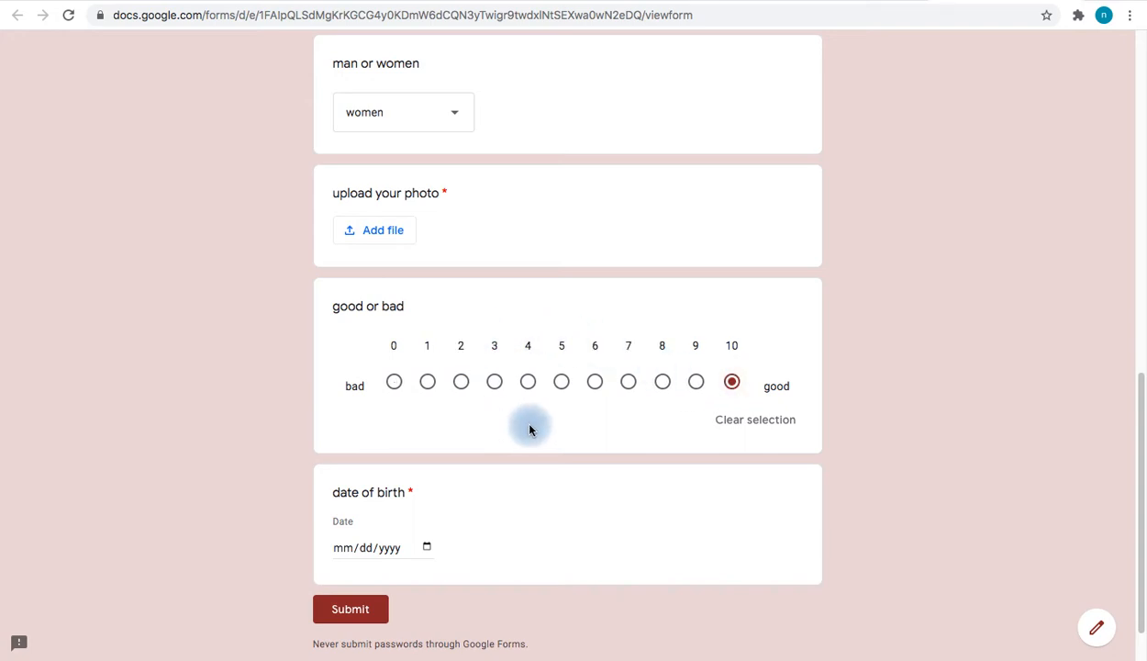
{"action": "left_click", "coordinate": [528, 383]}
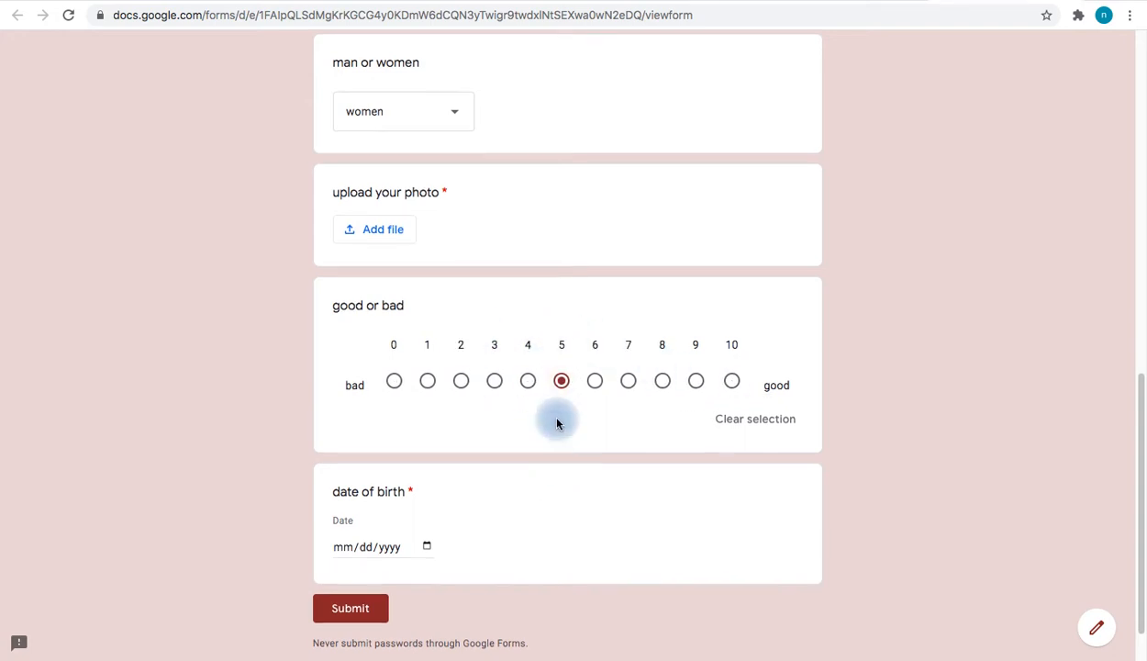
Enter 08/06/1997 as the date of birth, picking August 6 and typing year 1997
{"action": "left_click", "coordinate": [425, 548]}
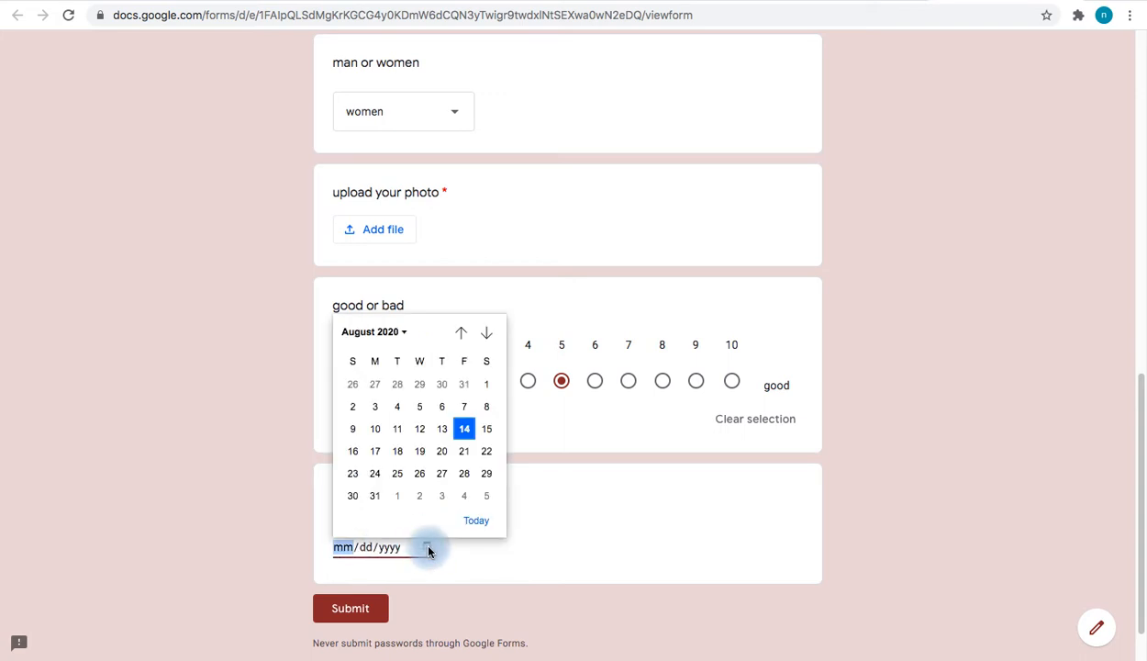
{"action": "left_click", "coordinate": [438, 410]}
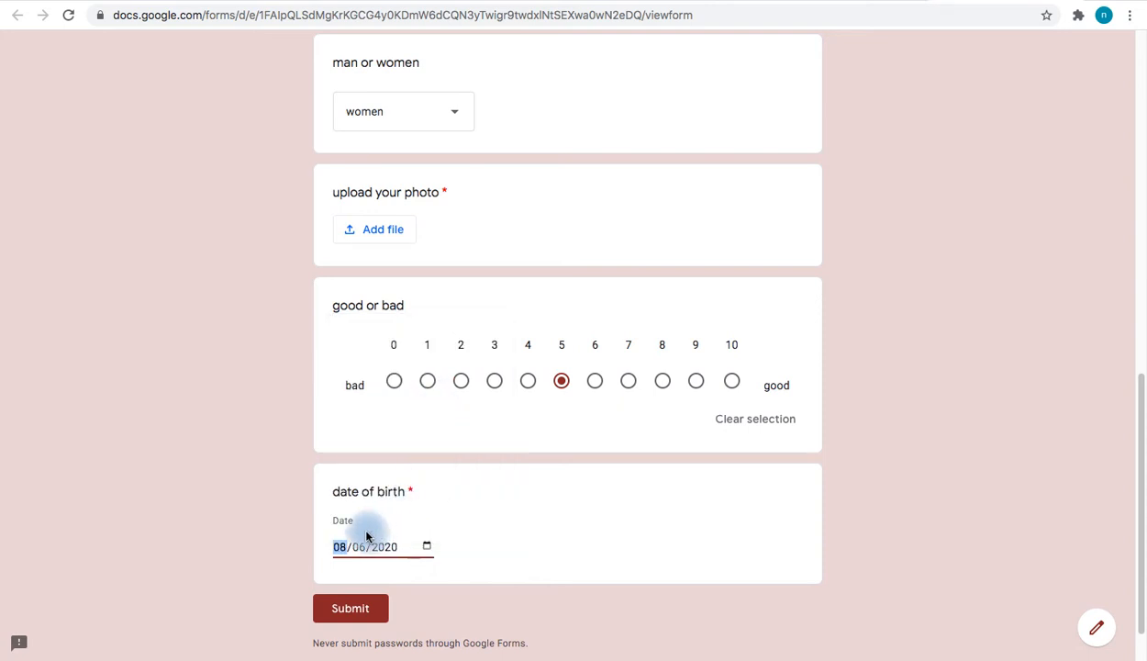
{"action": "left_click", "coordinate": [459, 545]}
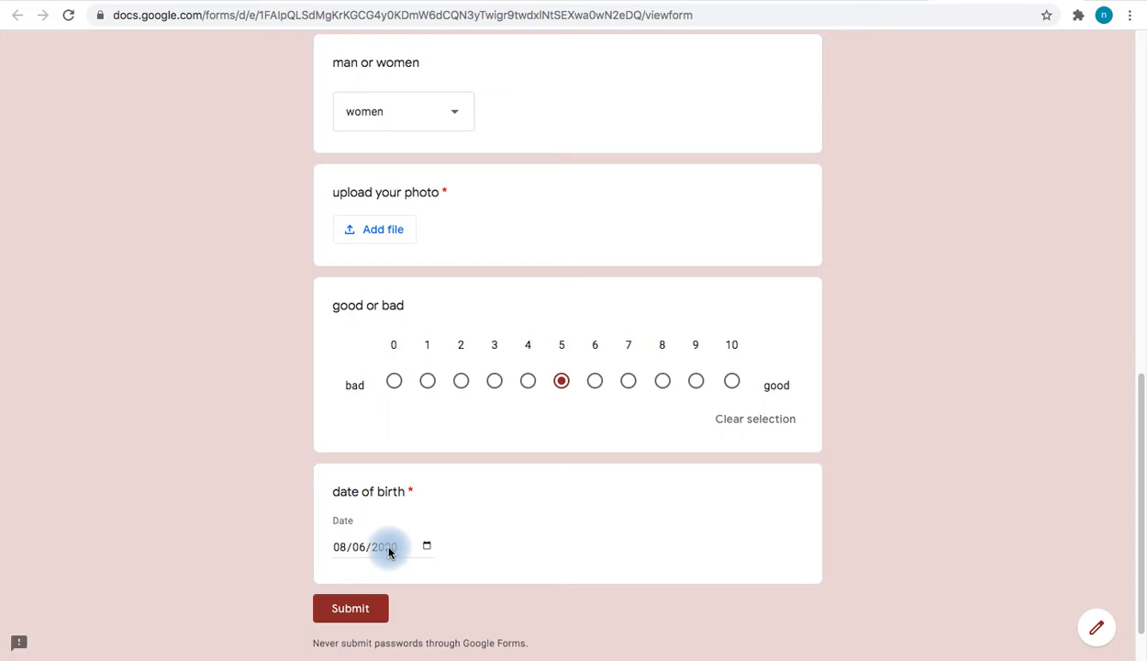
{"action": "type", "text": "5555"}
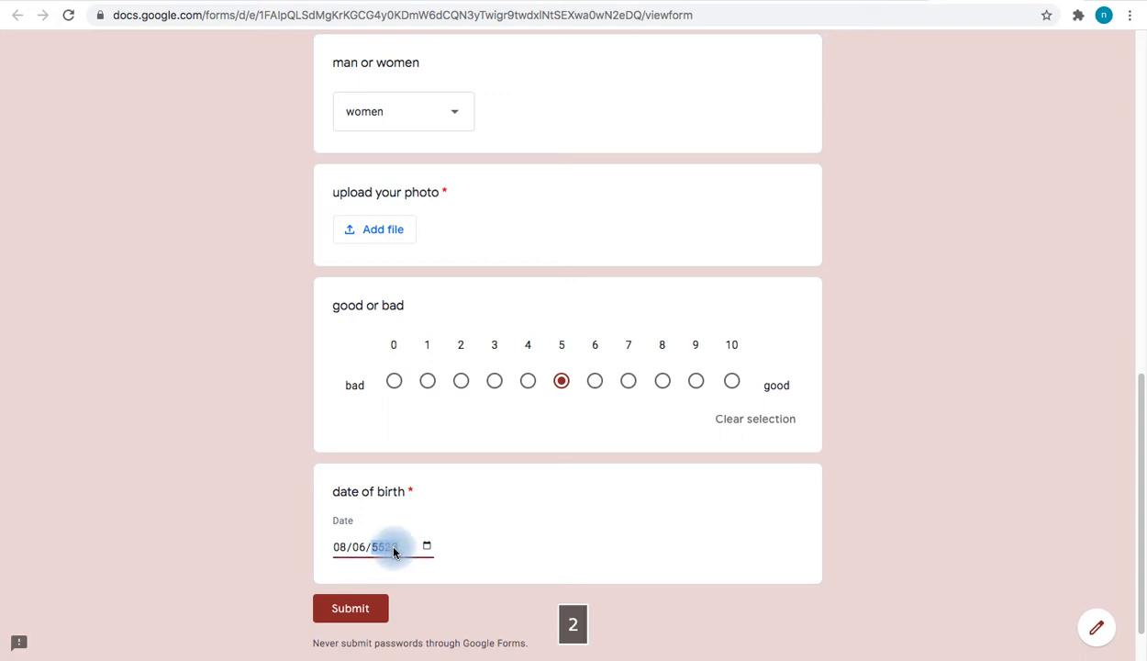
{"action": "key", "text": "BackSpace"}
{"action": "type", "text": "2"}
{"action": "key", "text": "BackSpace"}
{"action": "type", "text": "1997"}
{"action": "left_click", "coordinate": [486, 549]}
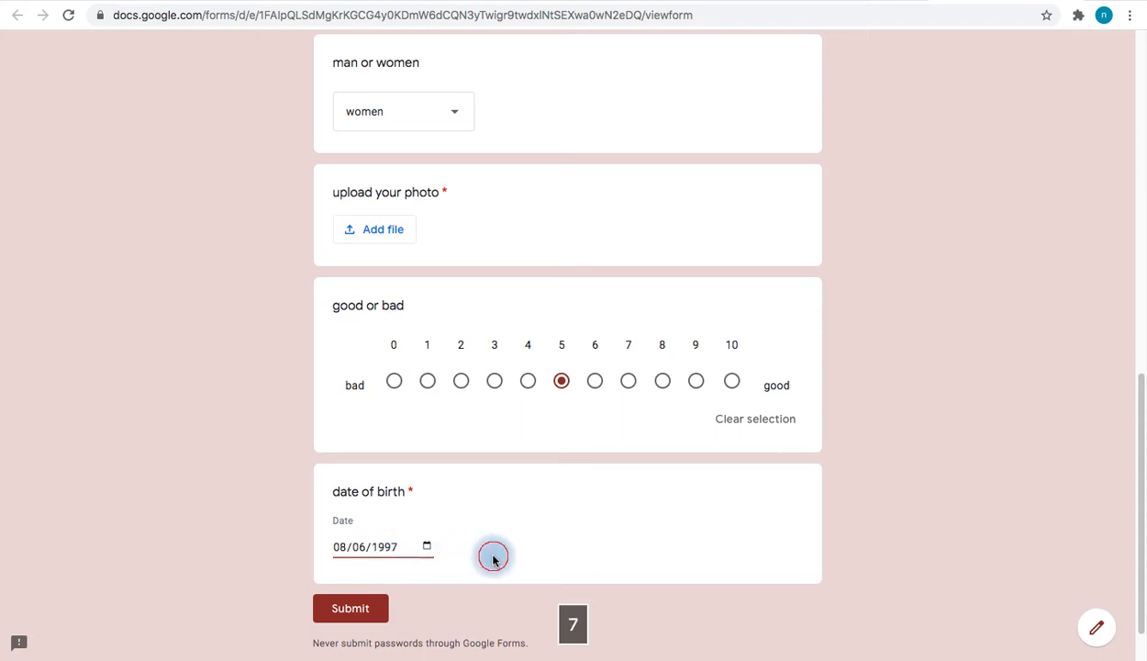
{"action": "scroll", "coordinate": [521, 532], "scroll_direction": "up", "scroll_amount": 2}
{"action": "scroll", "coordinate": [521, 536], "scroll_direction": "up", "scroll_amount": 3}
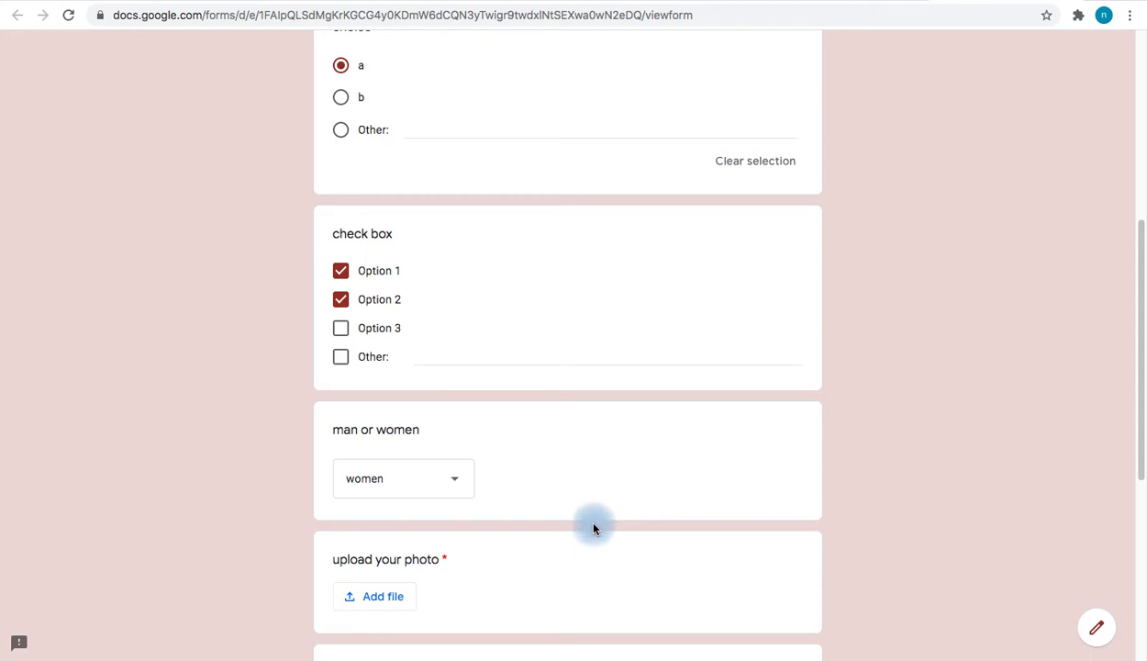
Turn on Collect email addresses in the Send form dialog
{"action": "left_click", "coordinate": [821, 1]}
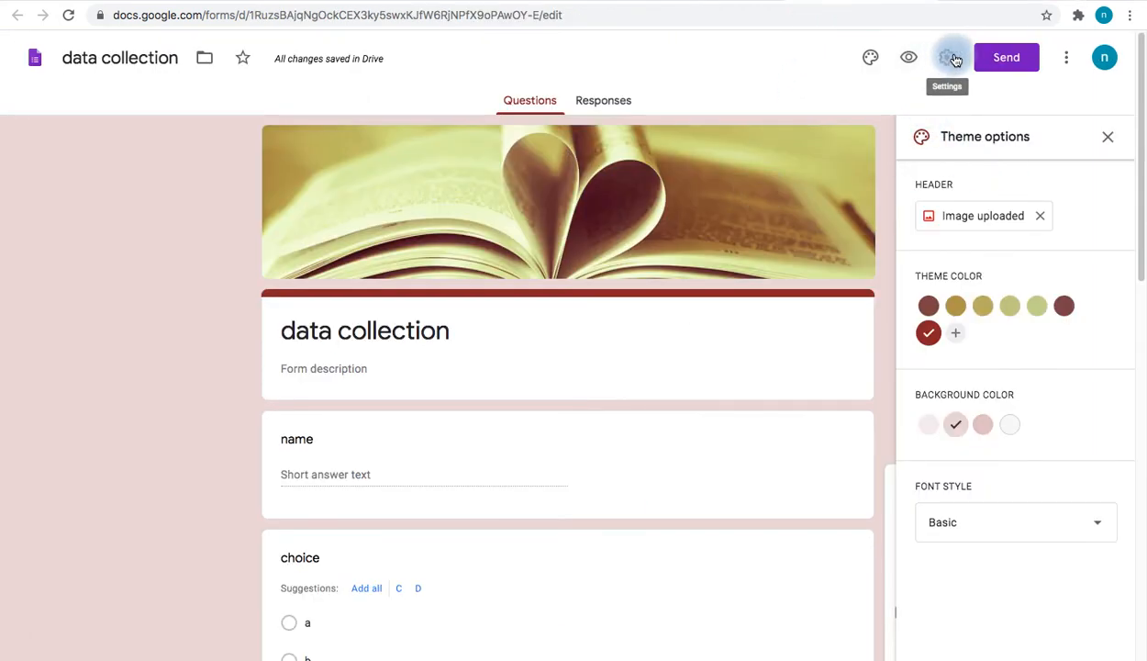
{"action": "left_click", "coordinate": [1005, 61]}
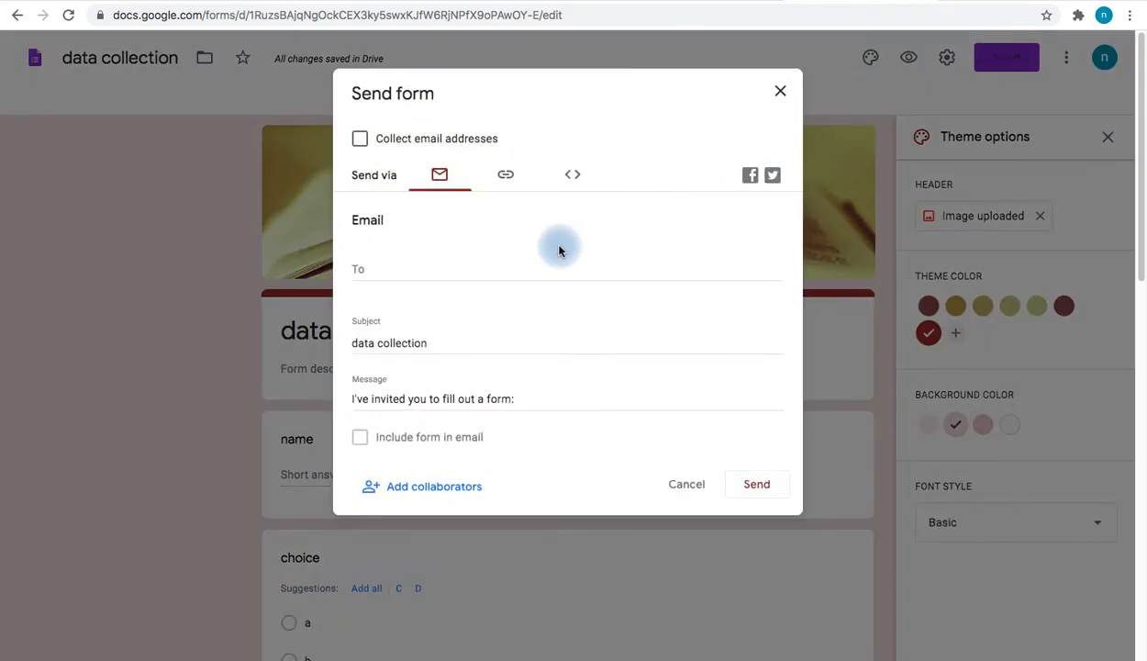
{"action": "left_click", "coordinate": [359, 141]}
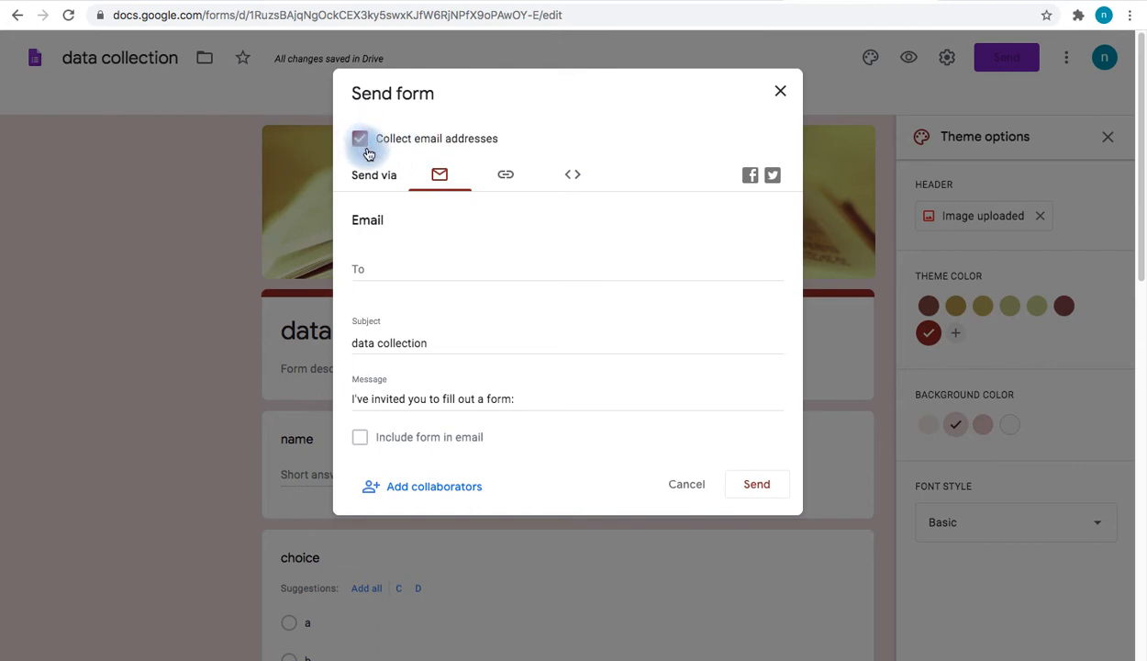
{"action": "left_click", "coordinate": [411, 265]}
{"action": "left_click", "coordinate": [439, 312]}
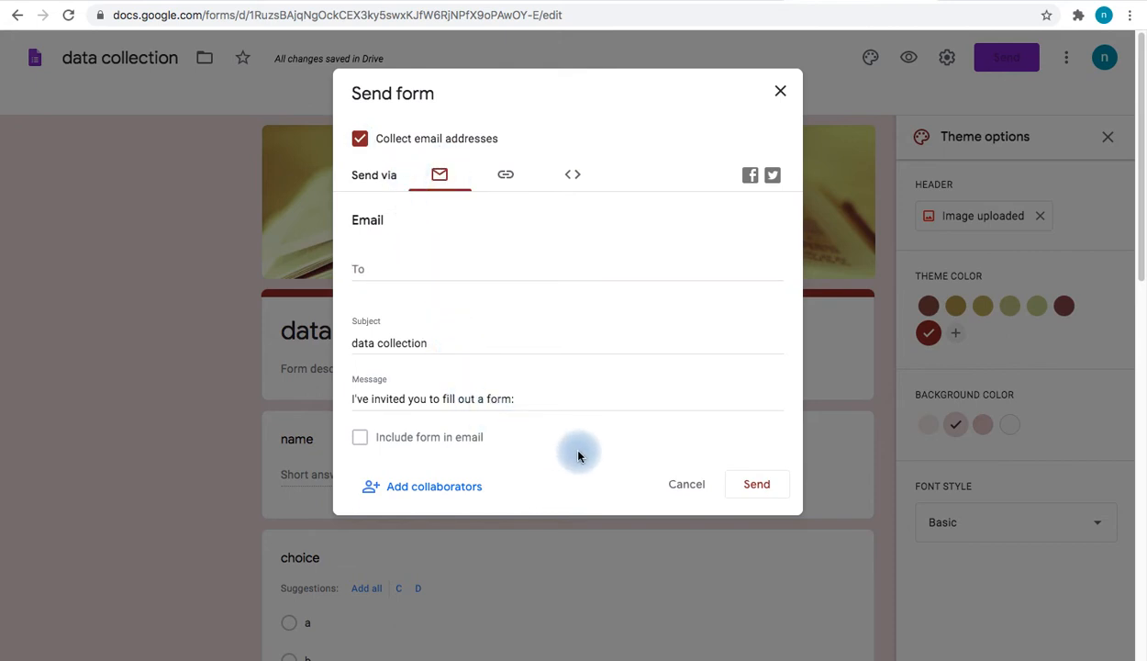
Get the form link with Shorten URL ticked
{"action": "left_click", "coordinate": [504, 176]}
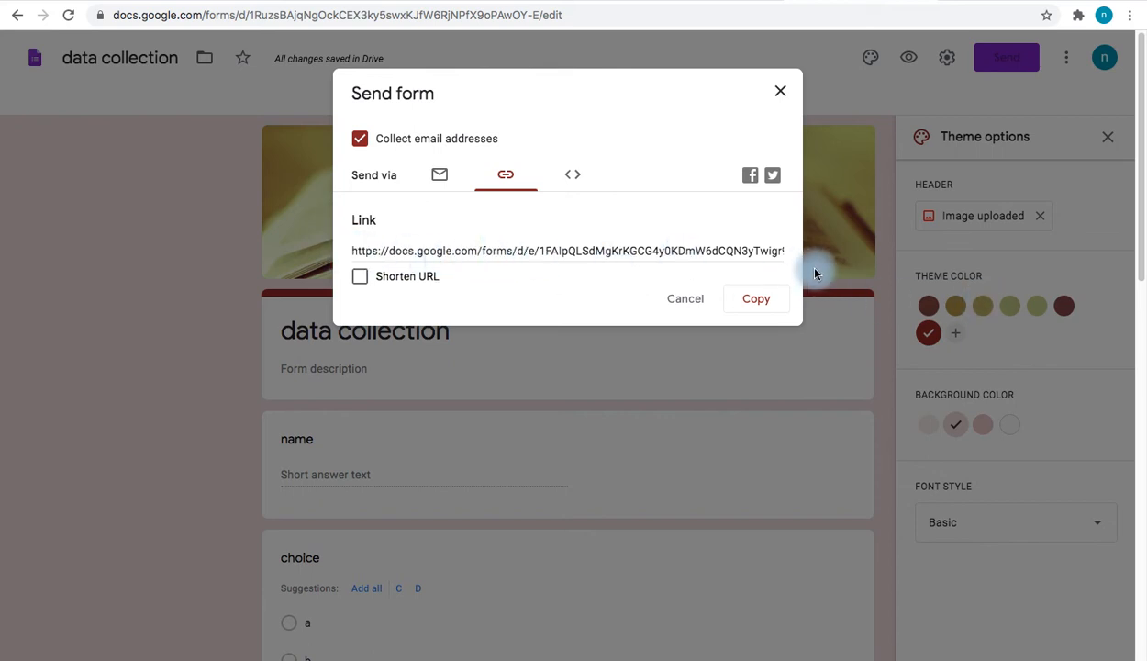
{"action": "left_click", "coordinate": [530, 249]}
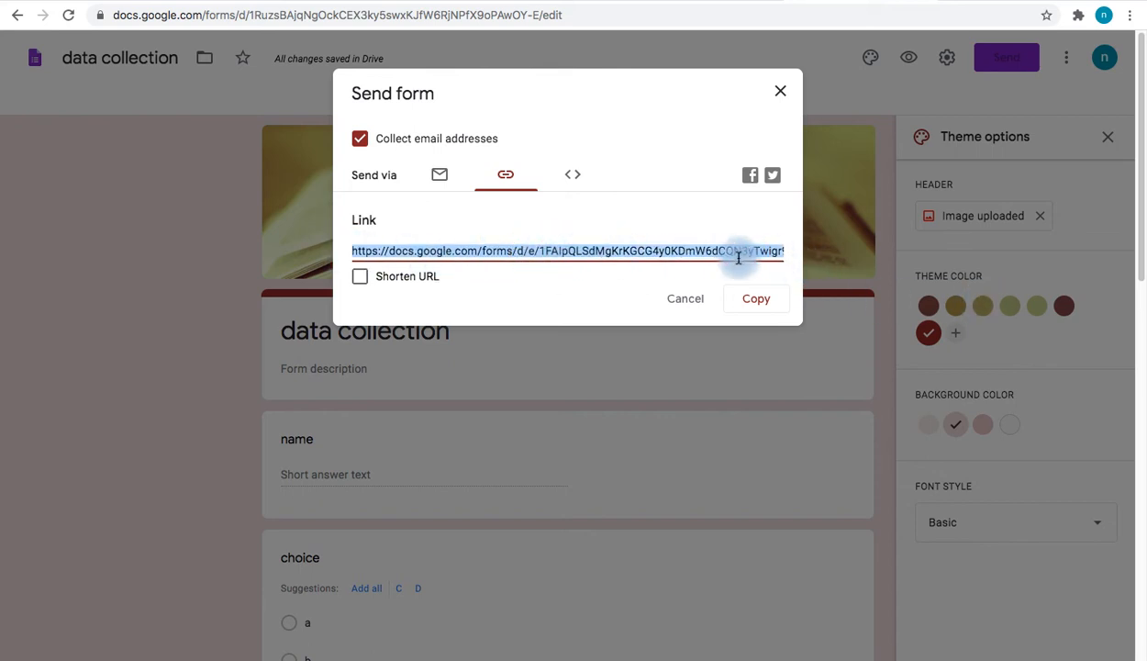
{"action": "left_click", "coordinate": [359, 276]}
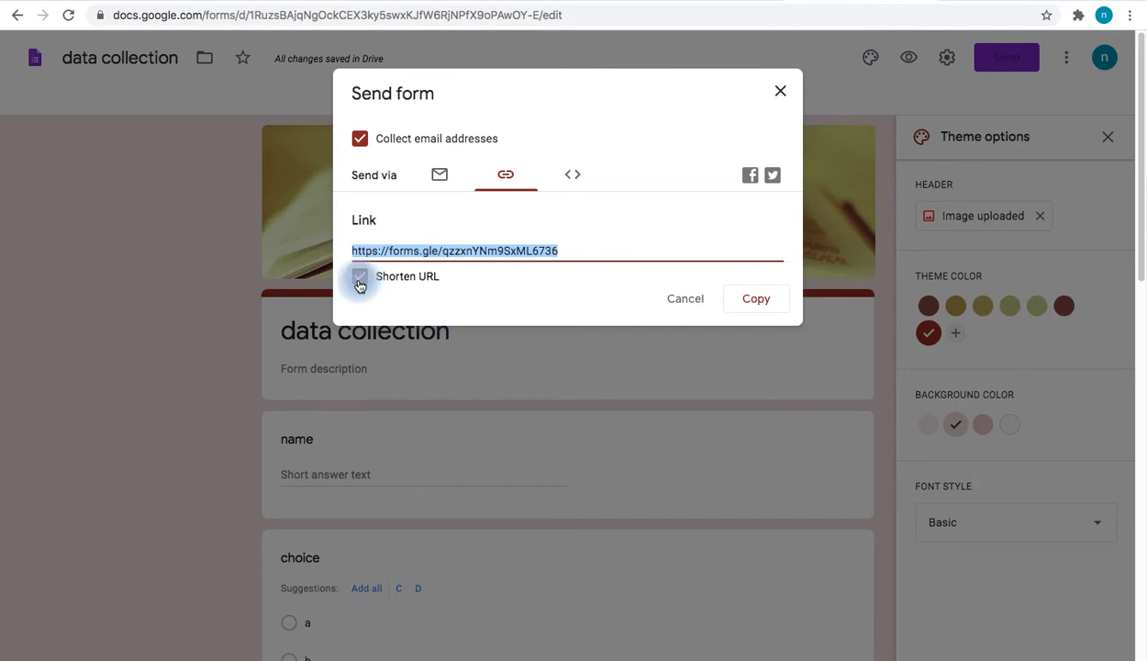
Check the Embed HTML tab's File Upload embedding warning, then close the Send form dialog
{"action": "left_click", "coordinate": [583, 175]}
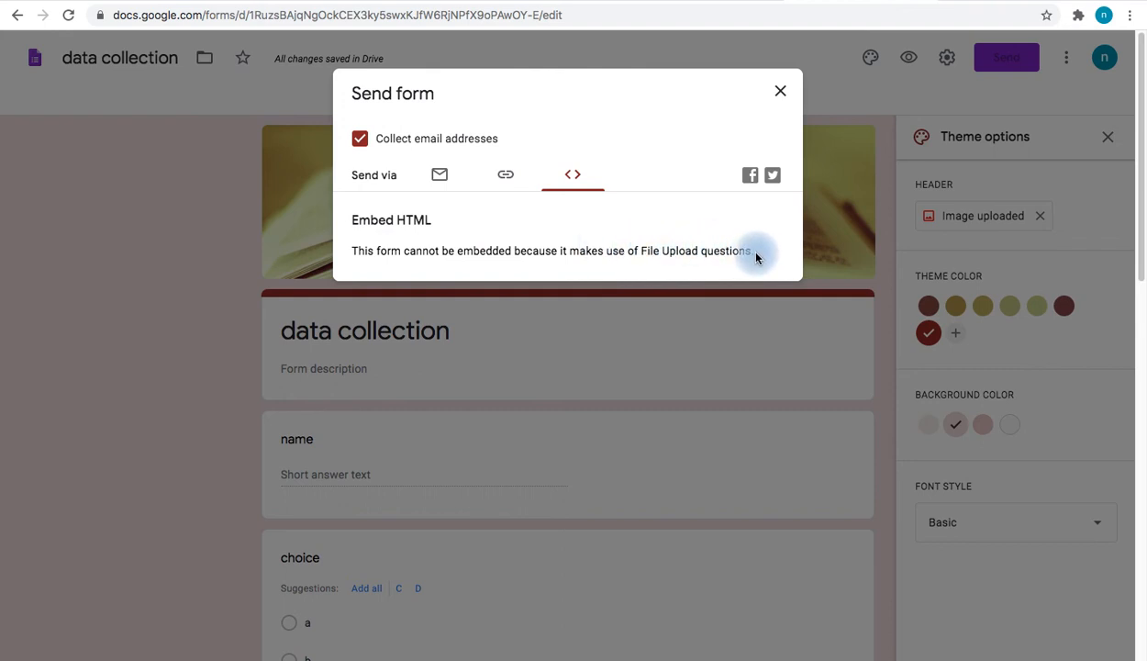
{"action": "left_click_drag", "start_coordinate": [756, 256], "coordinate": [351, 250]}
{"action": "left_click", "coordinate": [505, 229]}
{"action": "left_click", "coordinate": [780, 91]}
Delete the 'upload your photo' question from the form
{"action": "scroll", "coordinate": [568, 369], "scroll_direction": "down", "scroll_amount": 5}
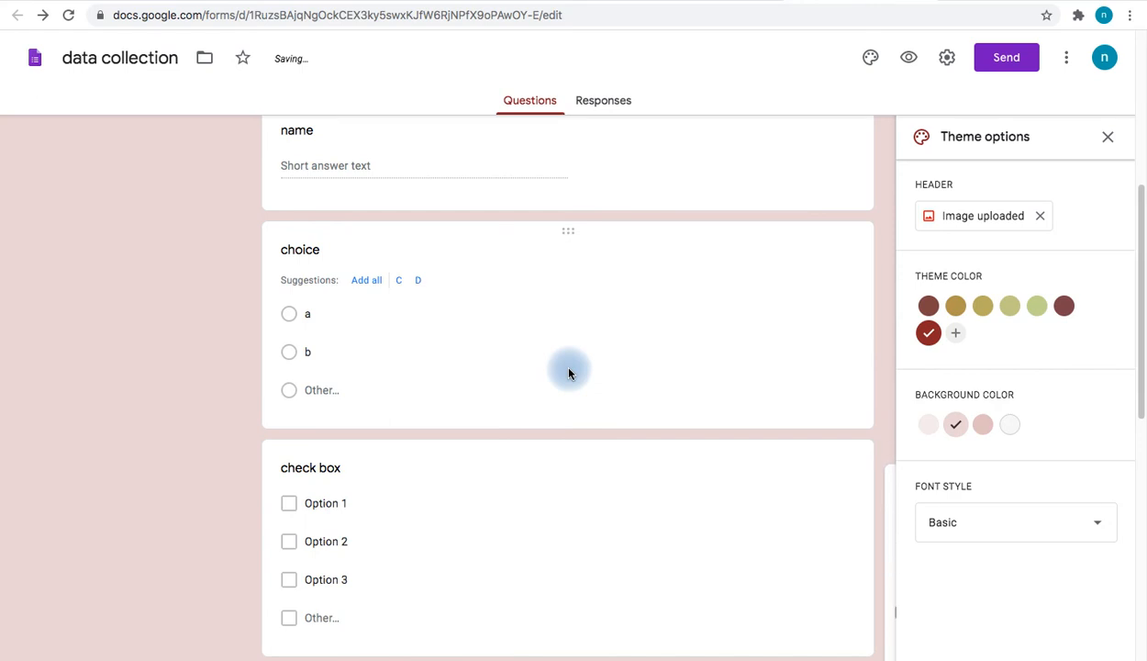
{"action": "scroll", "coordinate": [569, 372], "scroll_direction": "down", "scroll_amount": 7}
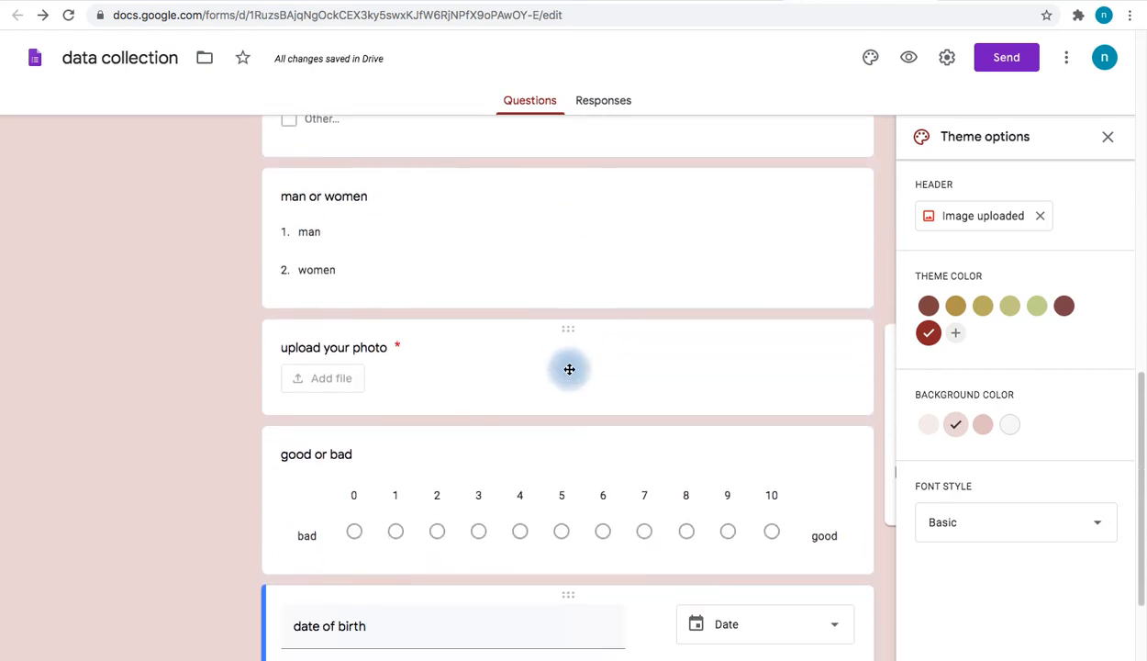
{"action": "left_click", "coordinate": [589, 282]}
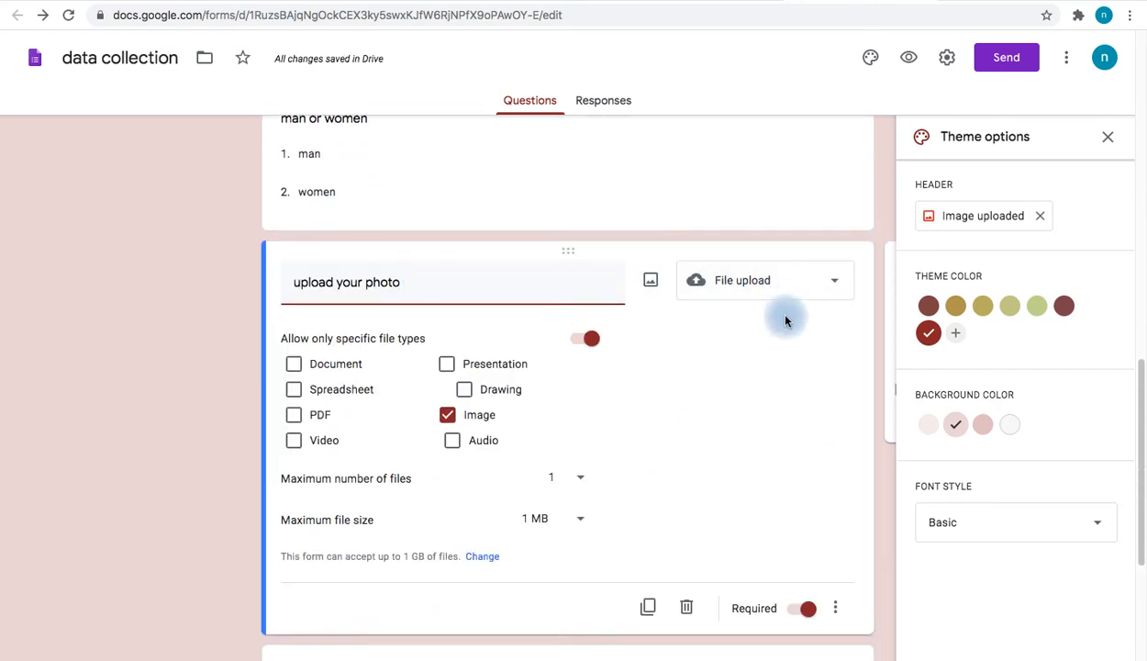
{"action": "left_click", "coordinate": [686, 607]}
{"action": "scroll", "coordinate": [725, 474], "scroll_direction": "up", "scroll_amount": 10}
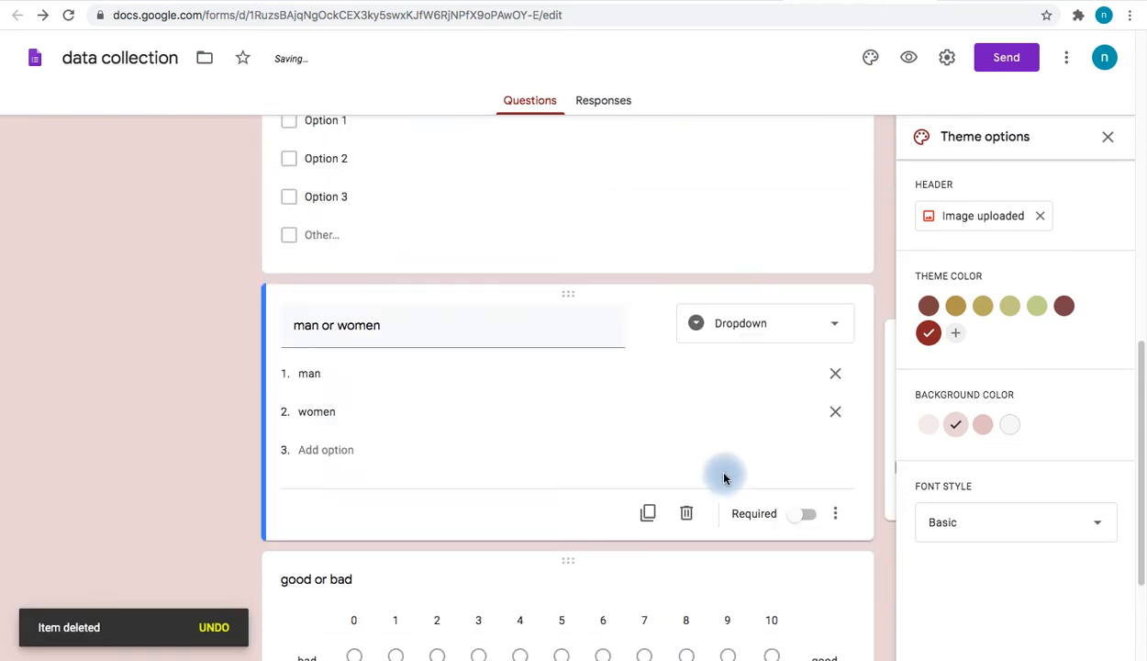
Select the 640 × 1675 iframe embed code in Send form, then cancel
{"action": "left_click", "coordinate": [1007, 64]}
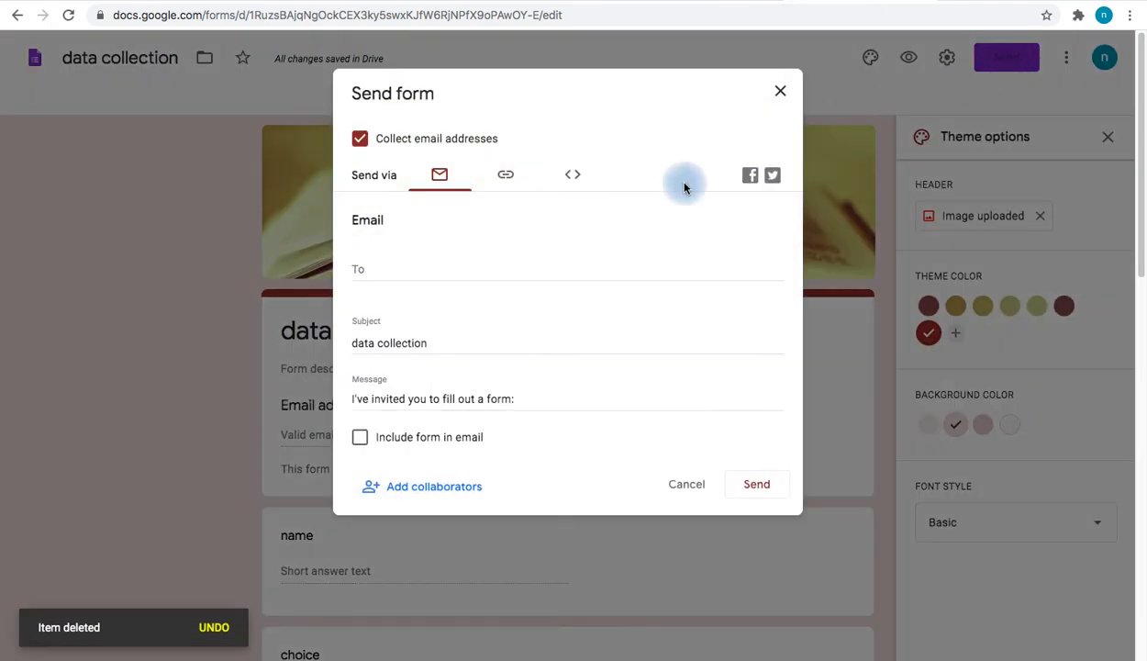
{"action": "left_click", "coordinate": [575, 175]}
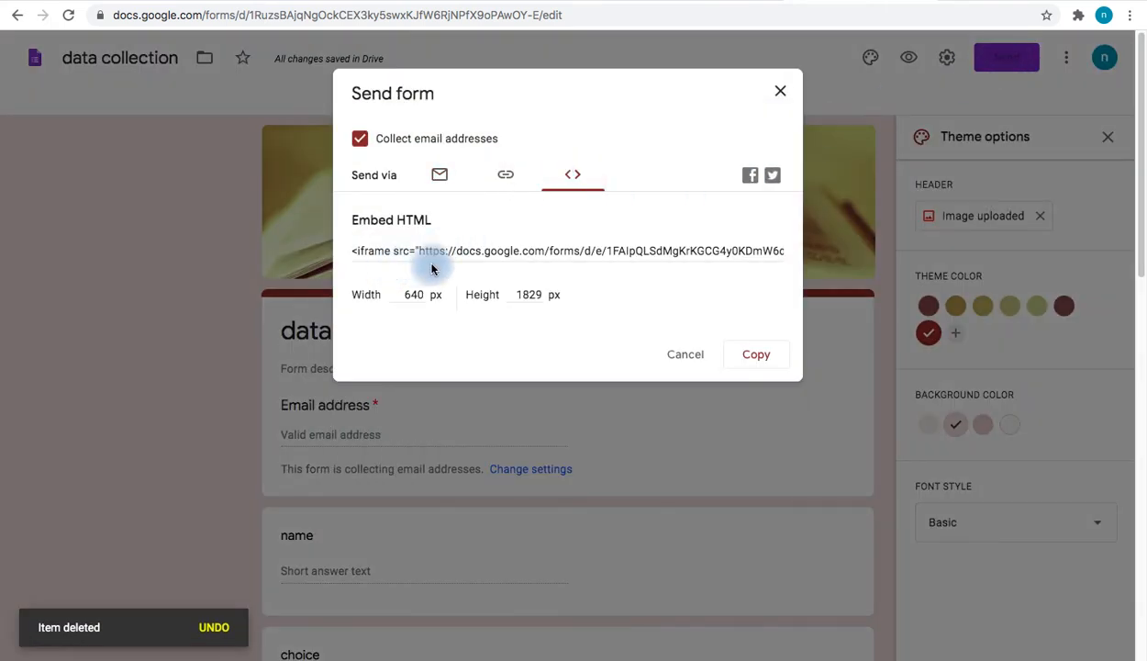
{"action": "left_click", "coordinate": [594, 251]}
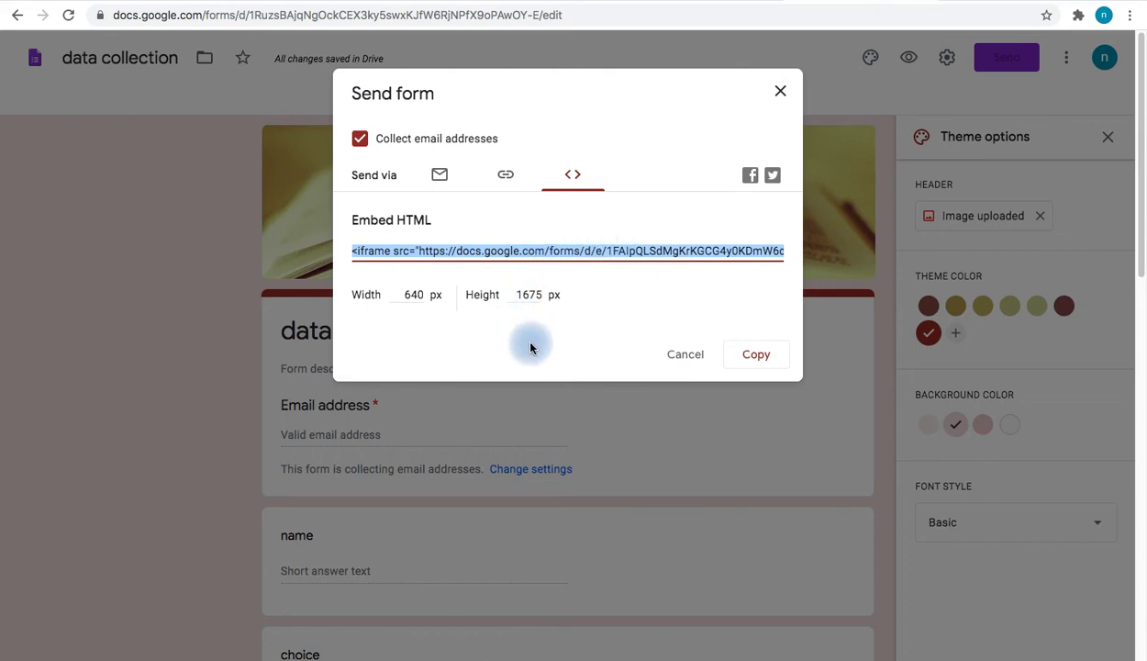
{"action": "left_click", "coordinate": [688, 355]}
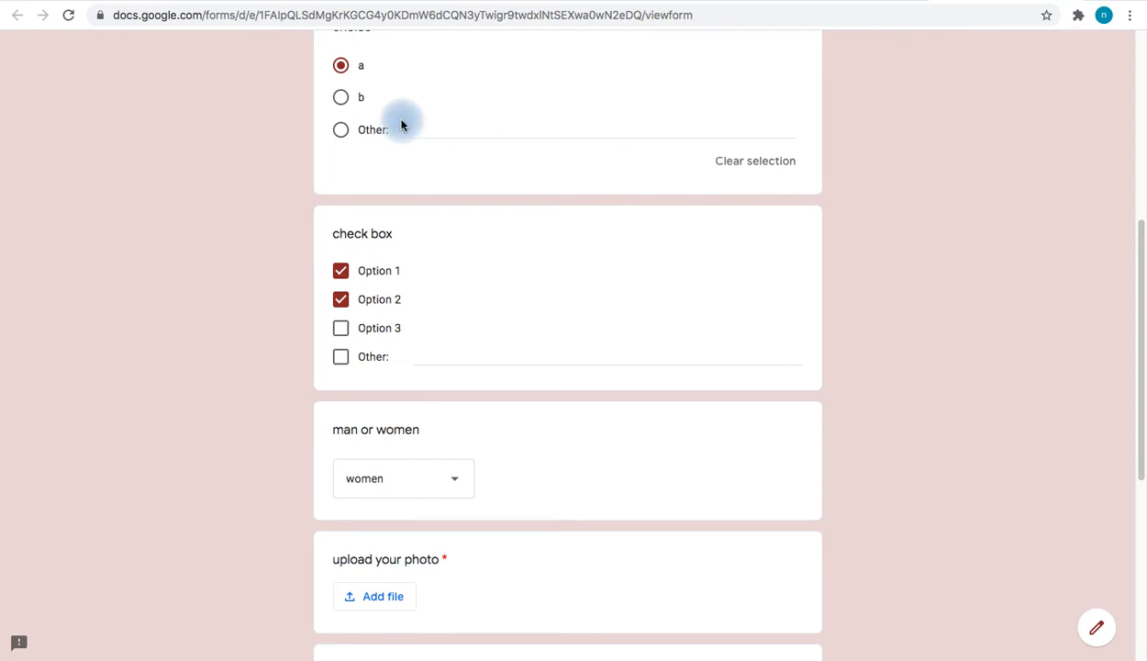
Enter a respondent name and answer man, then reload the form to discard them
{"action": "scroll", "coordinate": [397, 122], "scroll_direction": "up", "scroll_amount": 5}
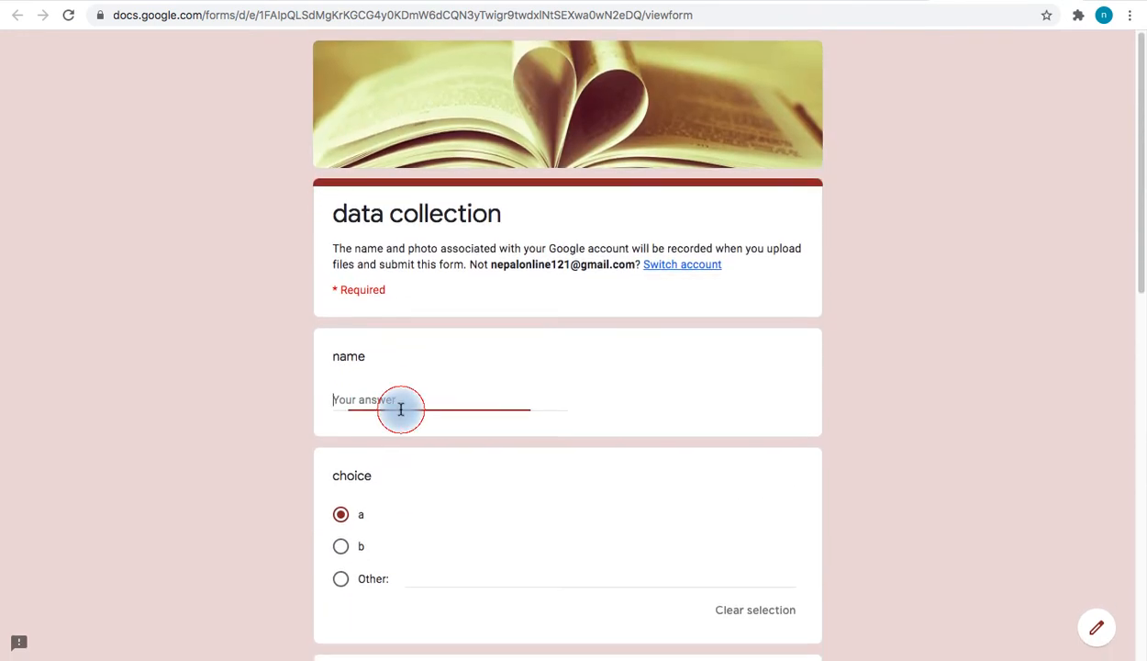
{"action": "type", "text": "rabi"}
{"action": "scroll", "coordinate": [477, 453], "scroll_direction": "down", "scroll_amount": 2}
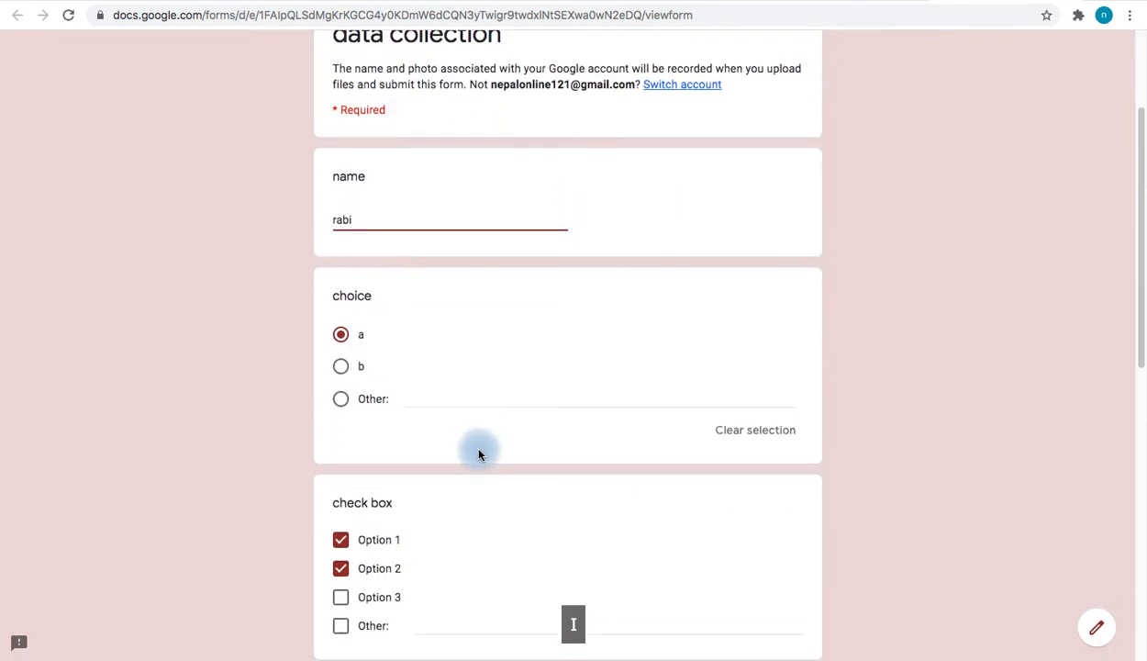
{"action": "scroll", "coordinate": [408, 475], "scroll_direction": "down", "scroll_amount": 5}
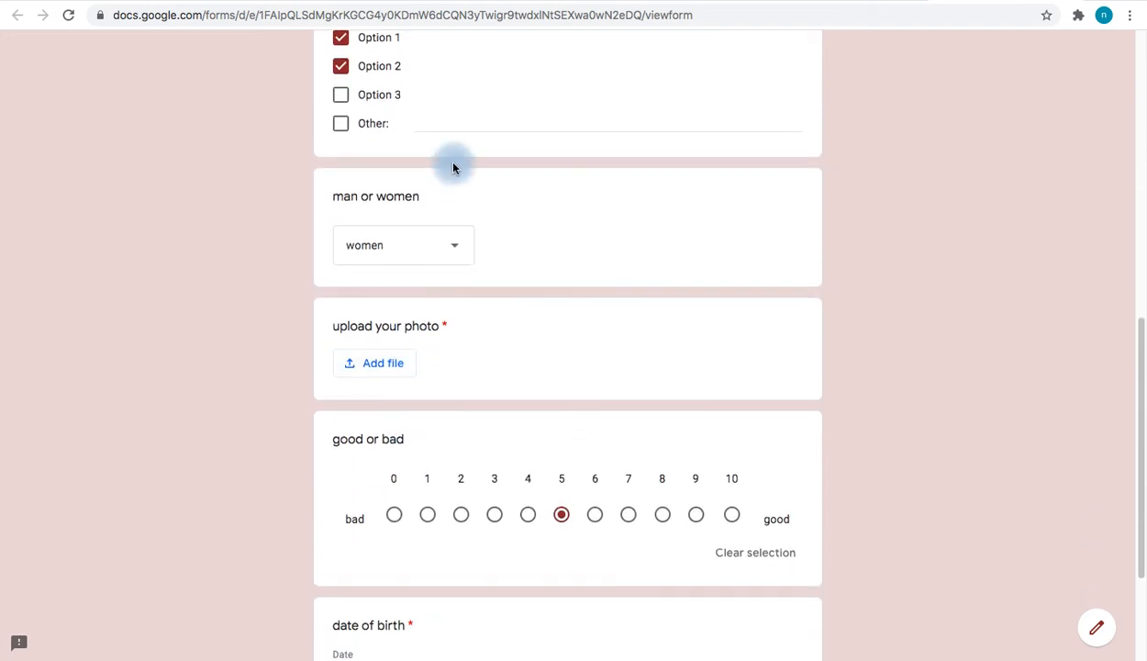
{"action": "left_click", "coordinate": [433, 253]}
{"action": "left_click", "coordinate": [384, 204]}
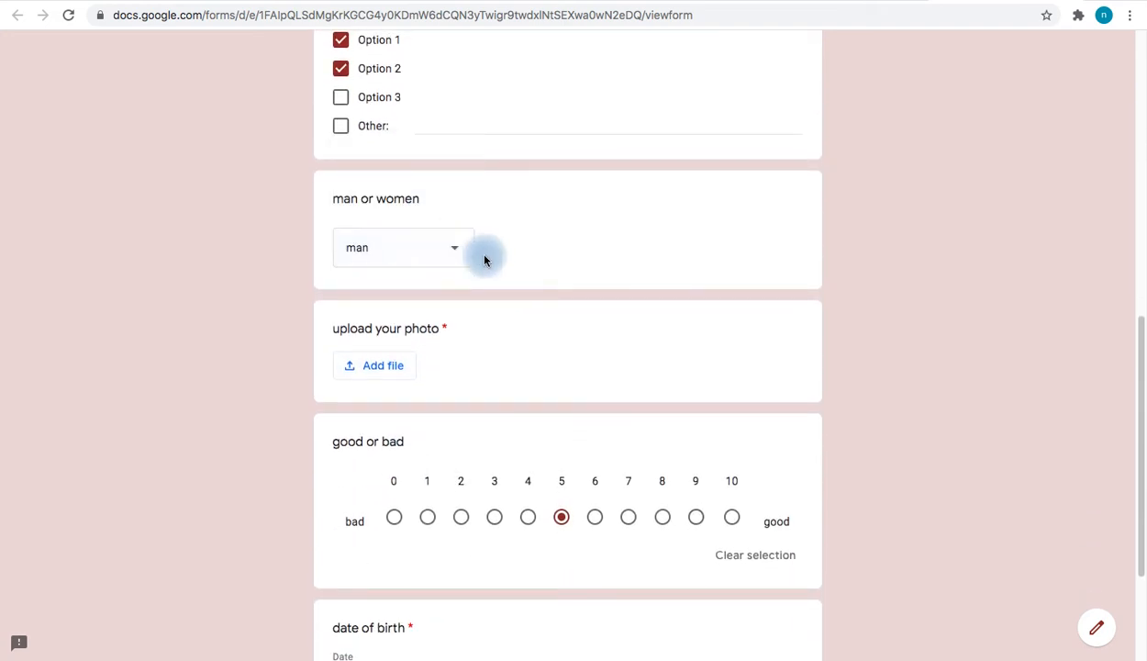
{"action": "scroll", "coordinate": [496, 270], "scroll_direction": "down", "scroll_amount": 2}
{"action": "scroll", "coordinate": [504, 281], "scroll_direction": "down", "scroll_amount": 1}
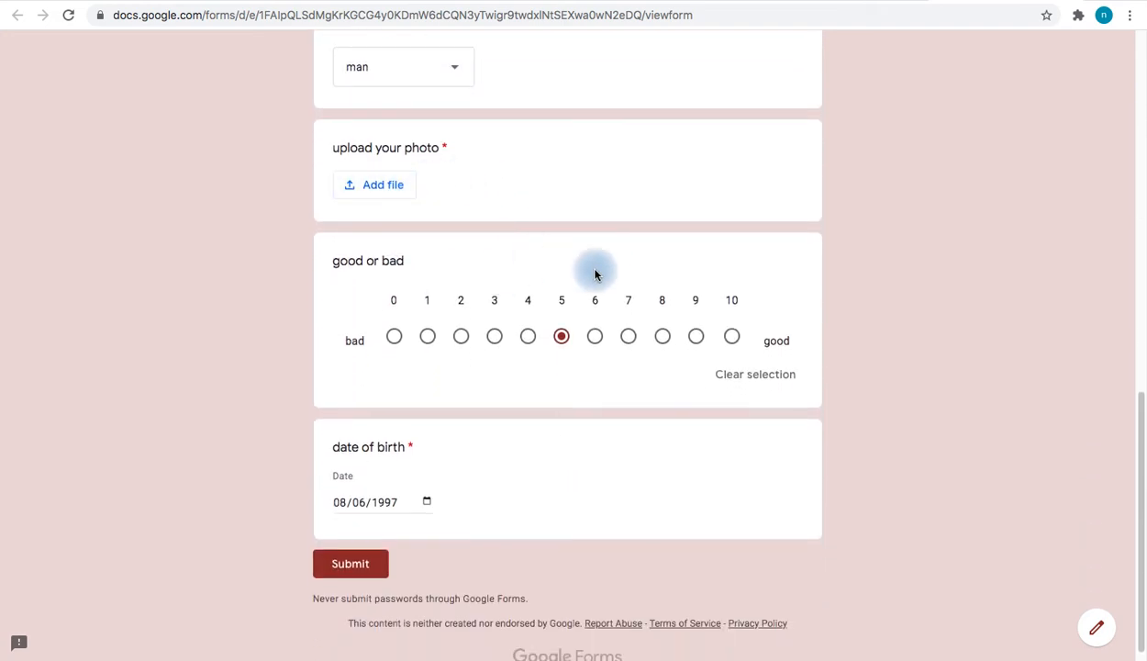
{"action": "scroll", "coordinate": [594, 273], "scroll_direction": "up", "scroll_amount": 12}
{"action": "key", "text": "super+r"}
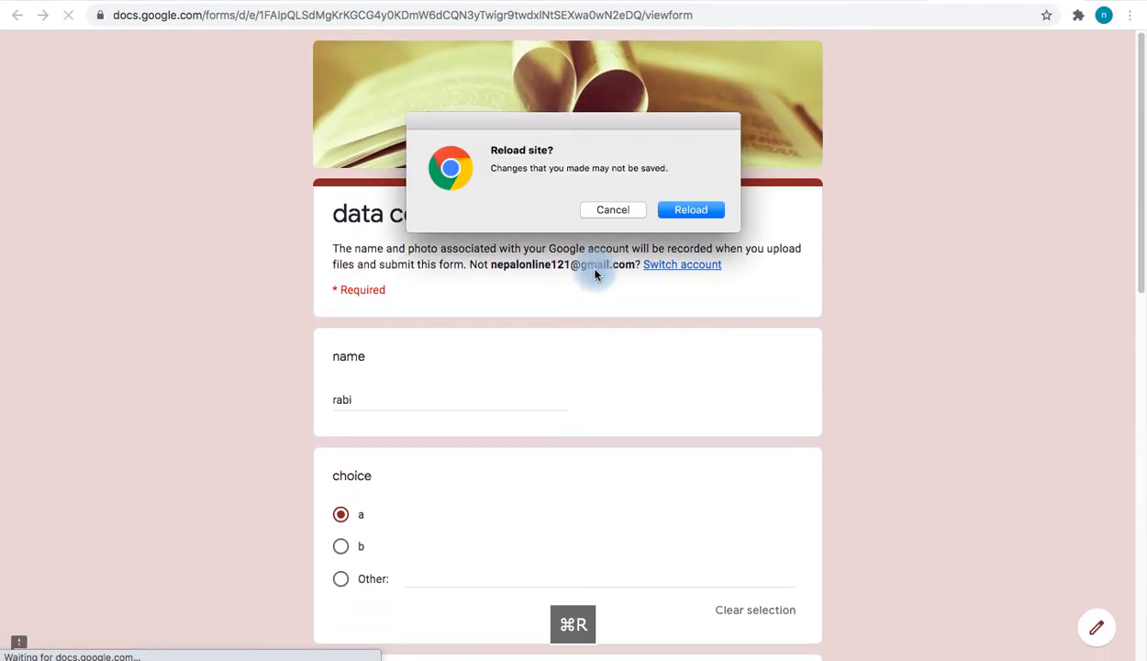
{"action": "key", "text": "Return"}
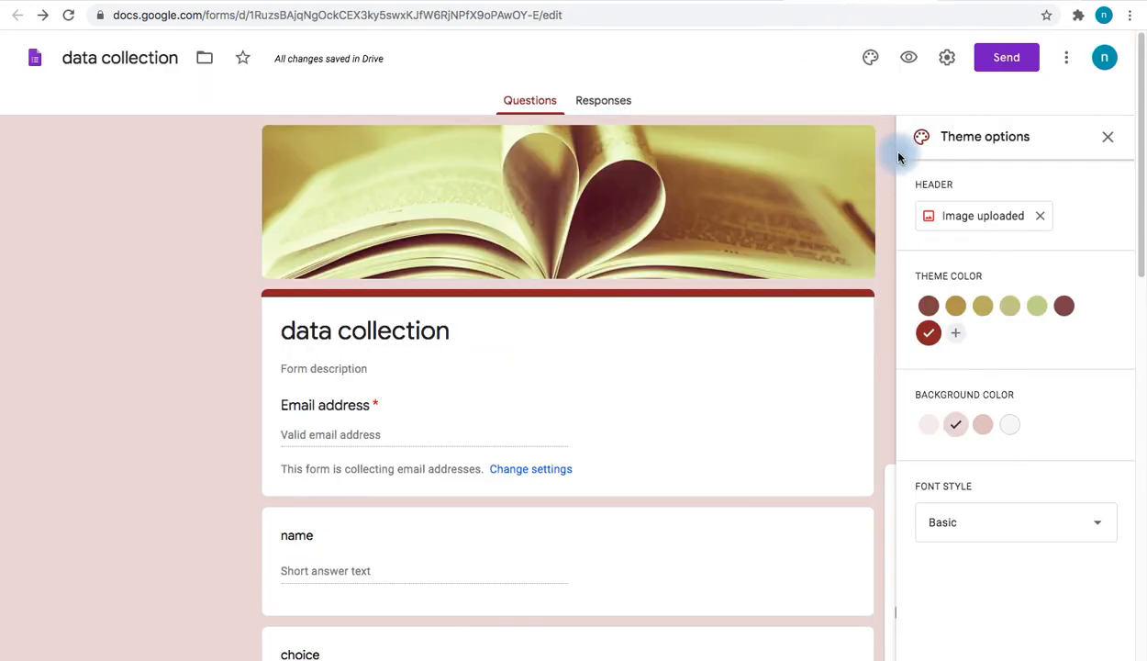
Make the form collect respondents' email addresses
{"action": "left_click", "coordinate": [1002, 57]}
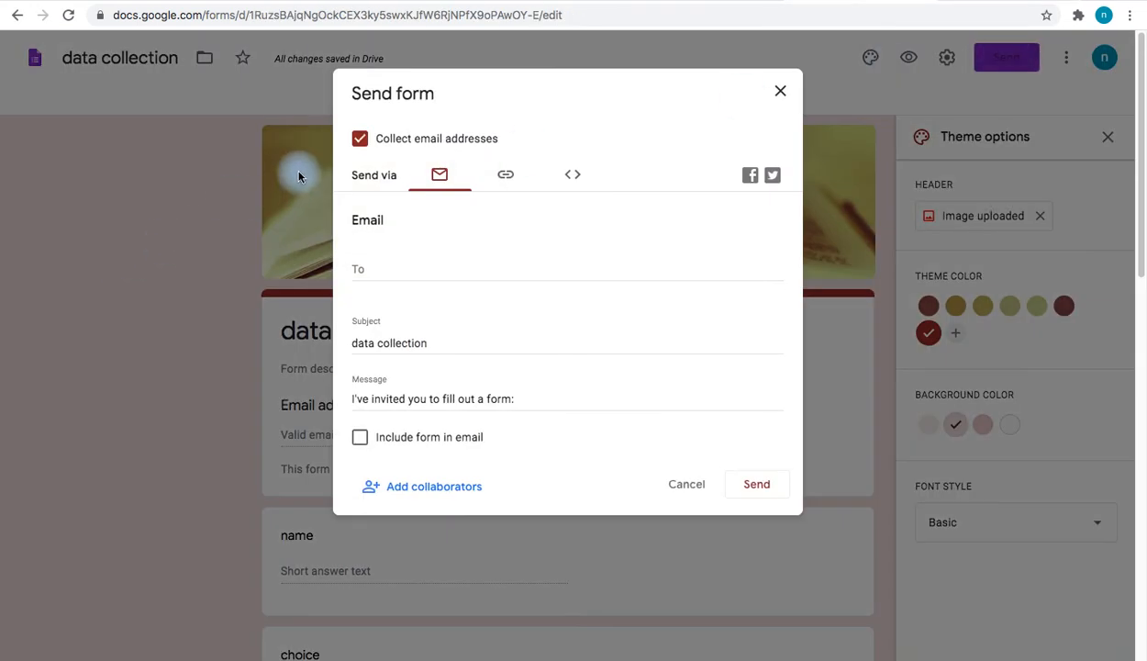
{"action": "left_click", "coordinate": [407, 140]}
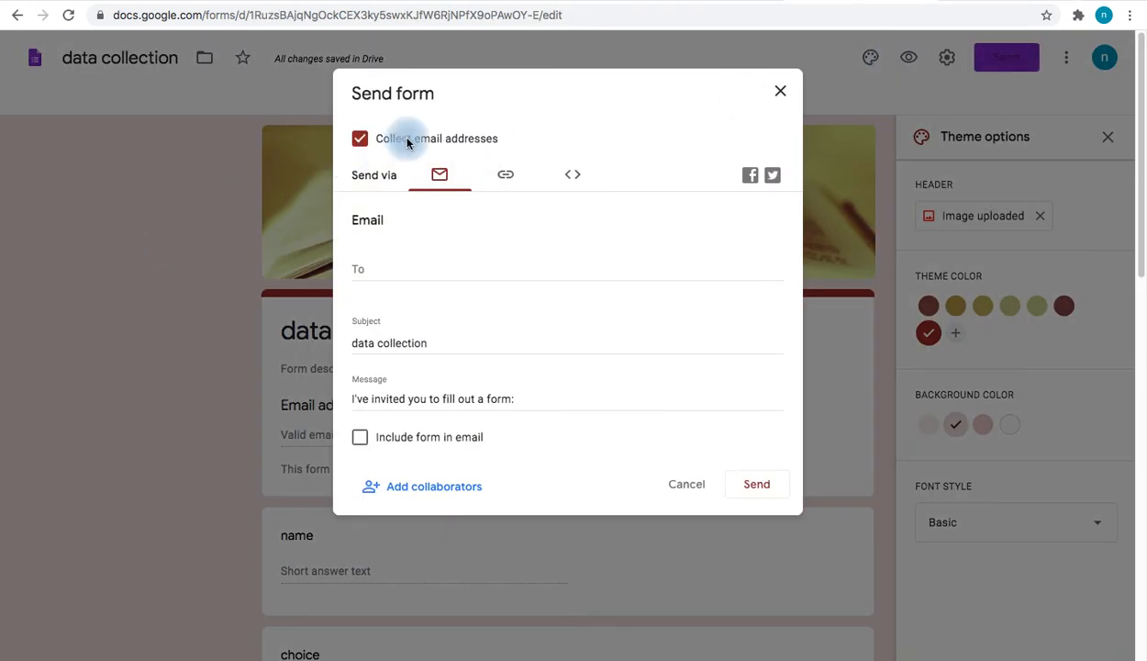
{"action": "left_click", "coordinate": [780, 91]}
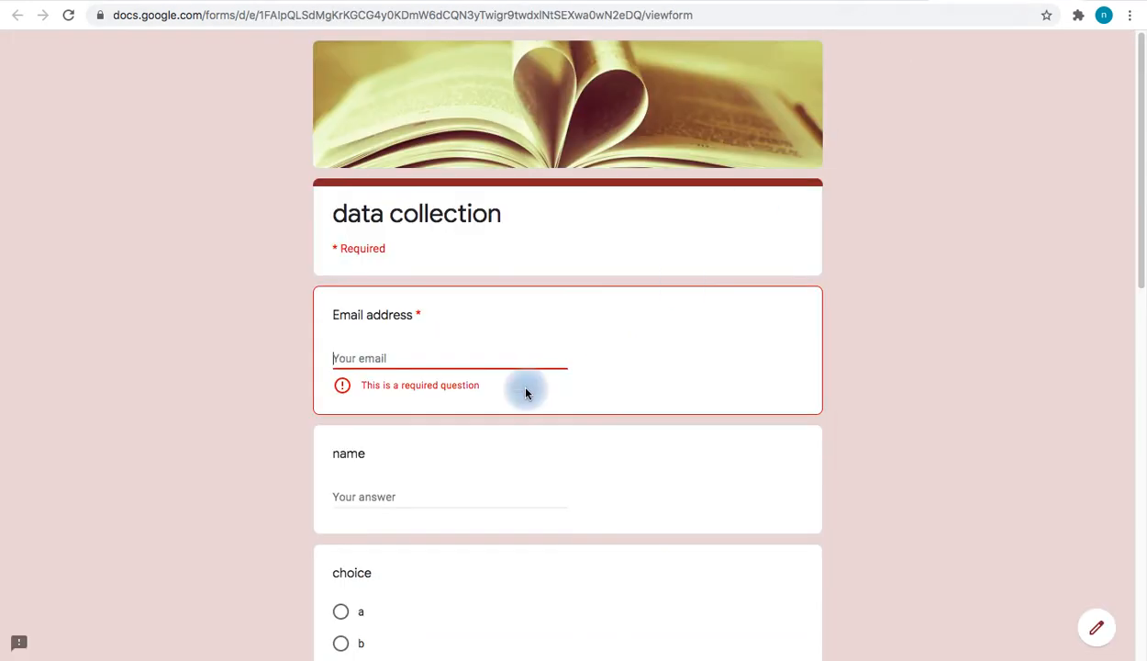
Fill in the respondent's email address and name in the live form
{"action": "left_click", "coordinate": [419, 355]}
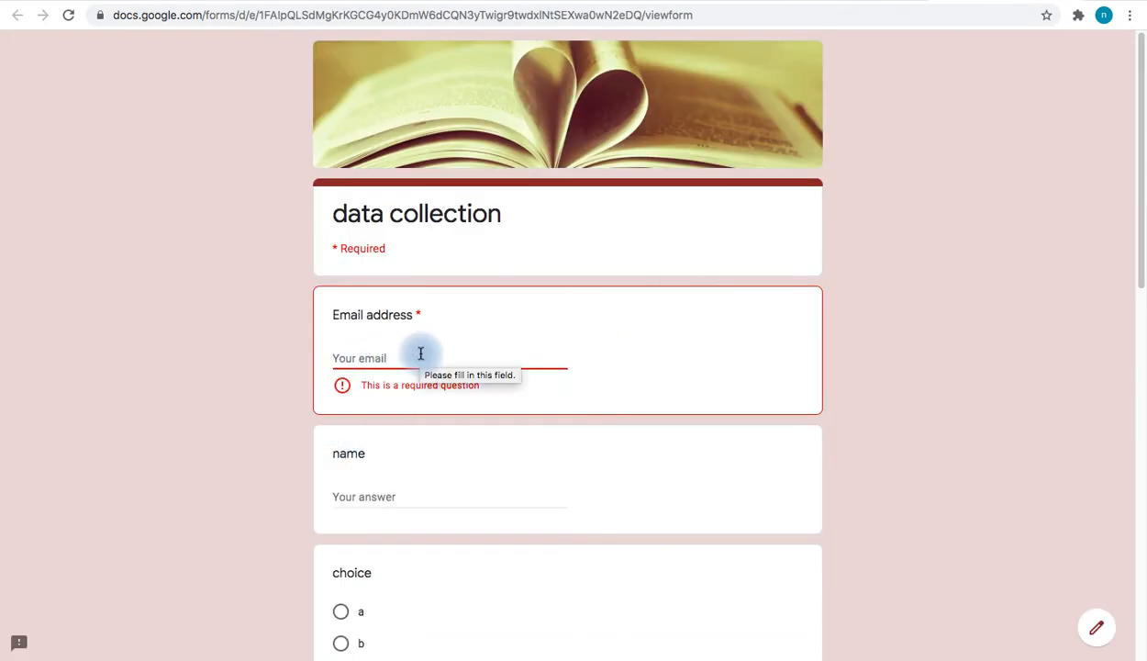
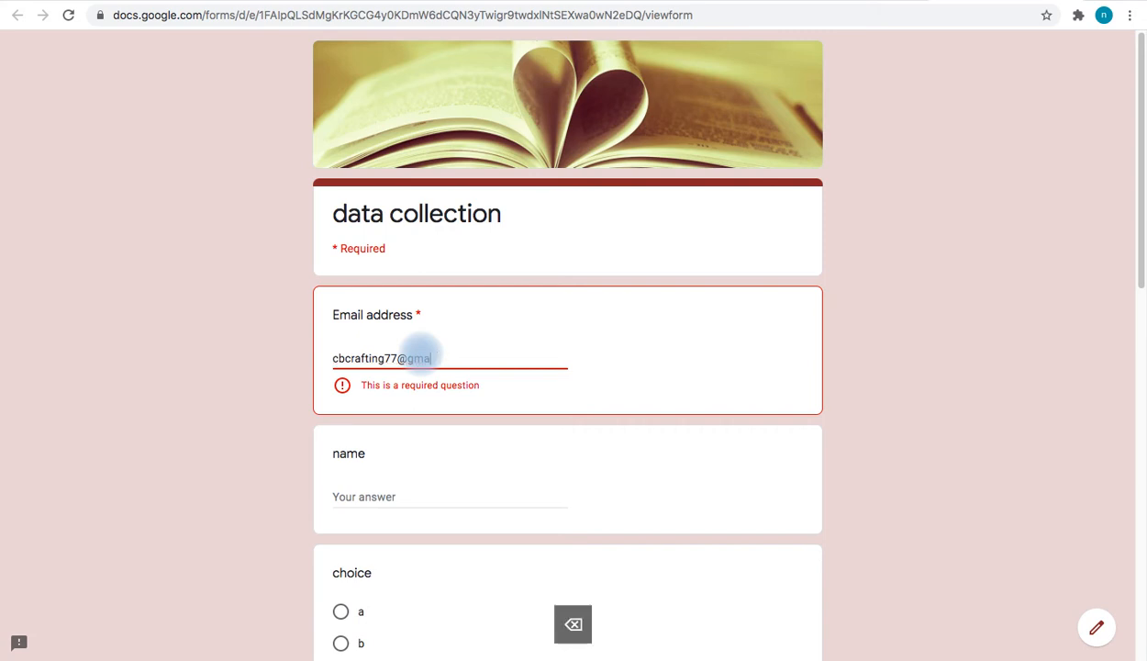
{"action": "left_click", "coordinate": [401, 473]}
{"action": "type", "text": "rabi"}
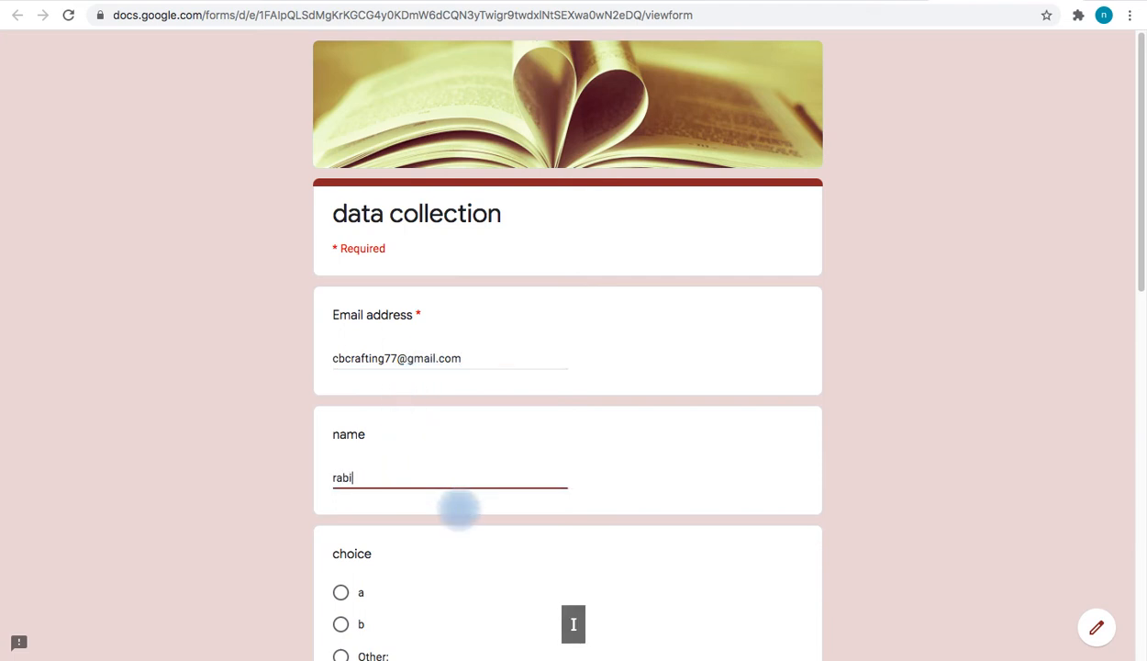
Answer choice b, tick Options 1–3, choose man, and rate 7
{"action": "scroll", "coordinate": [459, 510], "scroll_direction": "down", "scroll_amount": 3}
{"action": "left_click", "coordinate": [342, 428]}
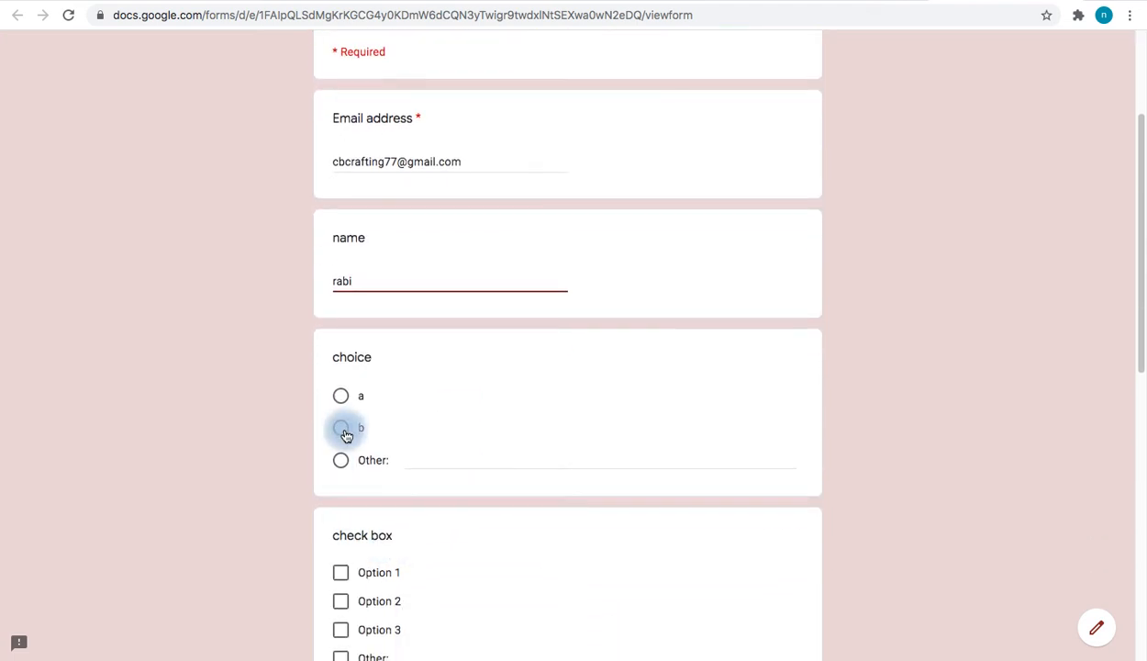
{"action": "scroll", "coordinate": [429, 468], "scroll_direction": "down", "scroll_amount": 3}
{"action": "left_click", "coordinate": [341, 388]}
{"action": "left_click", "coordinate": [342, 416]}
{"action": "left_click", "coordinate": [346, 446]}
{"action": "scroll", "coordinate": [458, 440], "scroll_direction": "down", "scroll_amount": 4}
{"action": "left_click", "coordinate": [445, 311]}
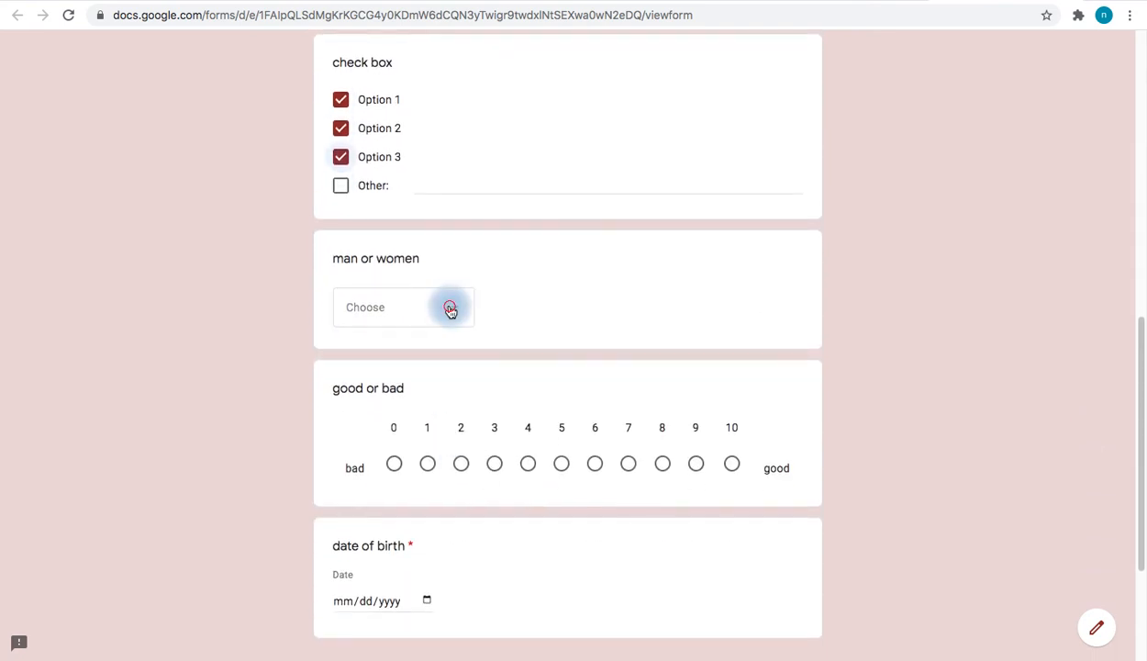
{"action": "left_click", "coordinate": [399, 358]}
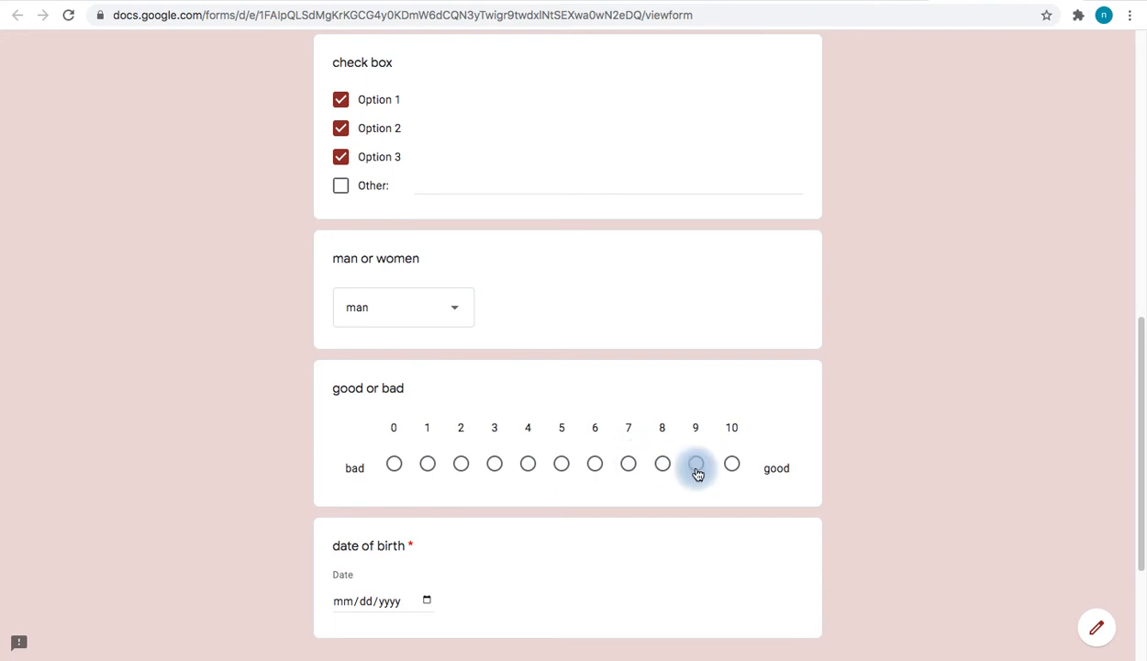
{"action": "left_click", "coordinate": [628, 465]}
{"action": "scroll", "coordinate": [627, 463], "scroll_direction": "down", "scroll_amount": 3}
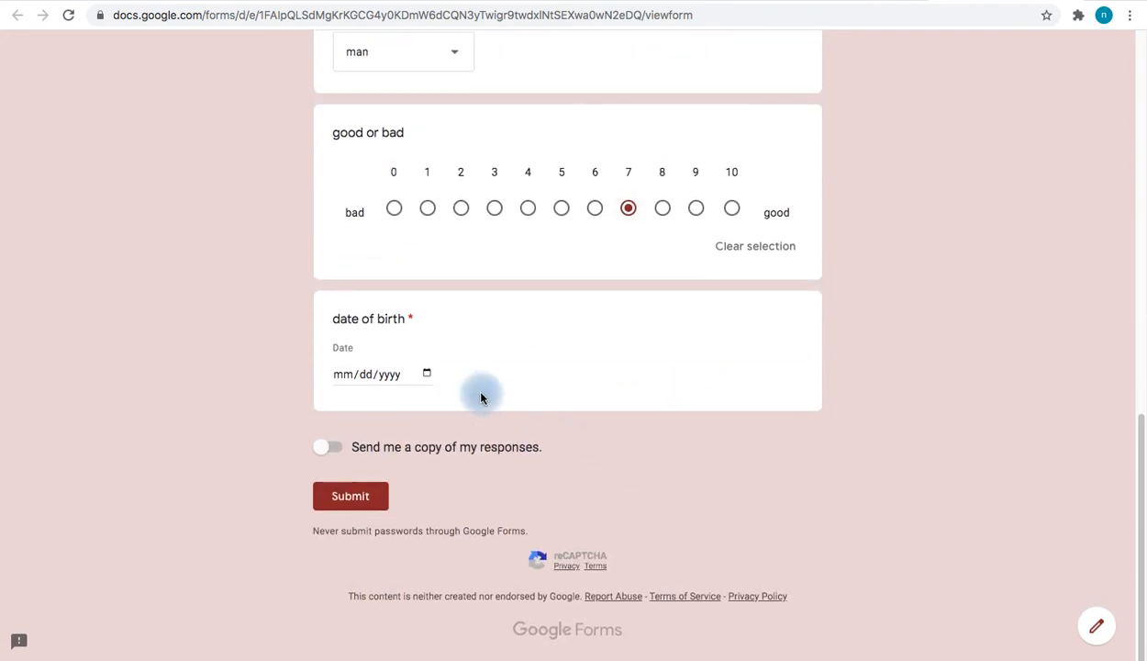
{"action": "left_click", "coordinate": [347, 380]}
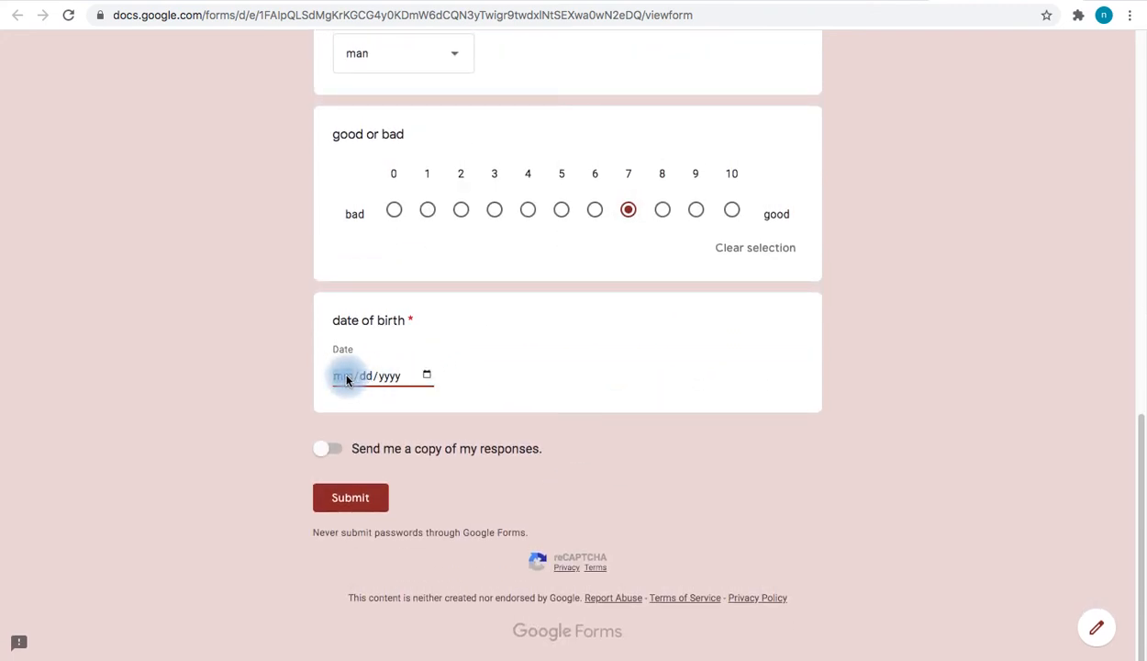
{"action": "type", "text": "09087"}
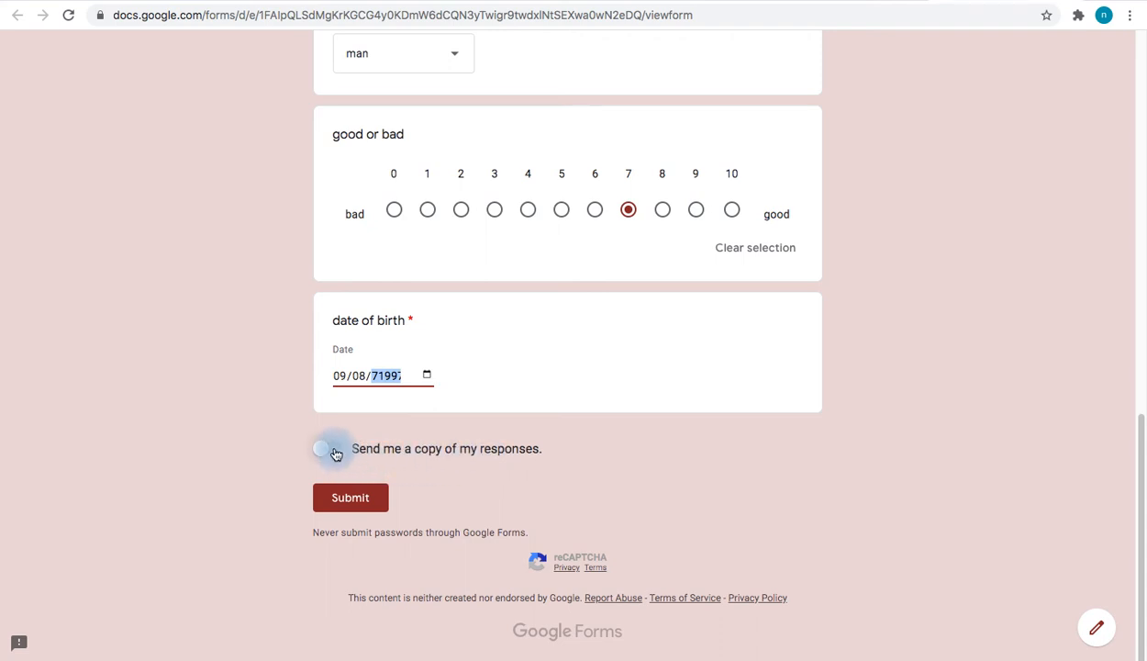
{"action": "left_click", "coordinate": [341, 498]}
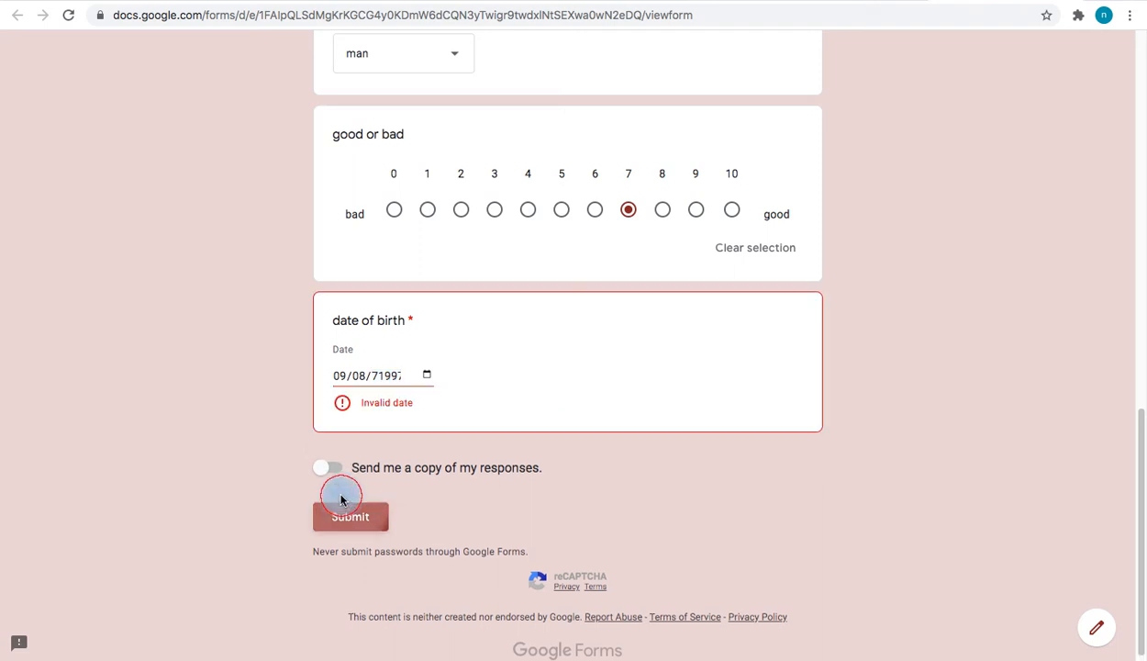
{"action": "left_click", "coordinate": [388, 383]}
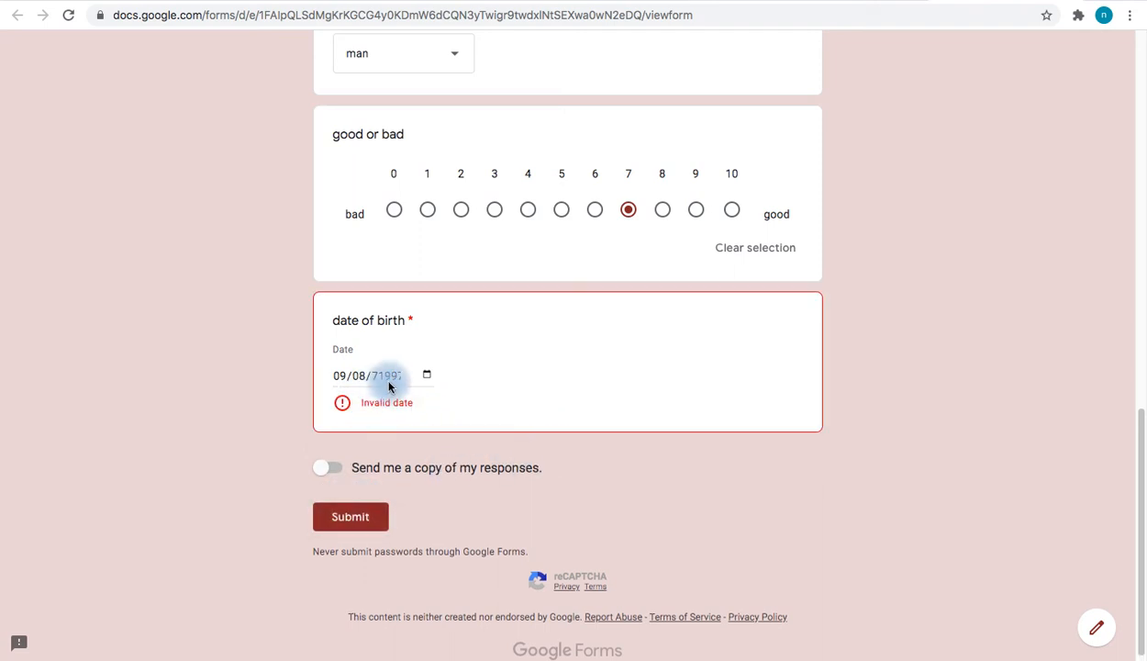
{"action": "type", "text": "1997"}
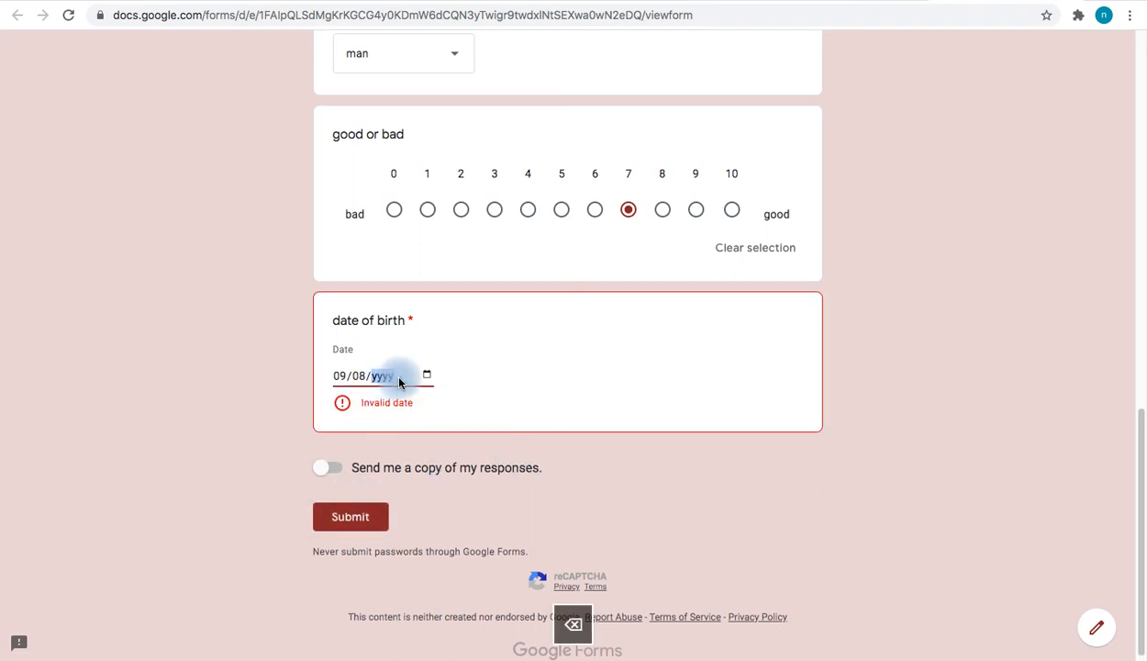
{"action": "left_click", "coordinate": [356, 496]}
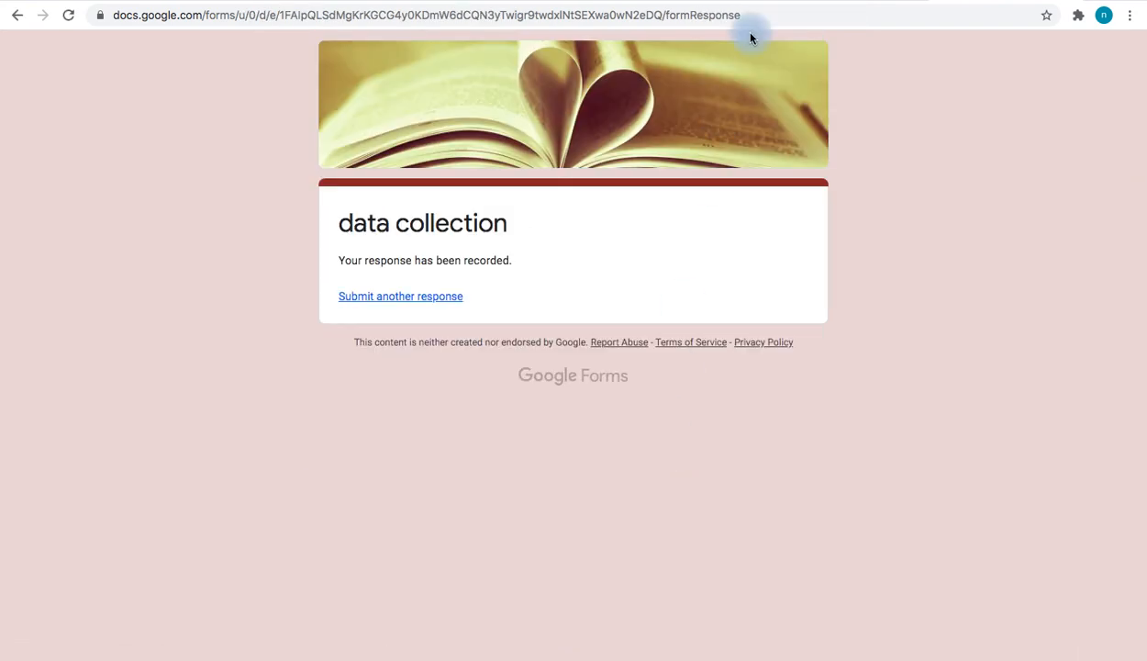
{"action": "left_click", "coordinate": [818, 2]}
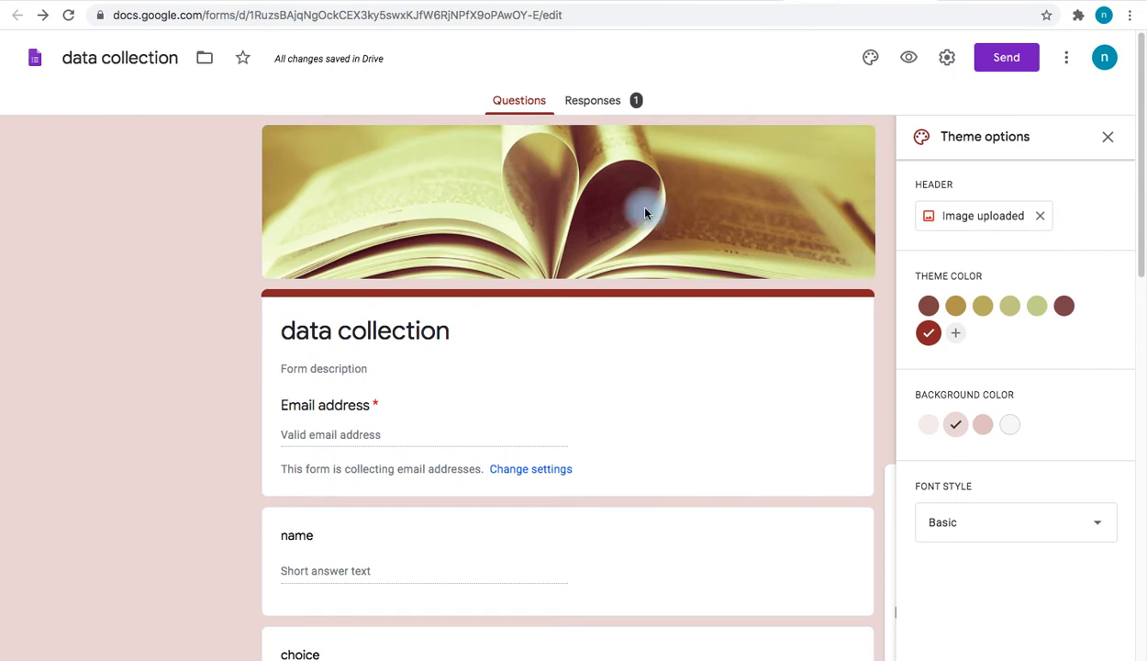
{"action": "left_click", "coordinate": [602, 99]}
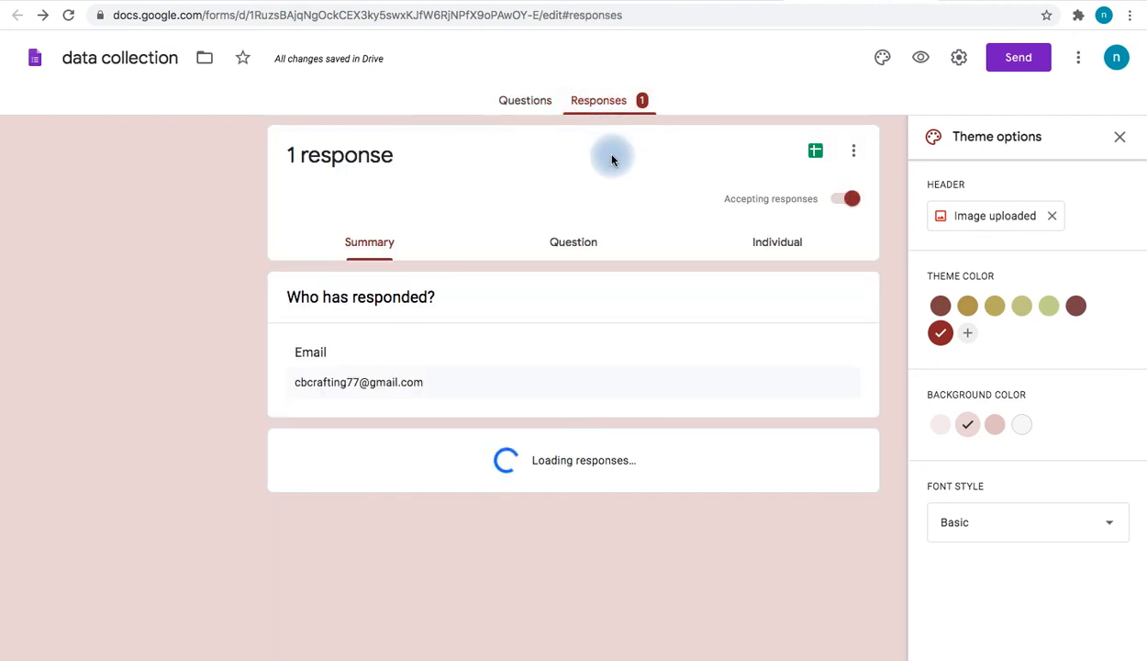
{"action": "scroll", "coordinate": [615, 276], "scroll_direction": "down", "scroll_amount": 2}
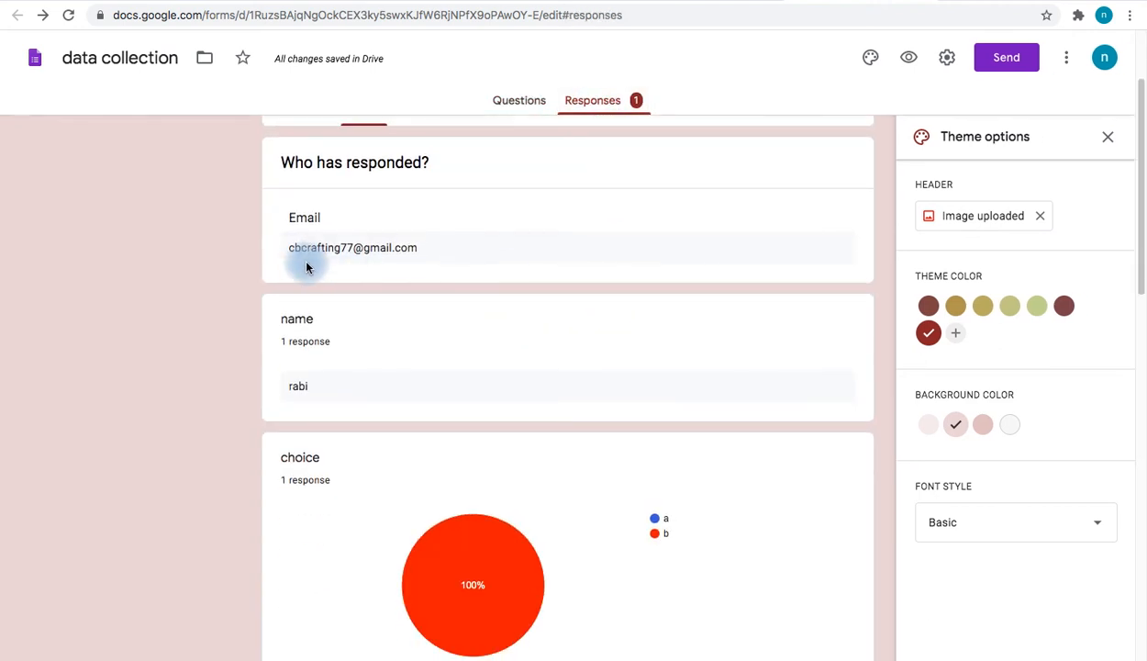
{"action": "scroll", "coordinate": [413, 243], "scroll_direction": "down", "scroll_amount": 2}
{"action": "scroll", "coordinate": [322, 266], "scroll_direction": "down", "scroll_amount": 2}
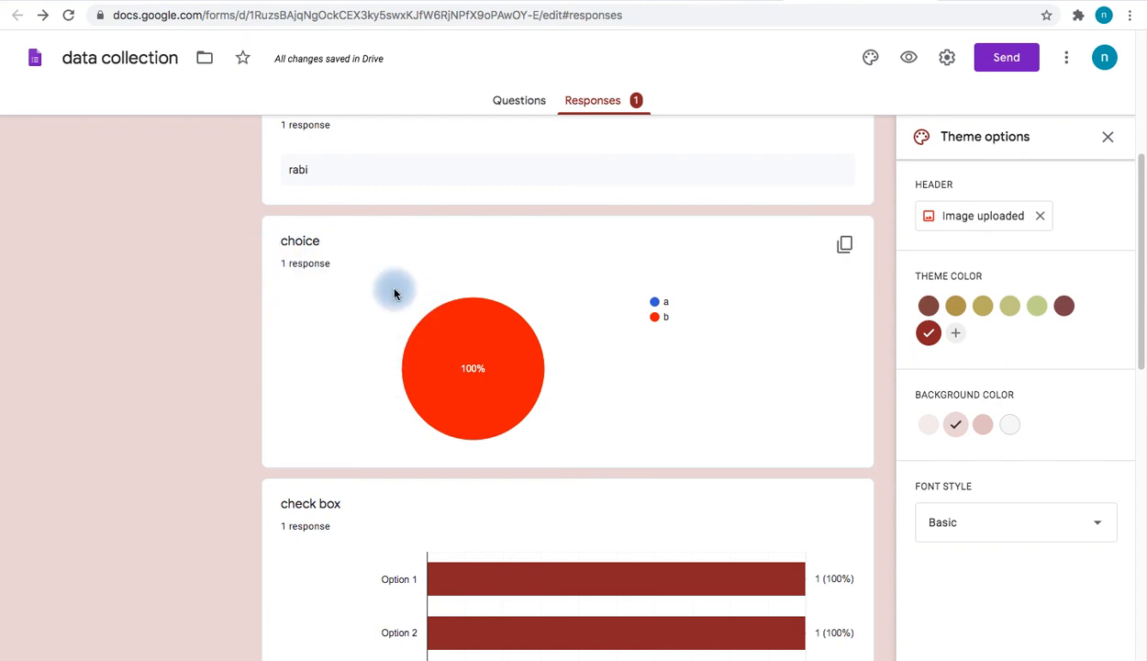
{"action": "scroll", "coordinate": [345, 367], "scroll_direction": "down", "scroll_amount": 3}
{"action": "scroll", "coordinate": [367, 386], "scroll_direction": "down", "scroll_amount": 1}
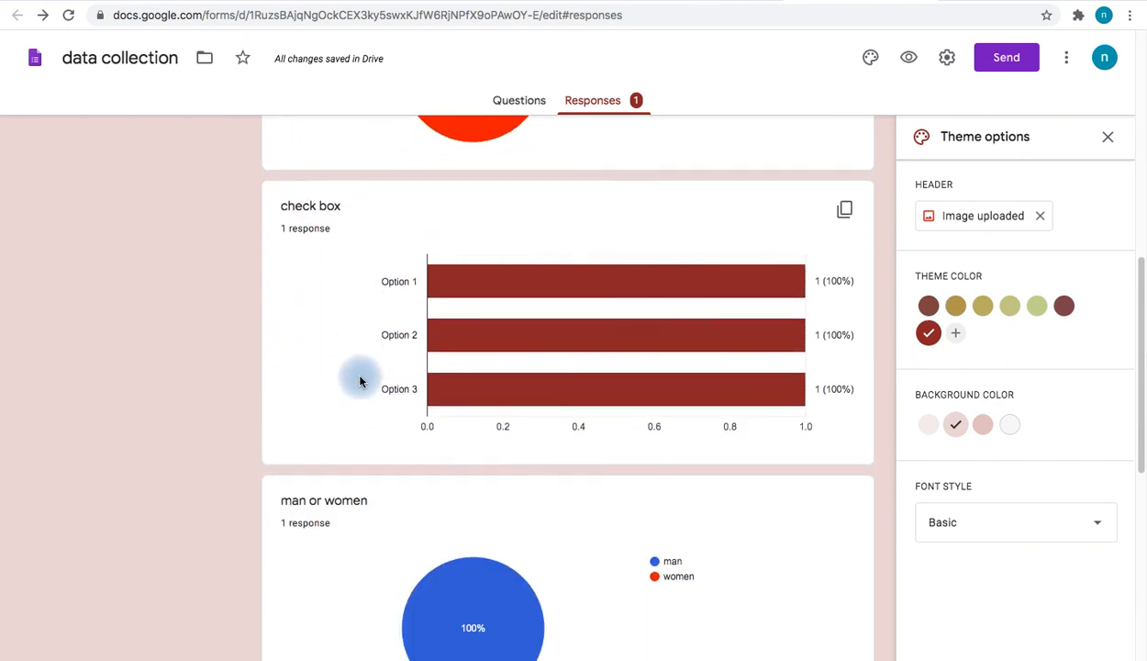
{"action": "scroll", "coordinate": [445, 440], "scroll_direction": "down", "scroll_amount": 3}
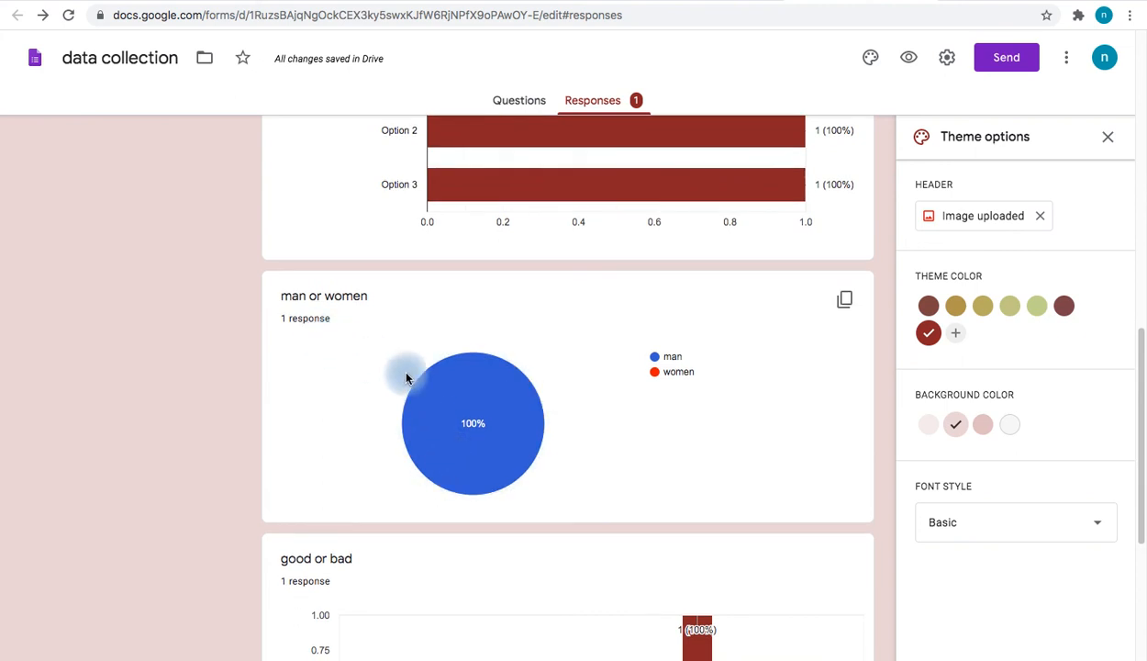
{"action": "scroll", "coordinate": [473, 397], "scroll_direction": "down", "scroll_amount": 4}
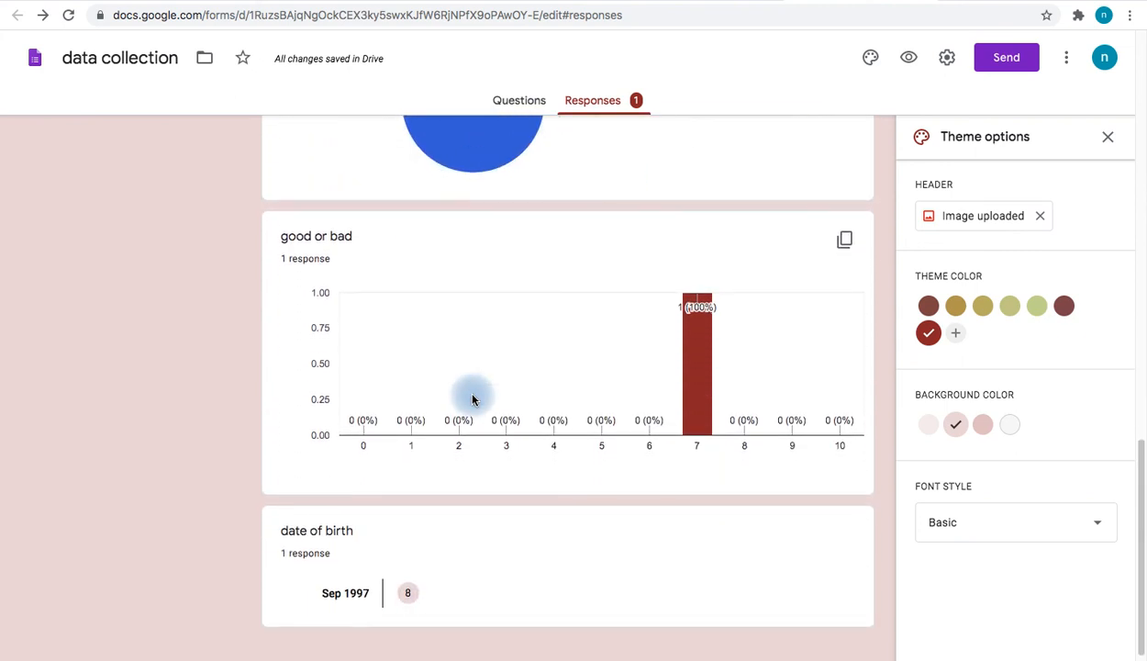
{"action": "scroll", "coordinate": [472, 397], "scroll_direction": "down", "scroll_amount": 1}
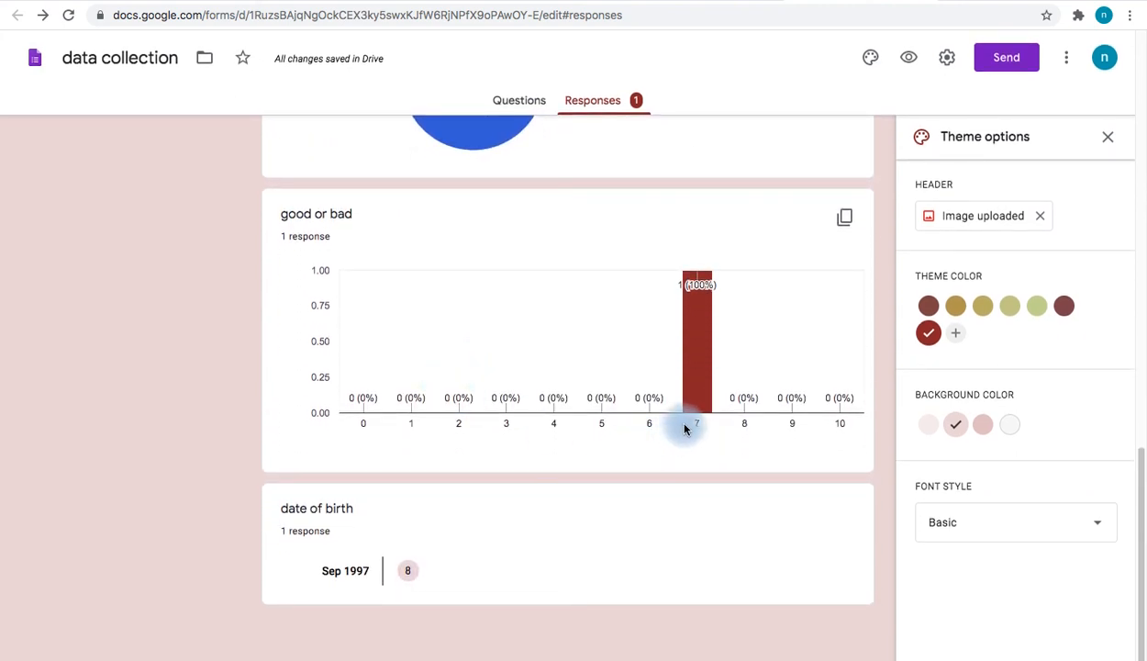
{"action": "scroll", "coordinate": [607, 494], "scroll_direction": "up", "scroll_amount": 15}
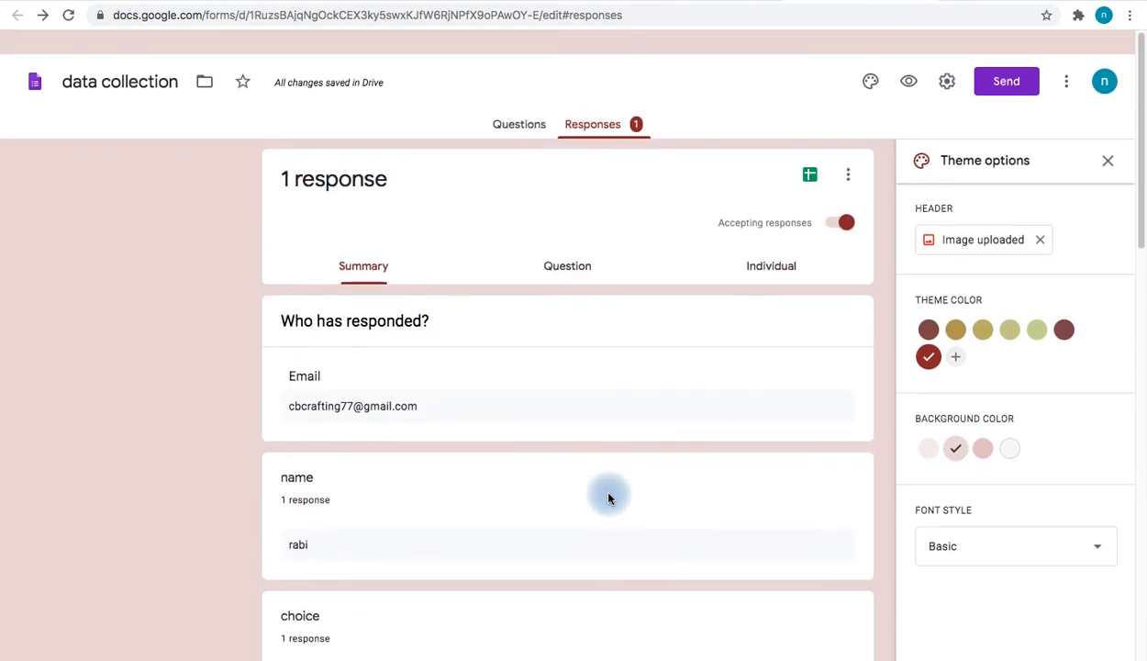
{"action": "scroll", "coordinate": [608, 496], "scroll_direction": "down", "scroll_amount": 1}
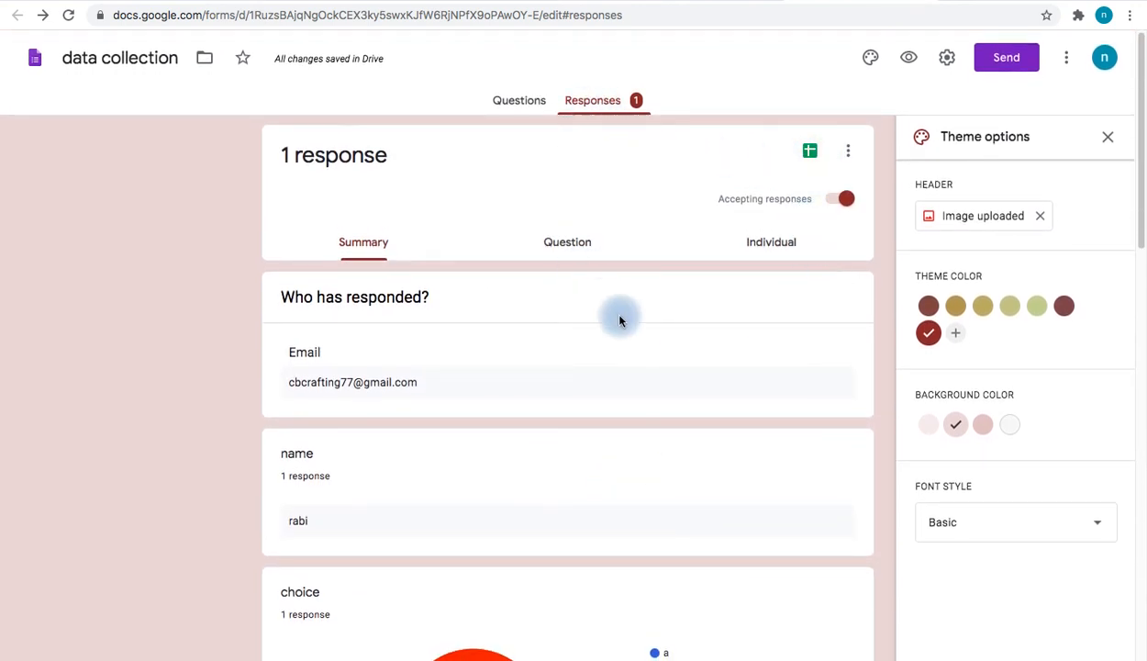
{"action": "left_click", "coordinate": [567, 245]}
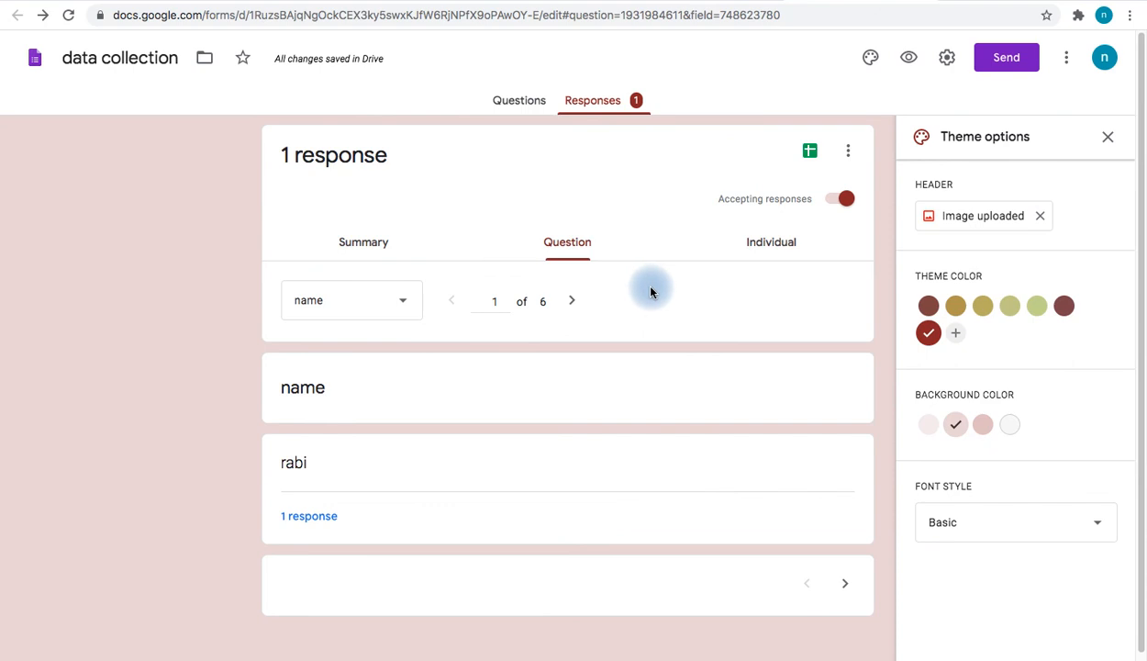
{"action": "left_click", "coordinate": [779, 243]}
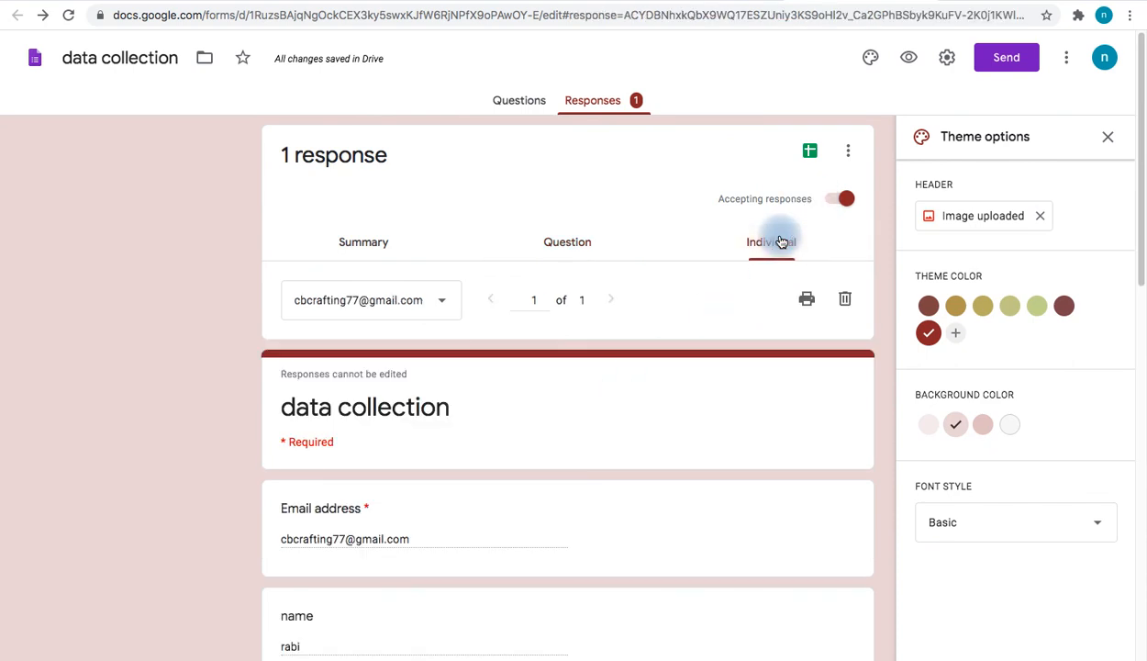
{"action": "scroll", "coordinate": [525, 418], "scroll_direction": "down", "scroll_amount": 5}
{"action": "scroll", "coordinate": [525, 417], "scroll_direction": "up", "scroll_amount": 5}
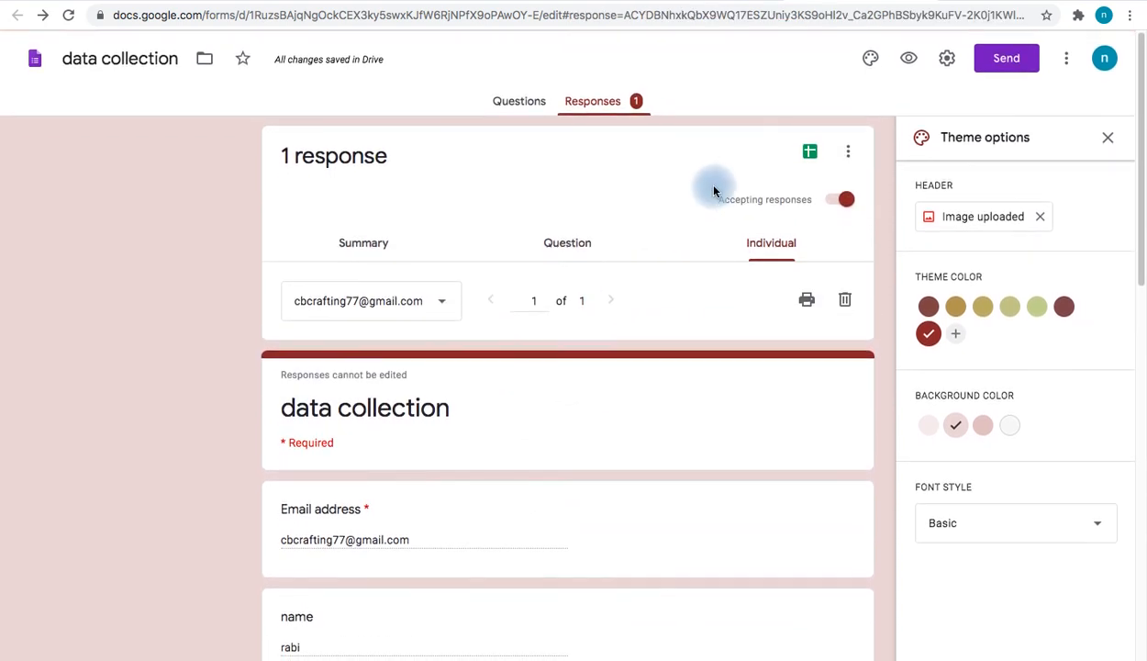
{"action": "scroll", "coordinate": [542, 290], "scroll_direction": "down", "scroll_amount": 8}
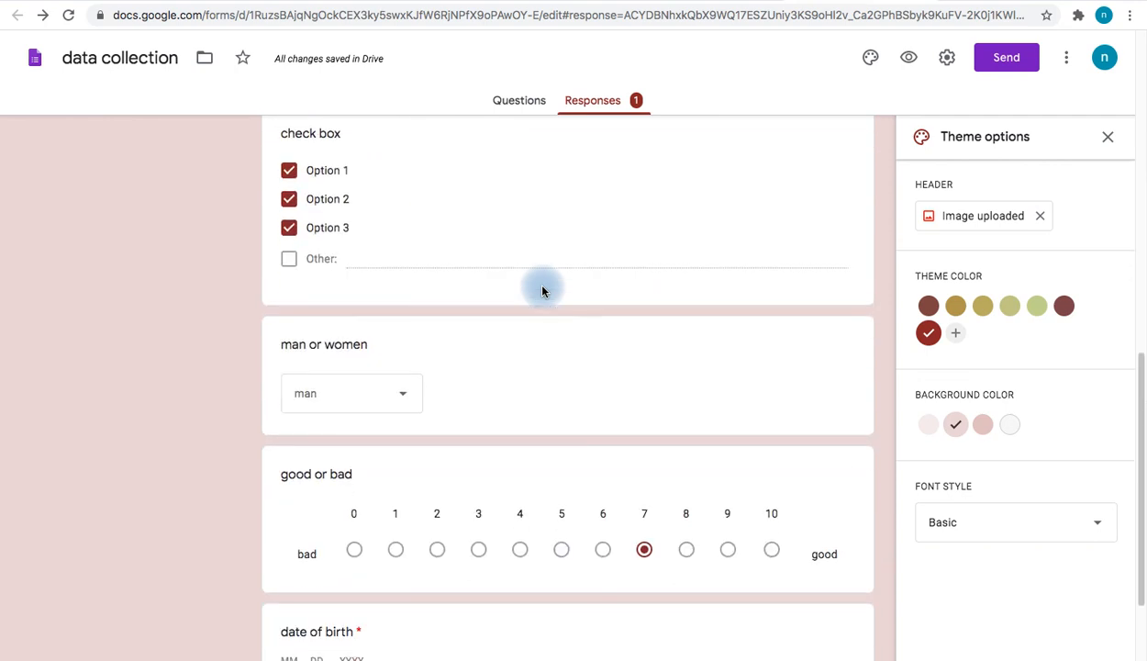
{"action": "scroll", "coordinate": [543, 290], "scroll_direction": "down", "scroll_amount": 2}
{"action": "scroll", "coordinate": [543, 290], "scroll_direction": "up", "scroll_amount": 10}
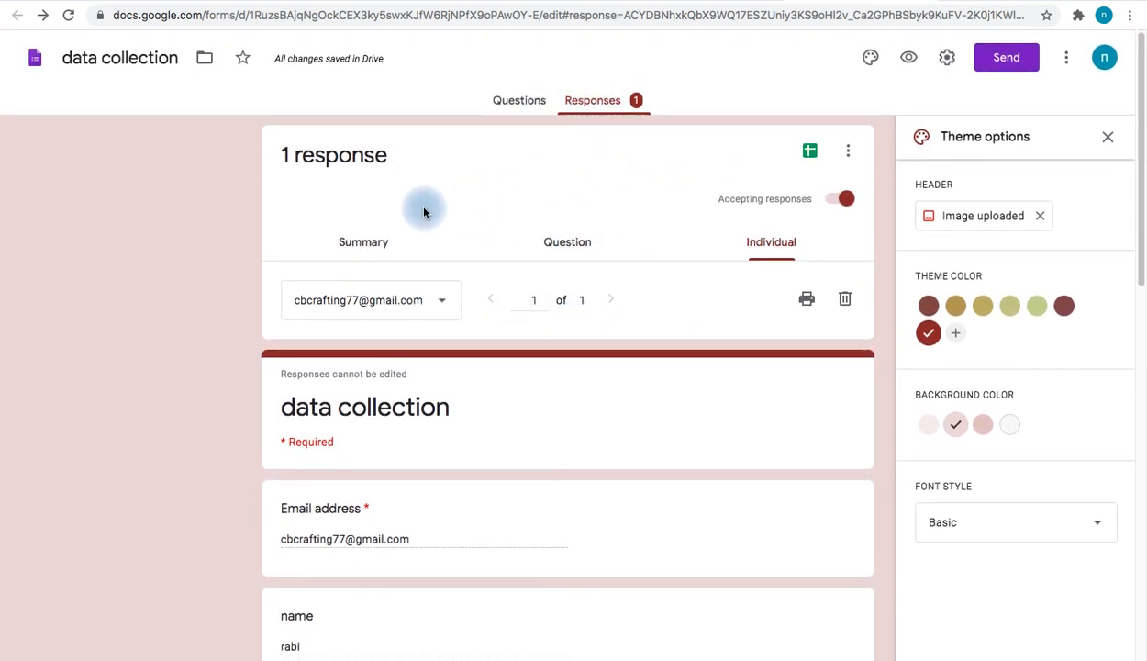
{"action": "left_click", "coordinate": [376, 243]}
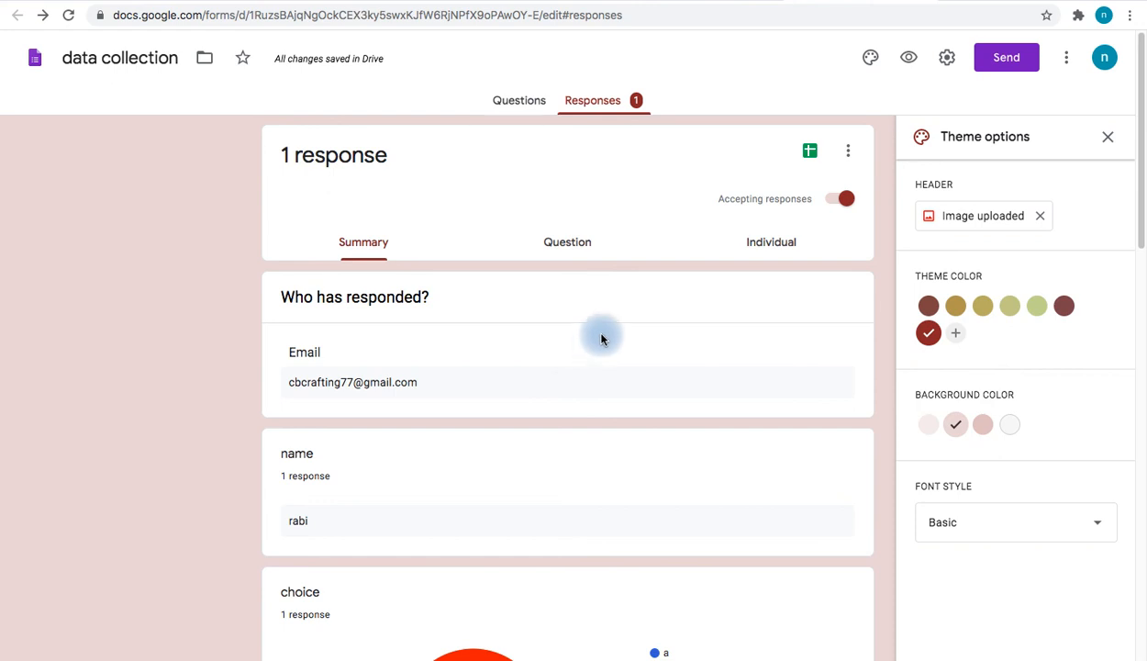
Link the responses to a new spreadsheet named 'data collection (Responses)'
{"action": "left_click", "coordinate": [810, 152]}
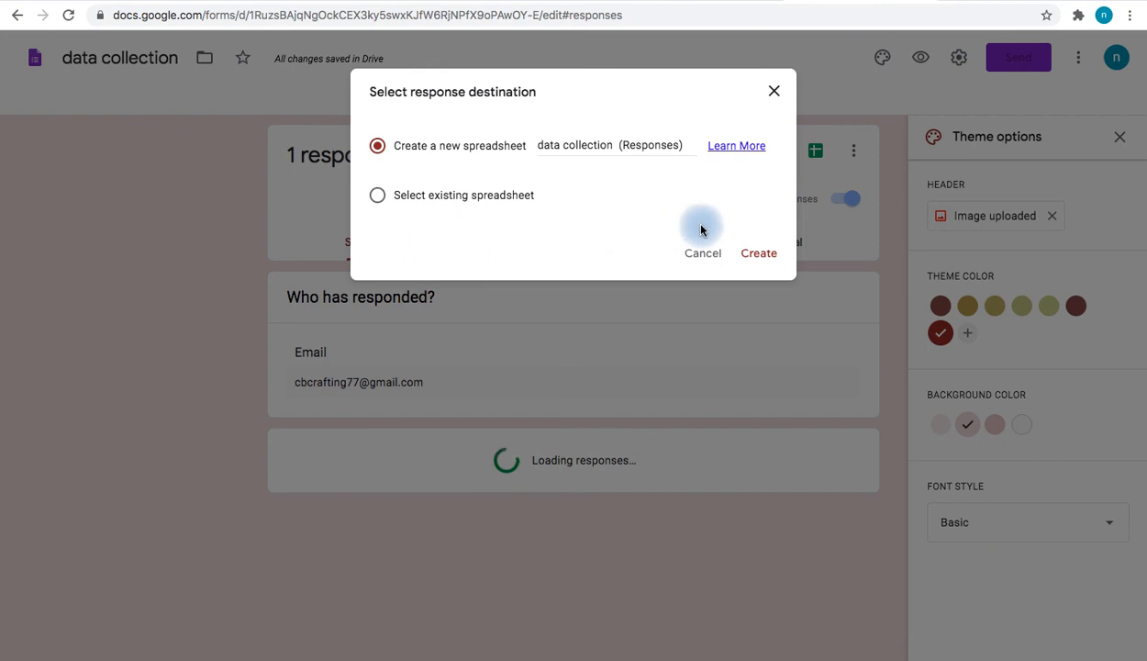
{"action": "left_click", "coordinate": [767, 254]}
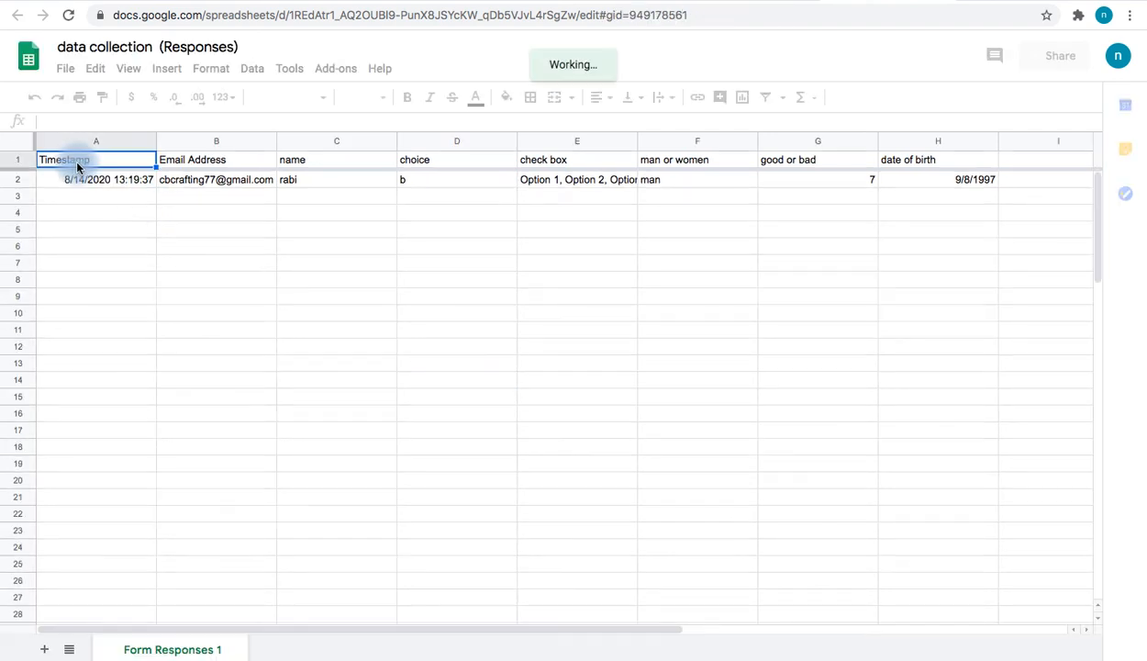
Inspect row 2's name, choice, check box, man or women, rating and date cells
{"action": "left_click", "coordinate": [367, 180]}
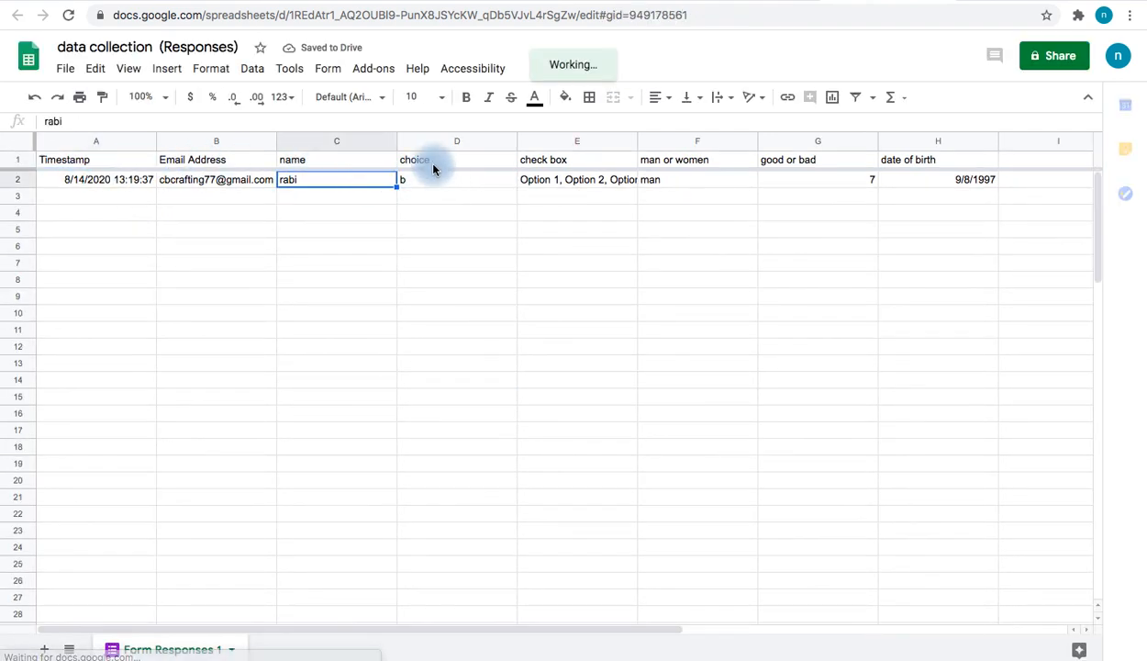
{"action": "left_click", "coordinate": [434, 182]}
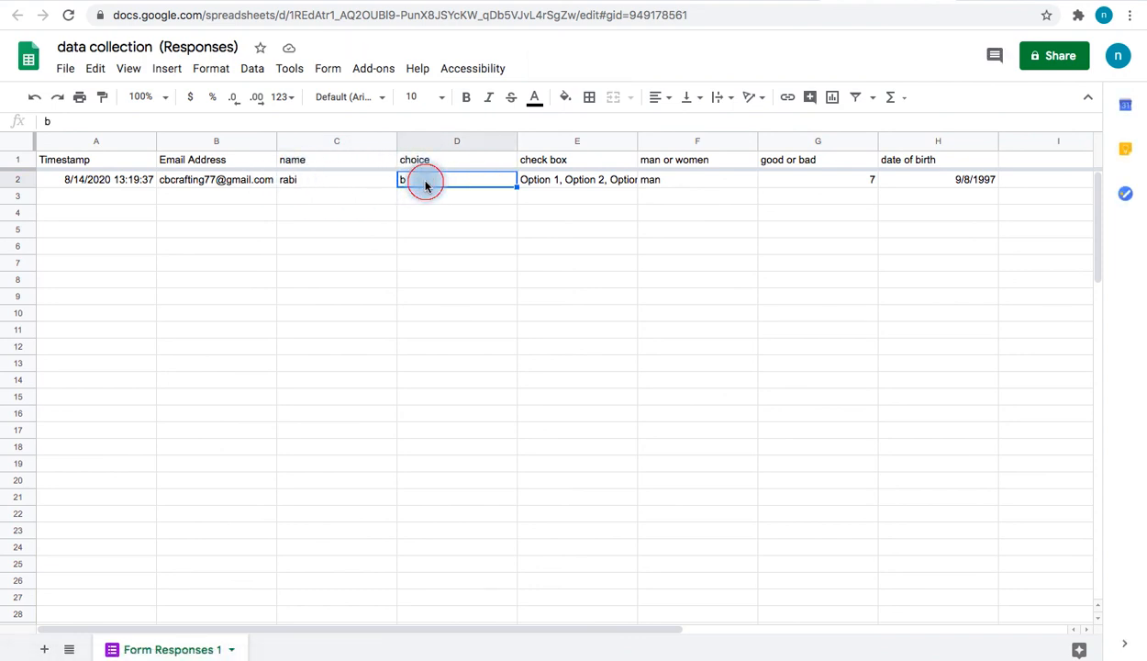
{"action": "left_click", "coordinate": [680, 179]}
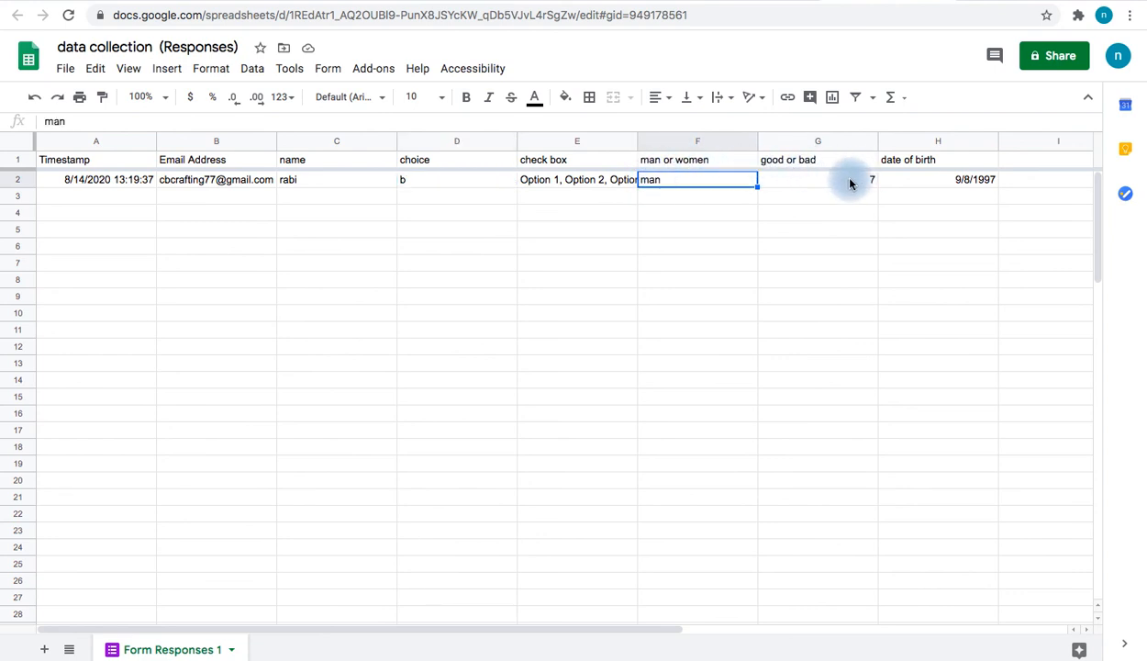
{"action": "left_click", "coordinate": [935, 188]}
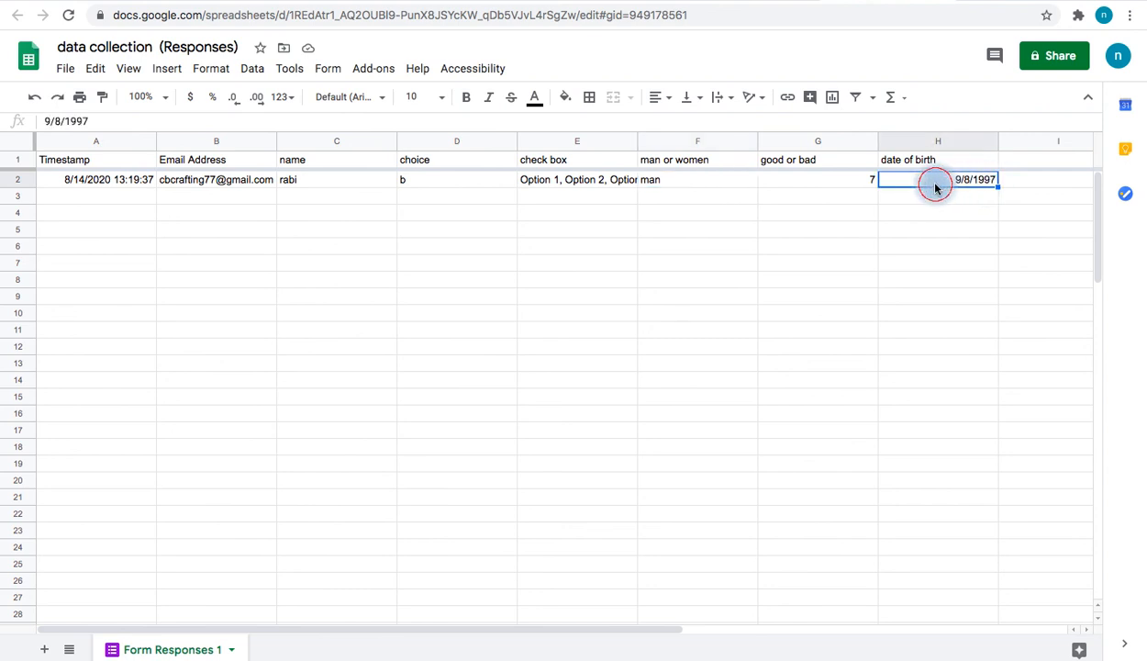
{"action": "left_click", "coordinate": [849, 184]}
{"action": "left_click", "coordinate": [734, 185]}
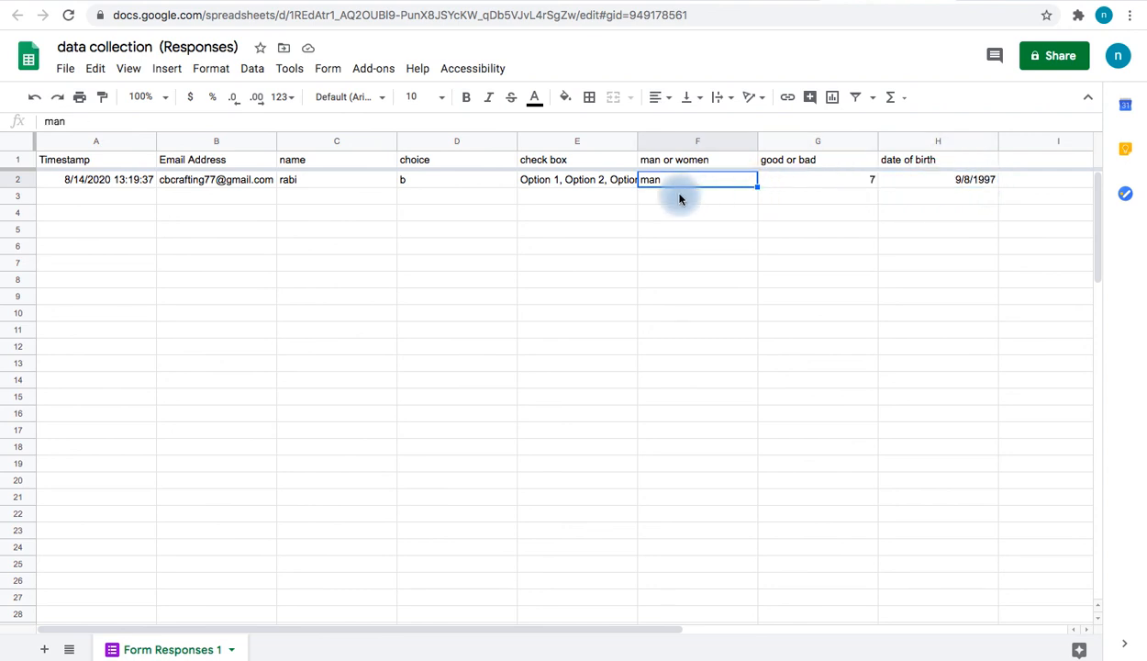
{"action": "left_click", "coordinate": [576, 189]}
{"action": "left_click", "coordinate": [490, 189]}
{"action": "left_click", "coordinate": [360, 190]}
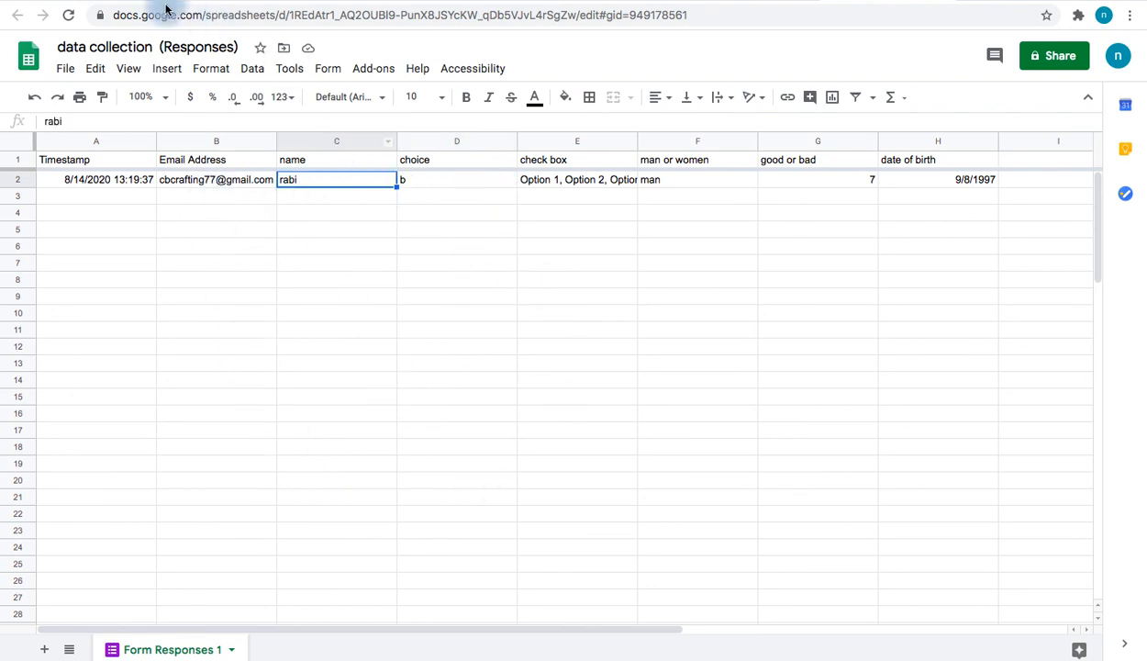
{"action": "left_click", "coordinate": [66, 70]}
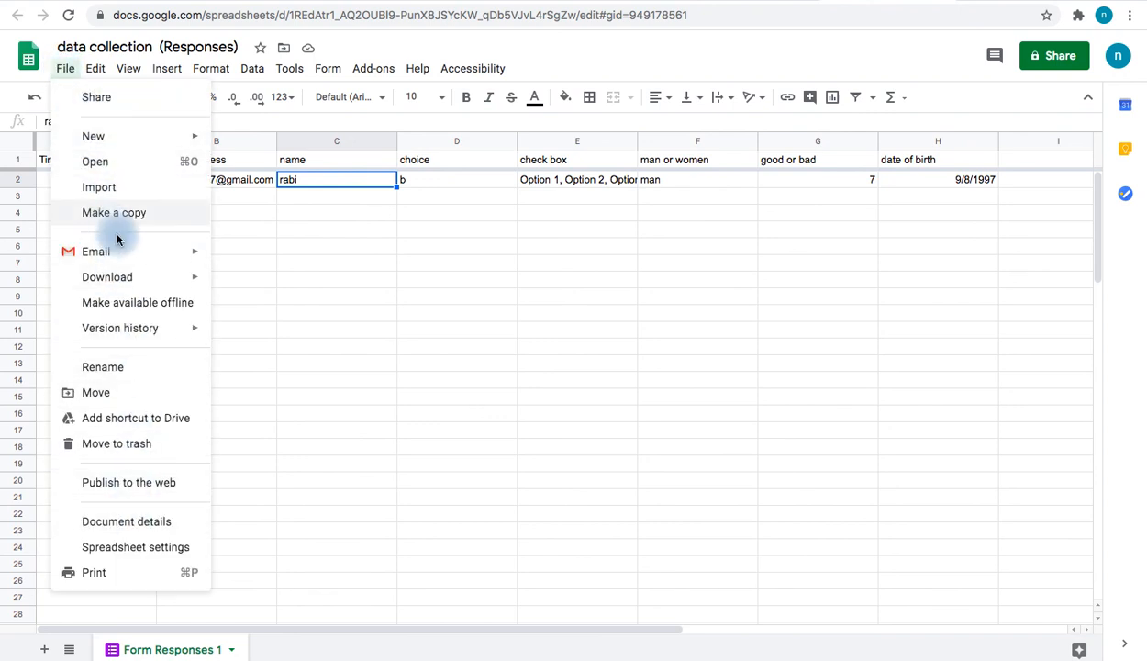
View the Sheets export formats without downloading, then return to the form's Responses summary showing 1 response
{"action": "mouse_move", "coordinate": [193, 279]}
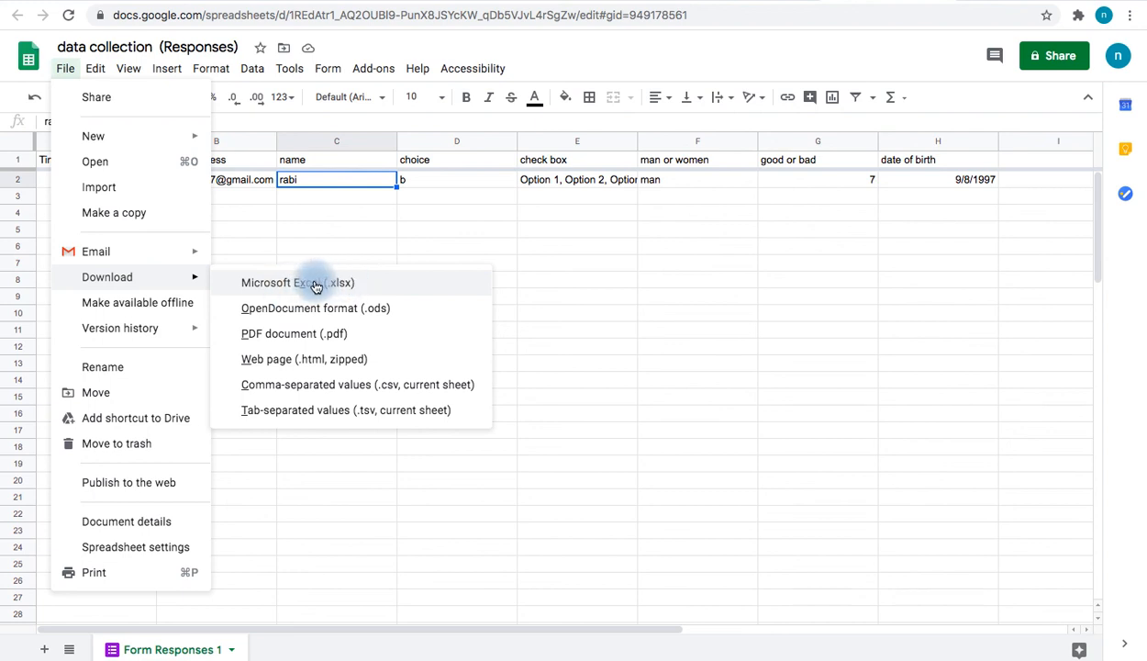
{"action": "left_click", "coordinate": [577, 244]}
{"action": "left_click", "coordinate": [765, 0]}
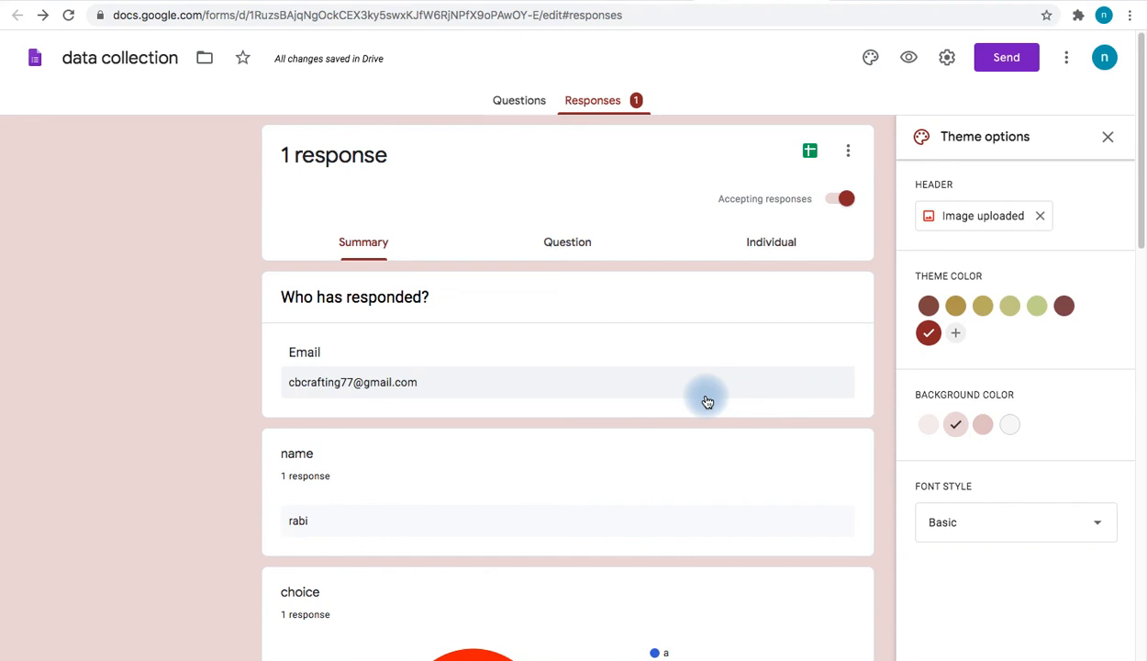
{"action": "left_click", "coordinate": [1001, 57]}
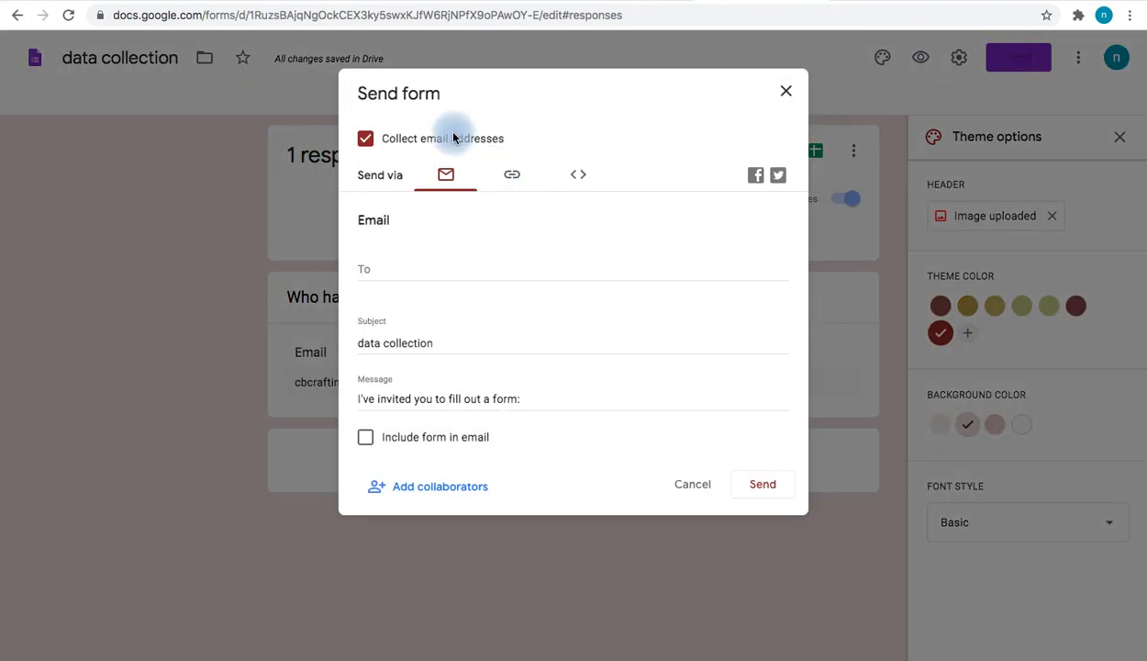
{"action": "left_click", "coordinate": [511, 178]}
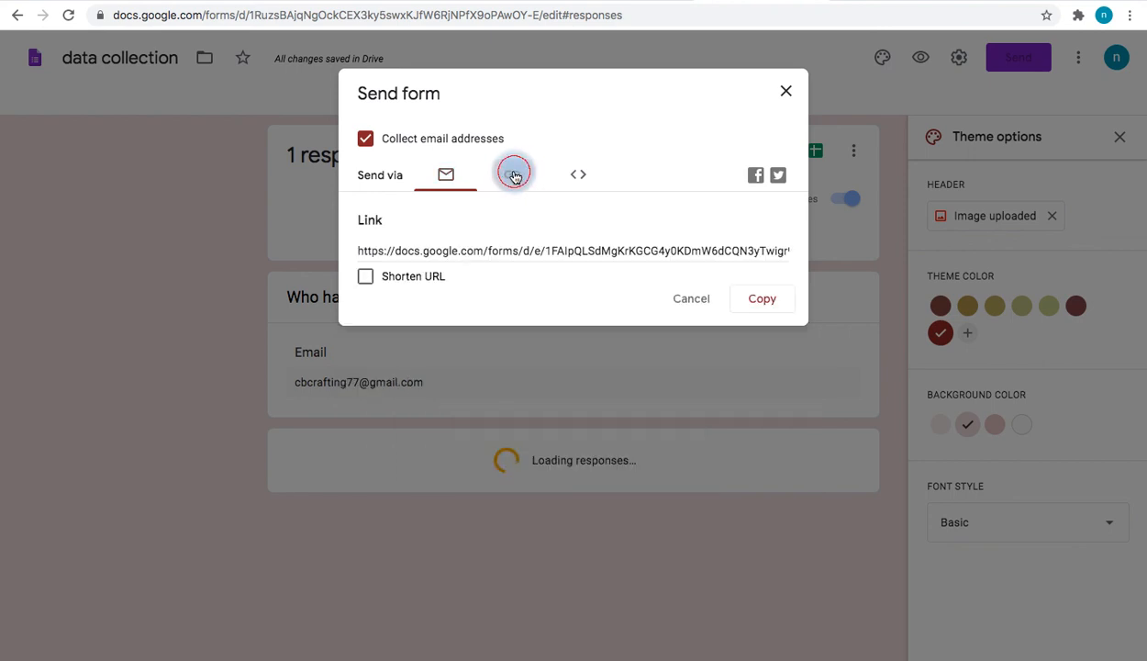
{"action": "left_click", "coordinate": [365, 276]}
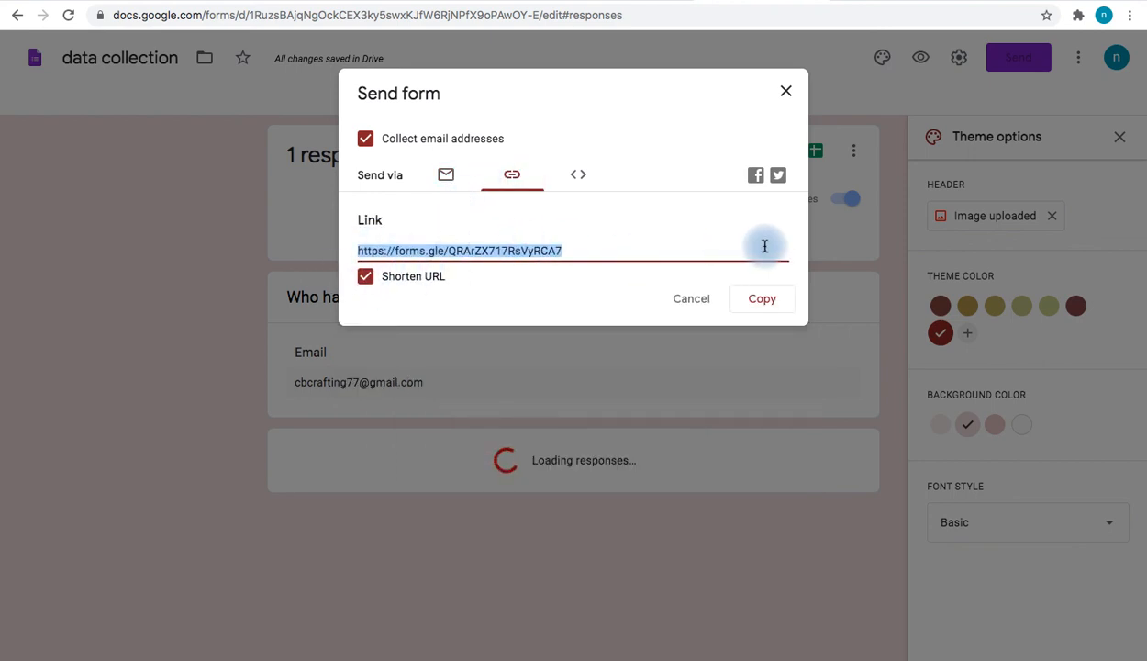
{"action": "left_click", "coordinate": [687, 300]}
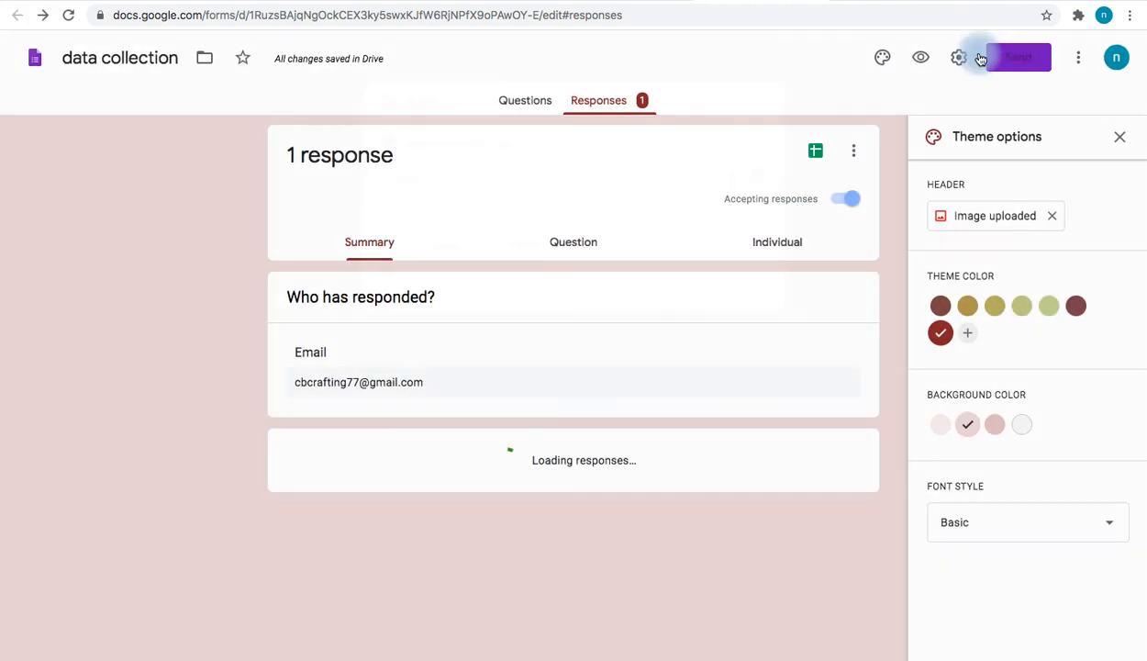